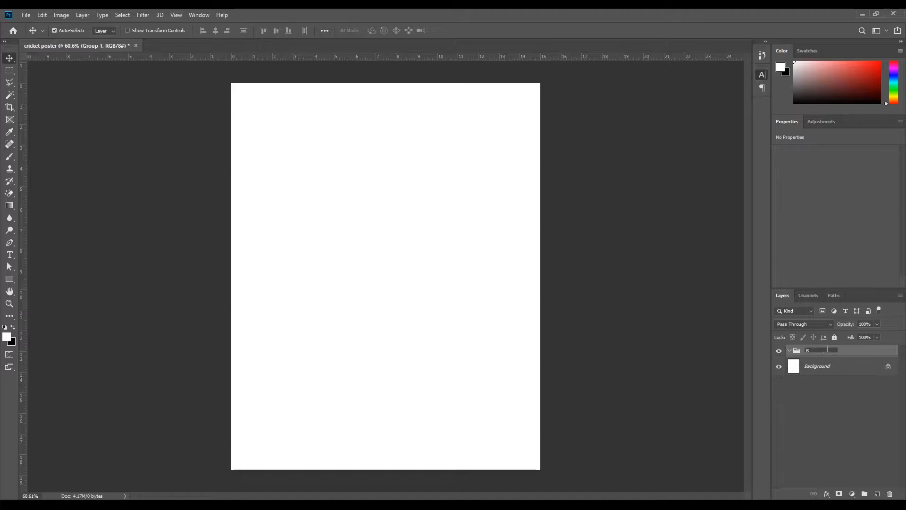
Name the new group BG and place the cricketer cutout a.png horizontally centred in the lower part of the canvas.
{"action": "key", "text": "Return"}
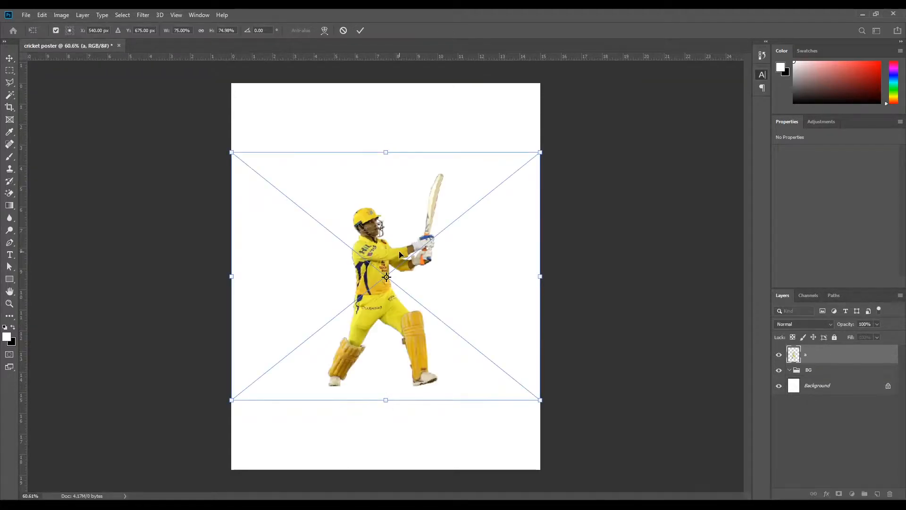
{"action": "left_click_drag", "start_coordinate": [399, 253], "coordinate": [399, 299]}
{"action": "key", "text": "Return"}
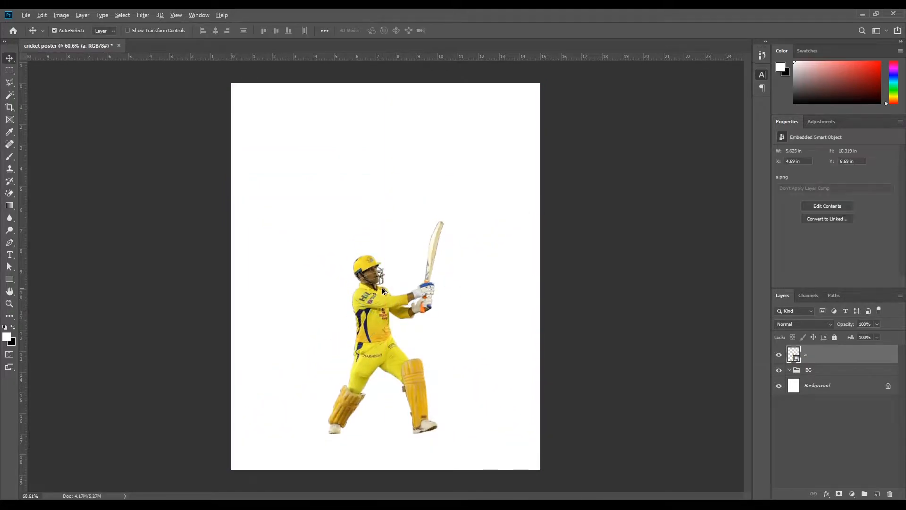
Enlarge the cricketer to about 99.5% scale and move him up toward the middle of the canvas.
{"action": "key", "text": "ctrl+t"}
{"action": "left_click_drag", "start_coordinate": [541, 199], "coordinate": [591, 158]}
{"action": "left_click_drag", "start_coordinate": [423, 310], "coordinate": [424, 281]}
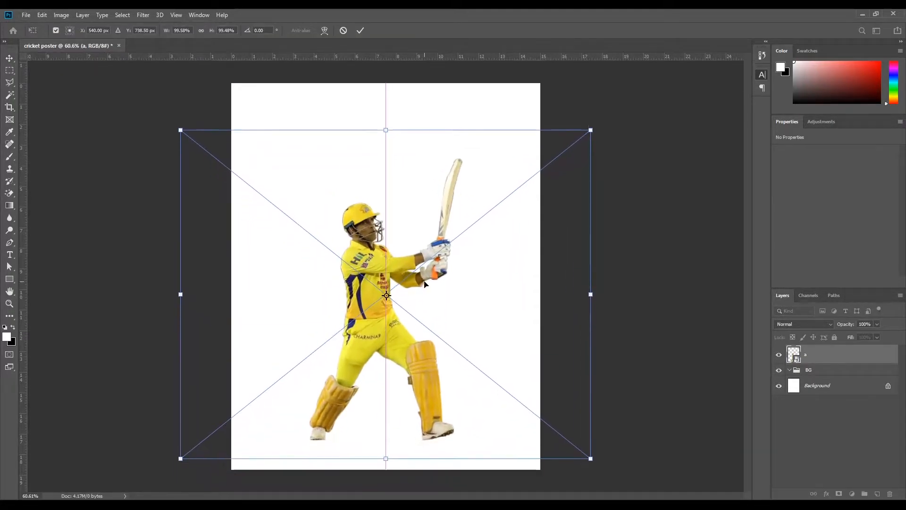
{"action": "key", "text": "Return"}
{"action": "key", "text": "ctrl+0"}
{"action": "left_click_drag", "start_coordinate": [425, 373], "coordinate": [421, 357]}
Rename the cricketer layer as ms dhoni and shift the figure slightly right and up.
{"action": "double_click", "coordinate": [805, 354]}
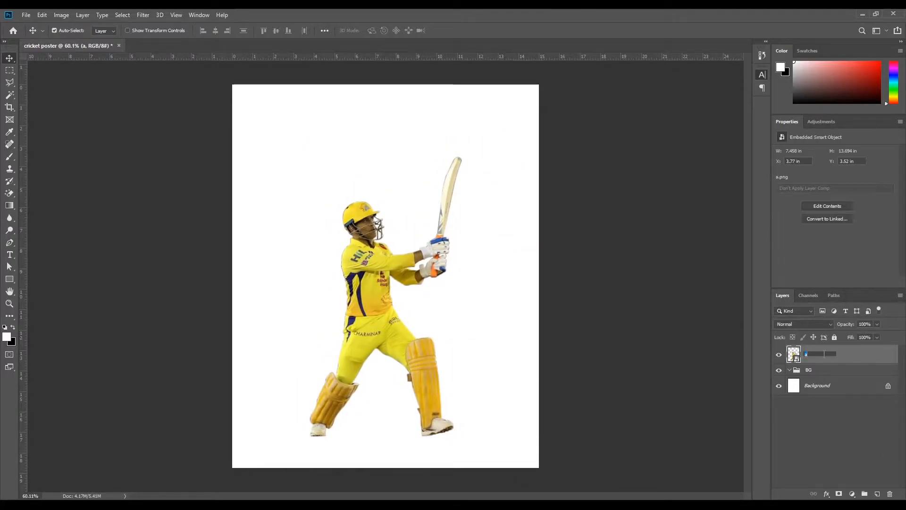
{"action": "key", "text": "Return"}
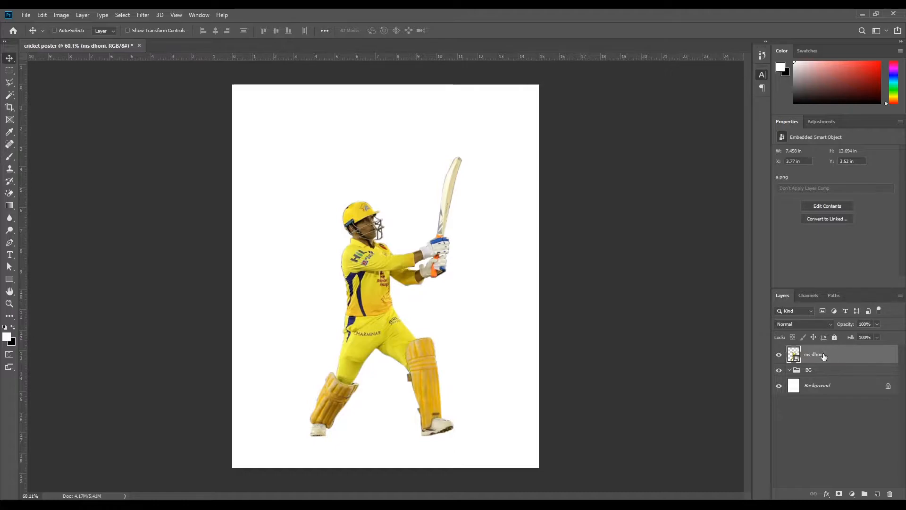
{"action": "scroll", "coordinate": [381, 240], "scroll_direction": "up", "scroll_amount": 4}
{"action": "scroll", "coordinate": [381, 240], "scroll_direction": "down", "scroll_amount": 5}
{"action": "left_click_drag", "start_coordinate": [361, 276], "coordinate": [375, 270]}
Place the subtle-grunge-texture-9 image beneath the cricketer layer and rotate it -90 degrees.
{"action": "left_click", "coordinate": [810, 372]}
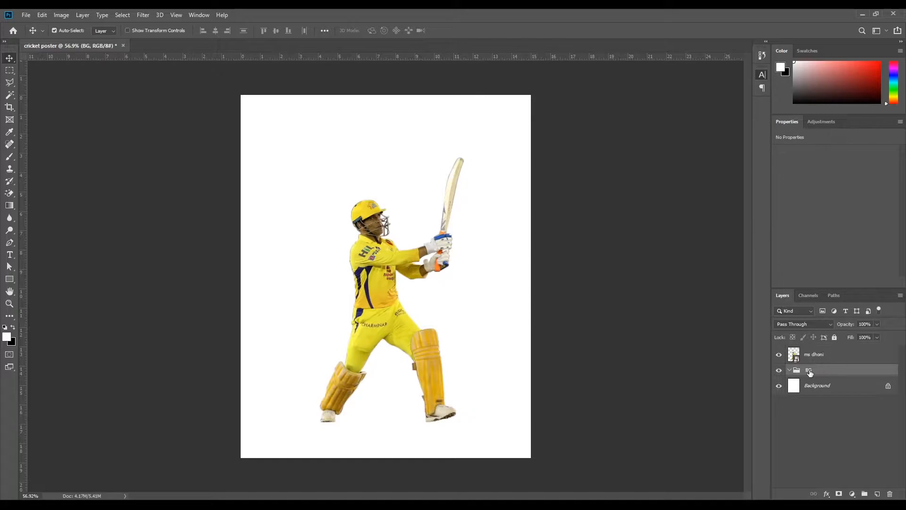
{"action": "key", "text": "Return"}
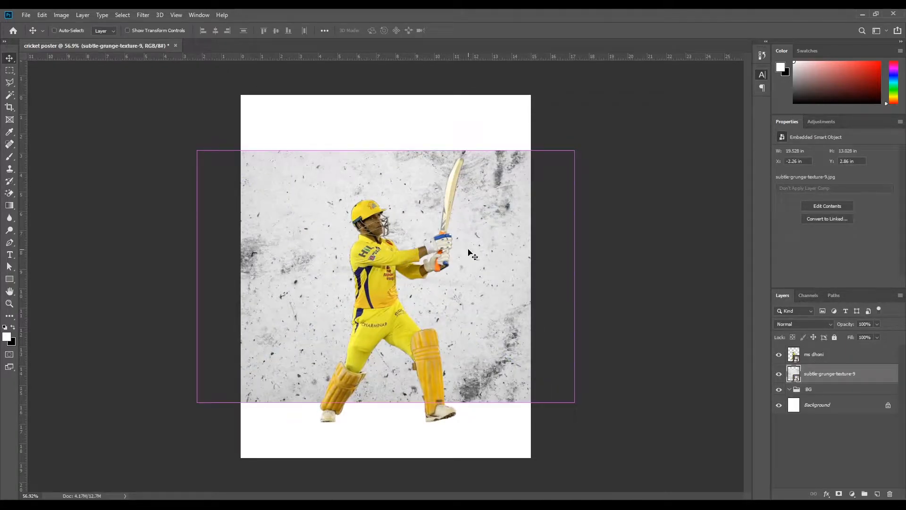
{"action": "key", "text": "ctrl+t"}
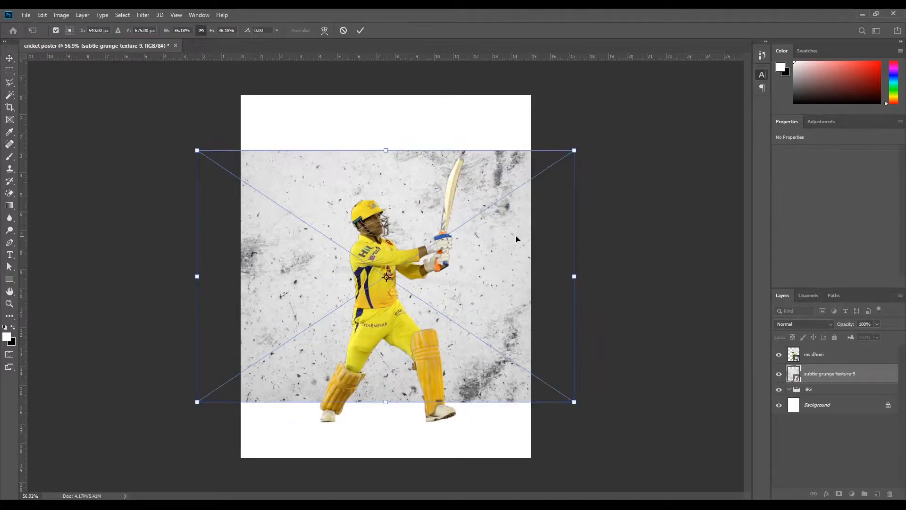
{"action": "type", "text": "-90"}
{"action": "key", "text": "Return"}
{"action": "key", "text": "Return"}
Scale the grunge texture to about 43% so that it covers the whole canvas.
{"action": "key", "text": "ctrl+t"}
{"action": "scroll", "coordinate": [407, 128], "scroll_direction": "down", "scroll_amount": 2}
{"action": "left_click_drag", "start_coordinate": [500, 121], "coordinate": [518, 92]}
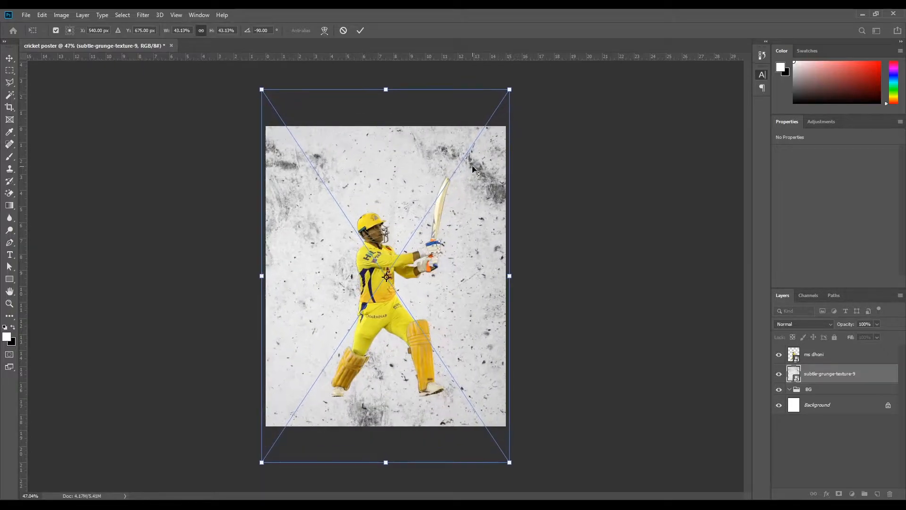
{"action": "key", "text": "Return"}
{"action": "scroll", "coordinate": [390, 246], "scroll_direction": "up", "scroll_amount": 2}
Move the grunge texture layer into the BG group and set its opacity to 50%.
{"action": "left_click_drag", "start_coordinate": [829, 373], "coordinate": [795, 390]}
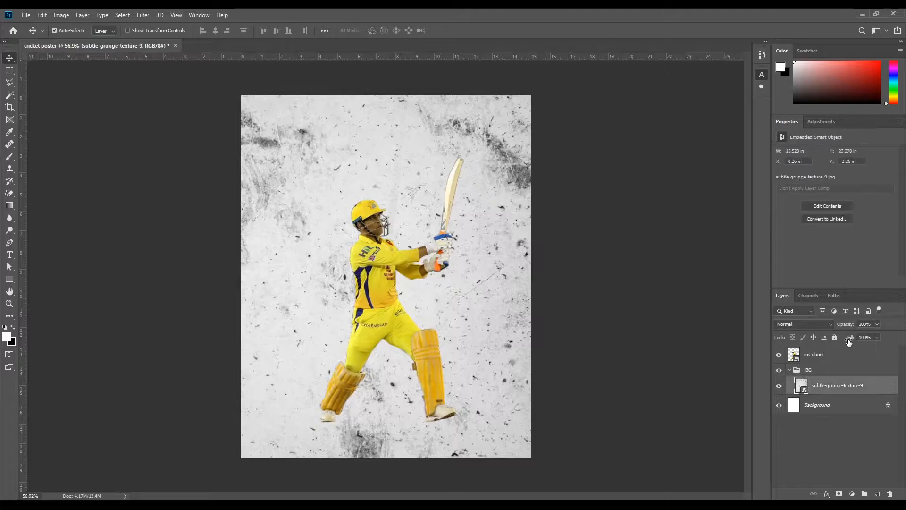
{"action": "type", "text": "50"}
{"action": "key", "text": "Return"}
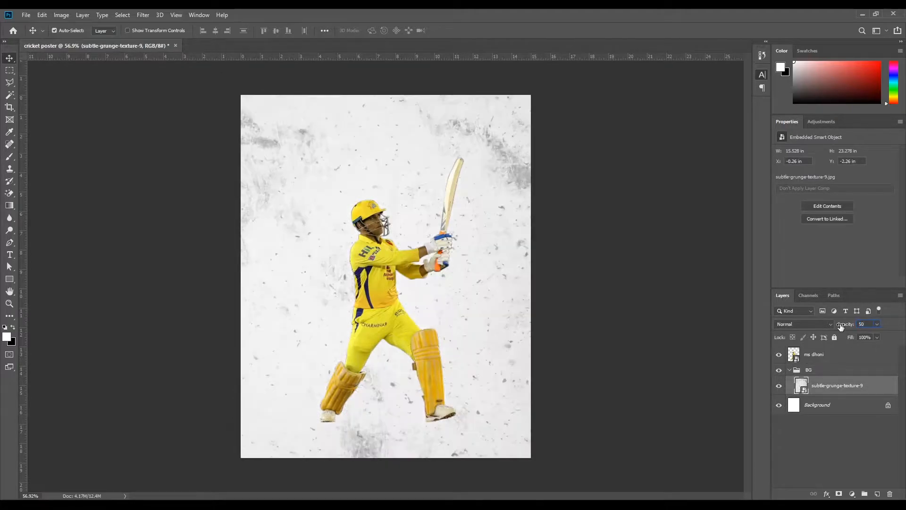
{"action": "key", "text": "ctrl+plus"}
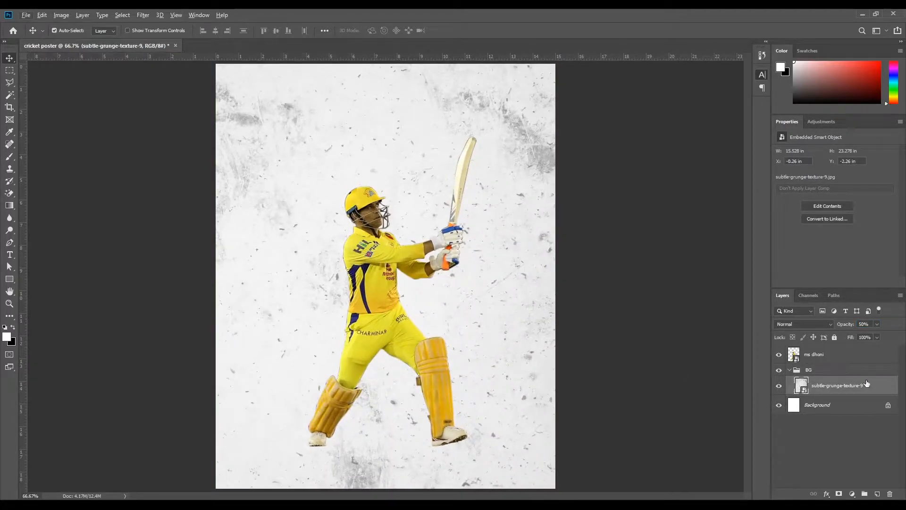
Add a layer mask to the grunge texture and paint black with a large soft brush behind the cricketer.
{"action": "left_click", "coordinate": [838, 494]}
{"action": "key", "text": "b"}
{"action": "key", "text": "x"}
{"action": "key", "text": "bracketright"}
{"action": "key", "text": "bracketright"}
{"action": "key", "text": "bracketright"}
{"action": "key", "text": "bracketright"}
{"action": "key", "text": "bracketright"}
{"action": "key", "text": "bracketright"}
{"action": "key", "text": "bracketleft"}
{"action": "key", "text": "bracketleft"}
{"action": "mouse_move", "coordinate": [397, 283]}
{"action": "left_mouse_down"}
{"action": "mouse_move", "coordinate": [392, 342]}
{"action": "mouse_move", "coordinate": [367, 315]}
{"action": "mouse_move", "coordinate": [435, 316]}
{"action": "left_mouse_up"}
{"action": "key", "text": "v"}
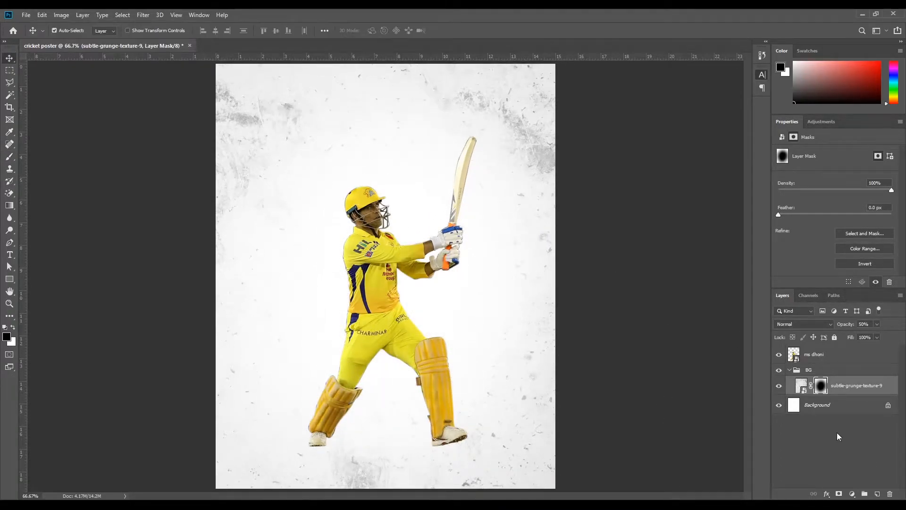
Collapse the BG group and put the cricketer layer into its own group named ms dhoni.
{"action": "left_click", "coordinate": [788, 371]}
{"action": "key", "text": "x"}
{"action": "left_click", "coordinate": [814, 357]}
{"action": "key", "text": "ctrl+g"}
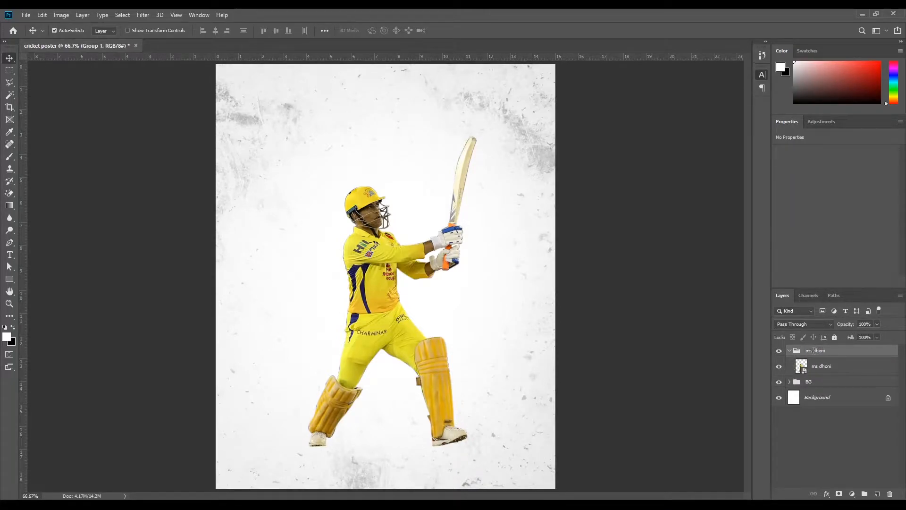
{"action": "left_click", "coordinate": [829, 369]}
{"action": "left_click", "coordinate": [877, 494]}
{"action": "left_click_drag", "start_coordinate": [820, 368], "coordinate": [828, 393]}
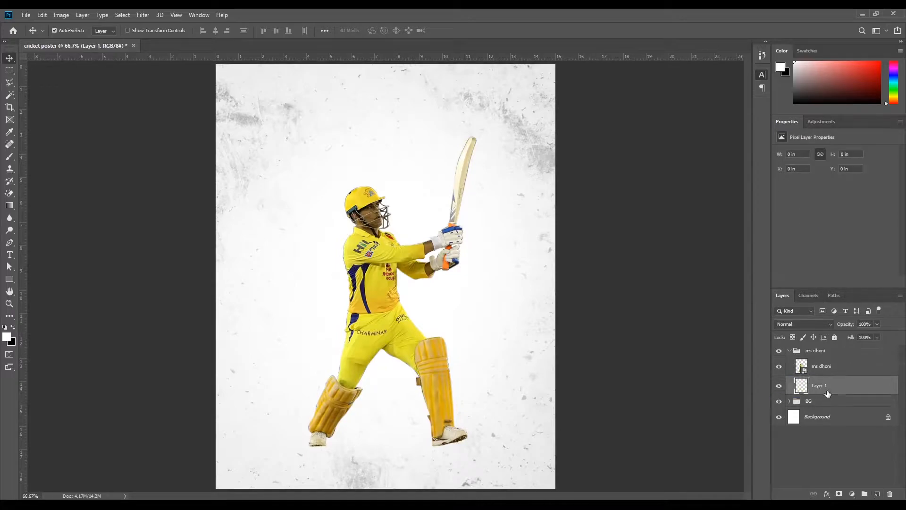
{"action": "left_click", "coordinate": [285, 357], "text": "ctrl"}
{"action": "left_click_drag", "start_coordinate": [487, 338], "coordinate": [489, 364]}
{"action": "key", "text": "ctrl+z"}
{"action": "key", "text": "ctrl+z"}
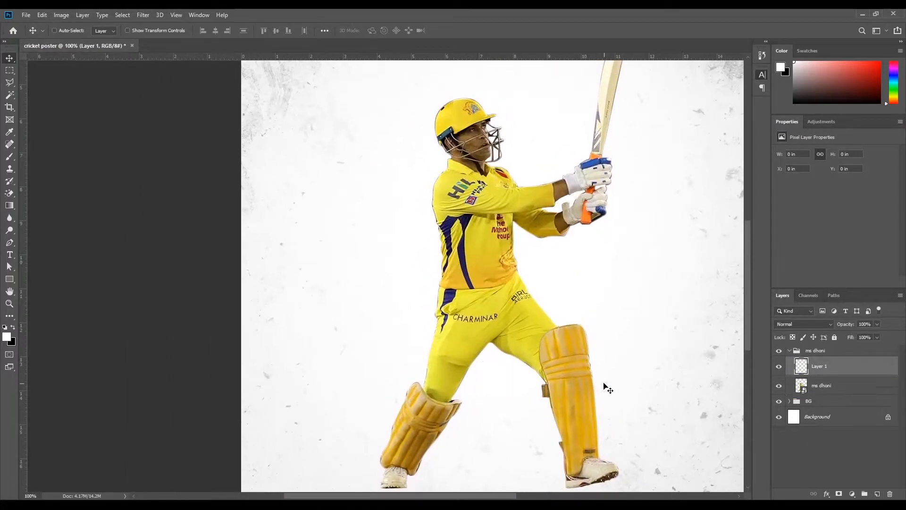
Apply a Camera Raw filter to the ms dhoni layer with temperature +15, contrast +18, whites +8, dehaze +13 and vibrance -74.
{"action": "left_click", "coordinate": [822, 372]}
{"action": "scroll", "coordinate": [693, 298], "scroll_direction": "down", "scroll_amount": 2}
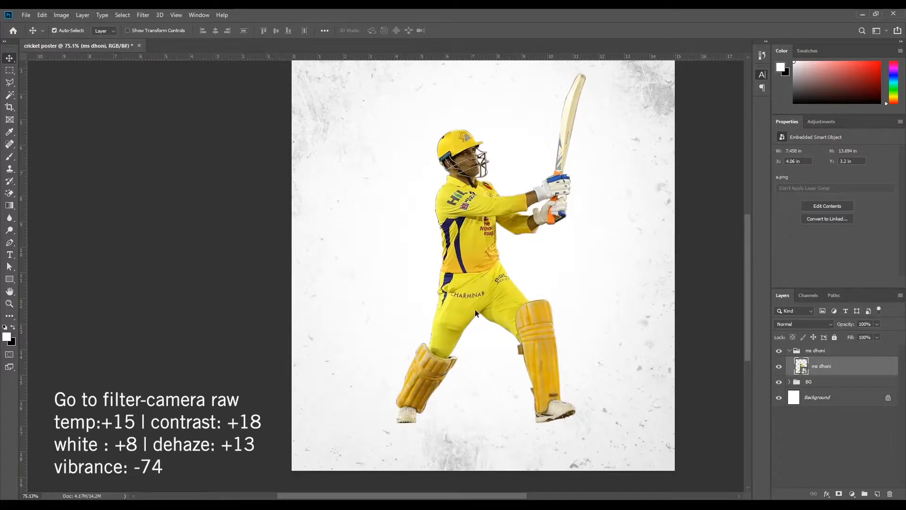
{"action": "scroll", "coordinate": [431, 269], "scroll_direction": "down", "scroll_amount": 2}
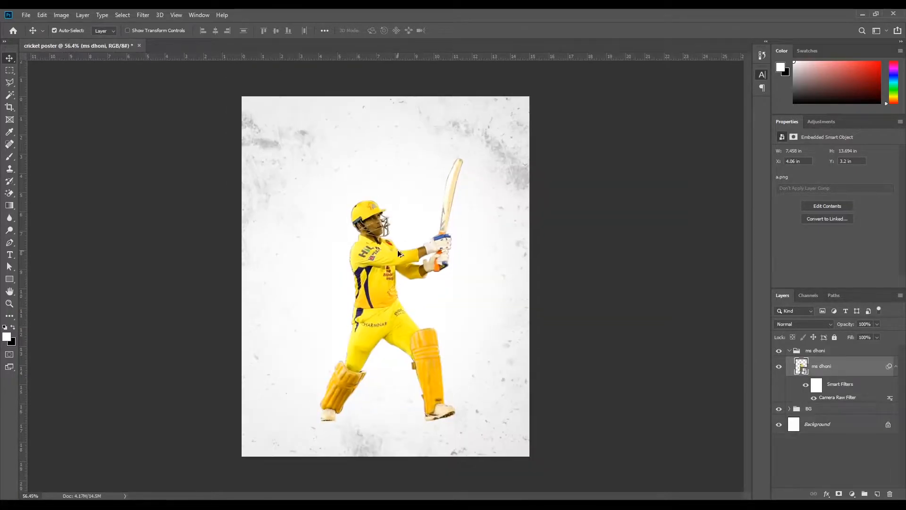
Compare the cricketer's colours with the Camera Raw filter switched off and on.
{"action": "scroll", "coordinate": [379, 206], "scroll_direction": "up", "scroll_amount": 5}
{"action": "scroll", "coordinate": [379, 205], "scroll_direction": "down", "scroll_amount": 5}
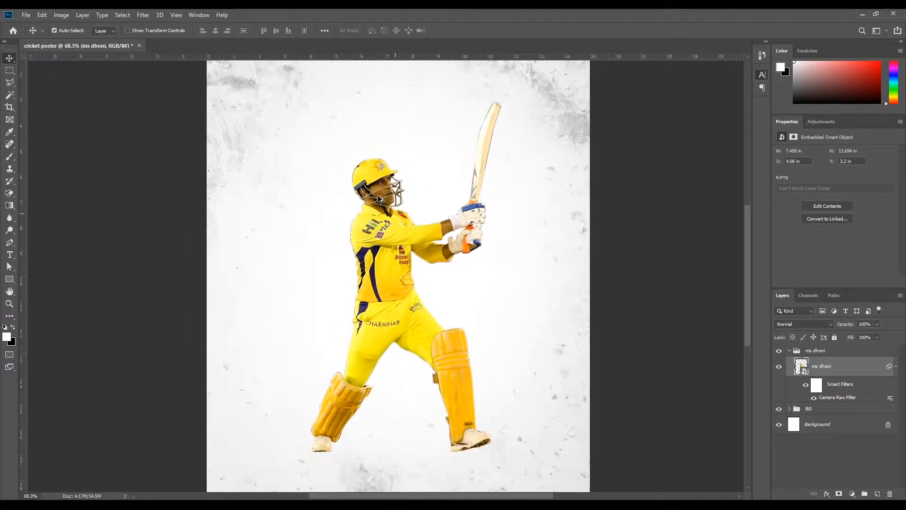
{"action": "left_click", "coordinate": [813, 398]}
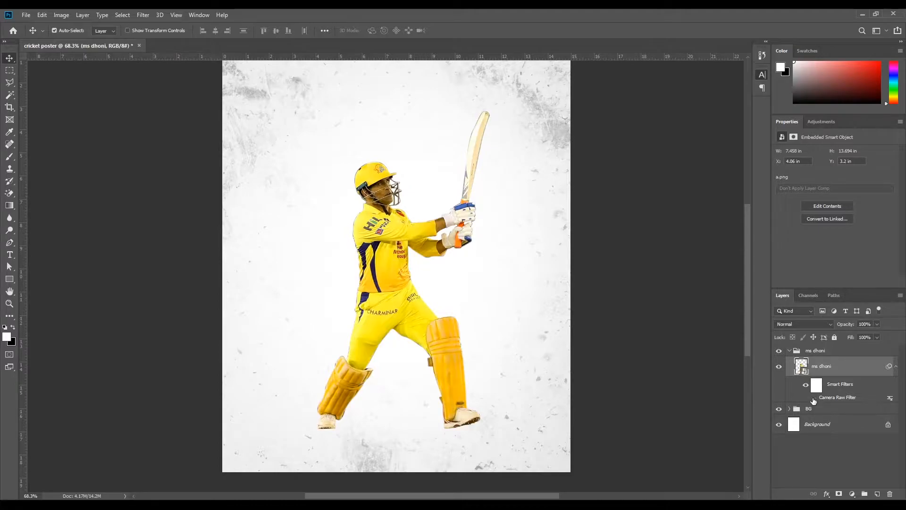
{"action": "left_click", "coordinate": [813, 398]}
{"action": "left_click", "coordinate": [813, 398]}
{"action": "left_click", "coordinate": [813, 398]}
{"action": "scroll", "coordinate": [469, 258], "scroll_direction": "down", "scroll_amount": 2}
{"action": "scroll", "coordinate": [371, 254], "scroll_direction": "up", "scroll_amount": 1}
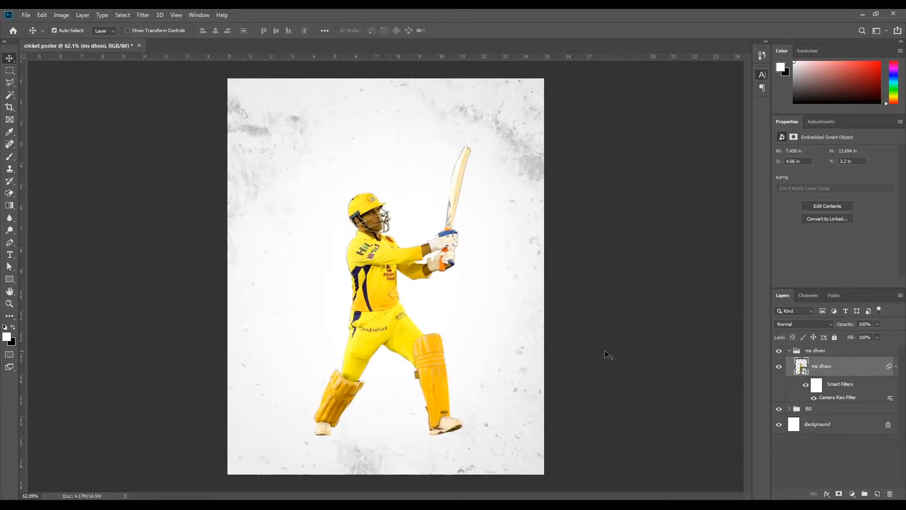
{"action": "scroll", "coordinate": [335, 332], "scroll_direction": "up", "scroll_amount": 2}
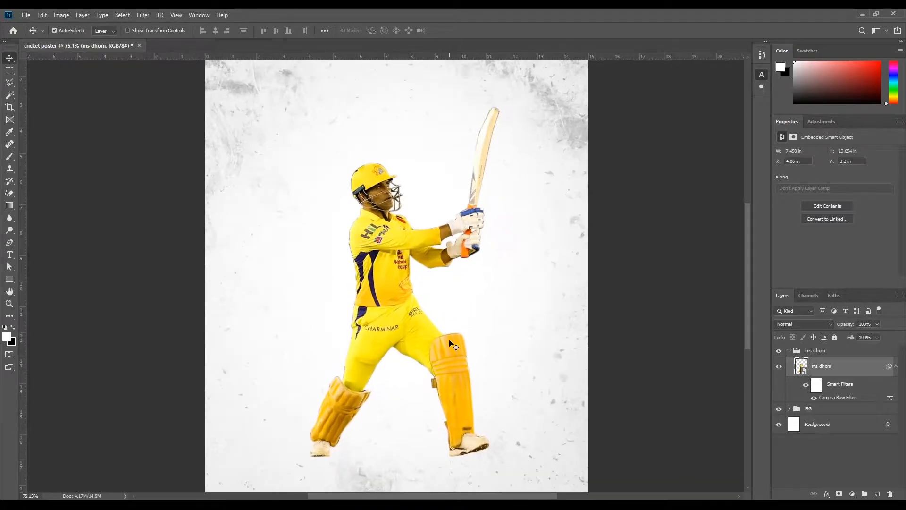
Create a layer beneath the ms dhoni layer and paint one black dab with a soft 175-pixel brush beside the cricketer.
{"action": "left_click", "coordinate": [848, 409]}
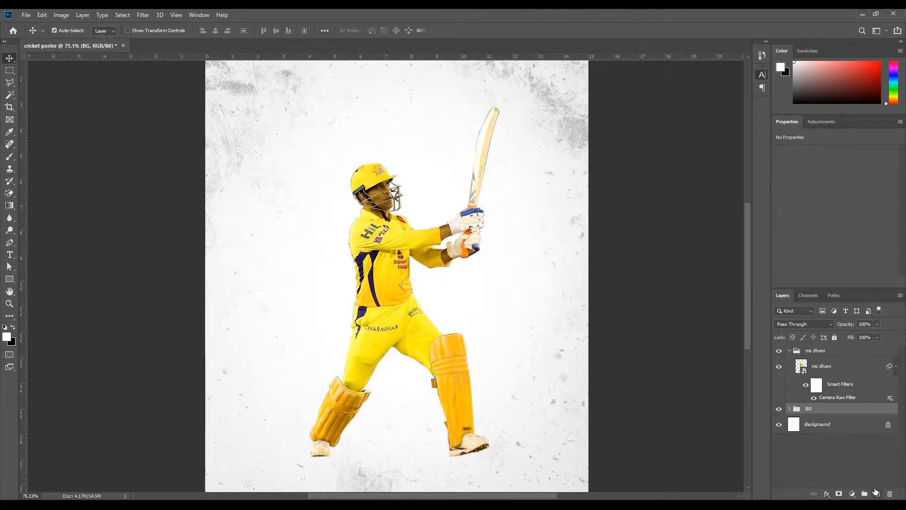
{"action": "left_click", "coordinate": [872, 494]}
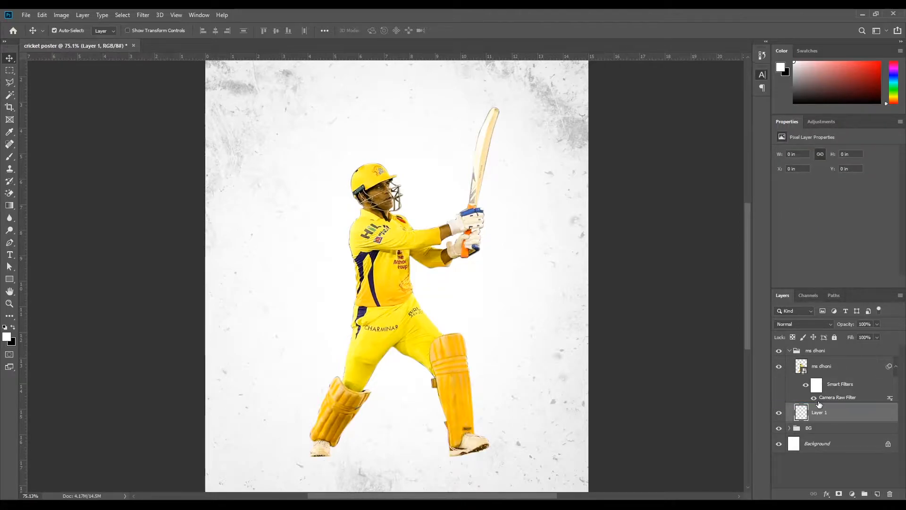
{"action": "key", "text": "b"}
{"action": "key", "text": "bracketleft"}
{"action": "key", "text": "bracketleft"}
{"action": "key", "text": "bracketleft"}
{"action": "key", "text": "bracketleft"}
{"action": "key", "text": "bracketleft"}
{"action": "key", "text": "bracketleft"}
{"action": "key", "text": "bracketleft"}
{"action": "key", "text": "bracketleft"}
{"action": "key", "text": "bracketleft"}
{"action": "key", "text": "bracketleft"}
{"action": "key", "text": "bracketleft"}
{"action": "key", "text": "bracketleft"}
{"action": "key", "text": "bracketleft"}
{"action": "key", "text": "bracketleft"}
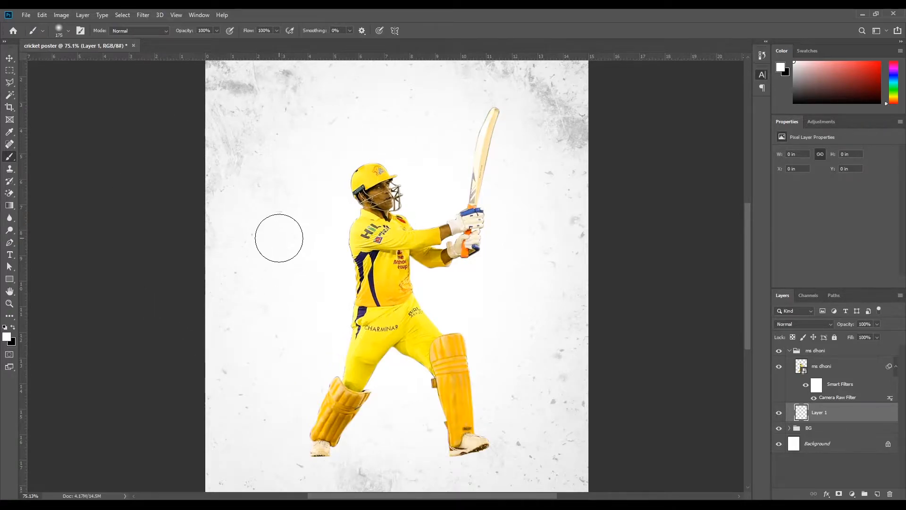
{"action": "key", "text": "x"}
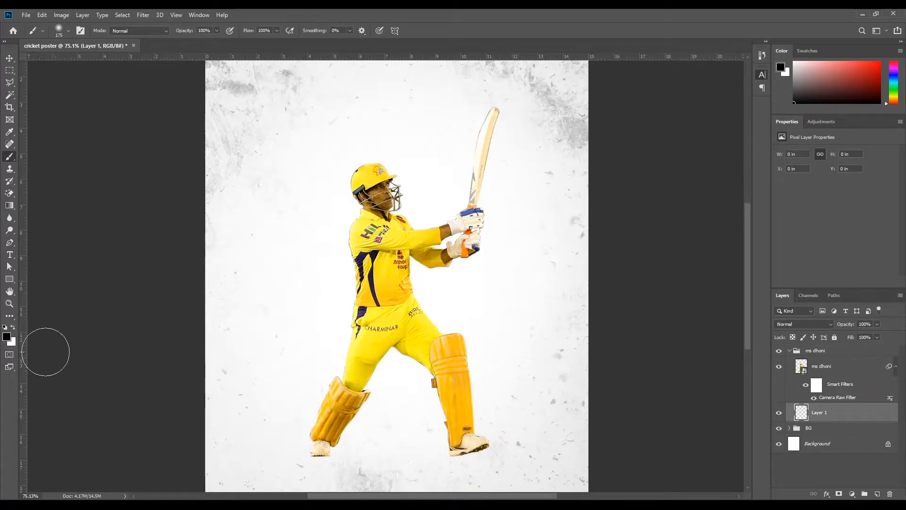
{"action": "left_click", "coordinate": [295, 306]}
Flatten the black dab into a thin shadow and distort it into a long taper.
{"action": "key", "text": "ctrl+t"}
{"action": "mouse_move", "coordinate": [283, 267]}
{"action": "left_mouse_down"}
{"action": "mouse_move", "coordinate": [283, 328]}
{"action": "mouse_move", "coordinate": [302, 348]}
{"action": "mouse_move", "coordinate": [340, 458]}
{"action": "left_mouse_up"}
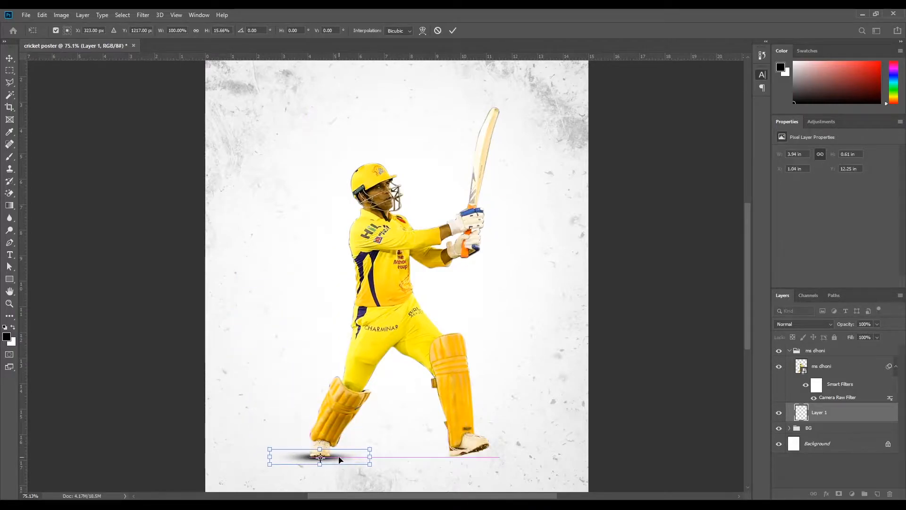
{"action": "scroll", "coordinate": [318, 472], "scroll_direction": "up", "scroll_amount": 3, "text": "alt"}
{"action": "left_click_drag", "start_coordinate": [237, 447], "coordinate": [257, 447]}
{"action": "left_click_drag", "start_coordinate": [365, 445], "coordinate": [272, 289]}
{"action": "left_click_drag", "start_coordinate": [324, 277], "coordinate": [375, 243], "text": "ctrl"}
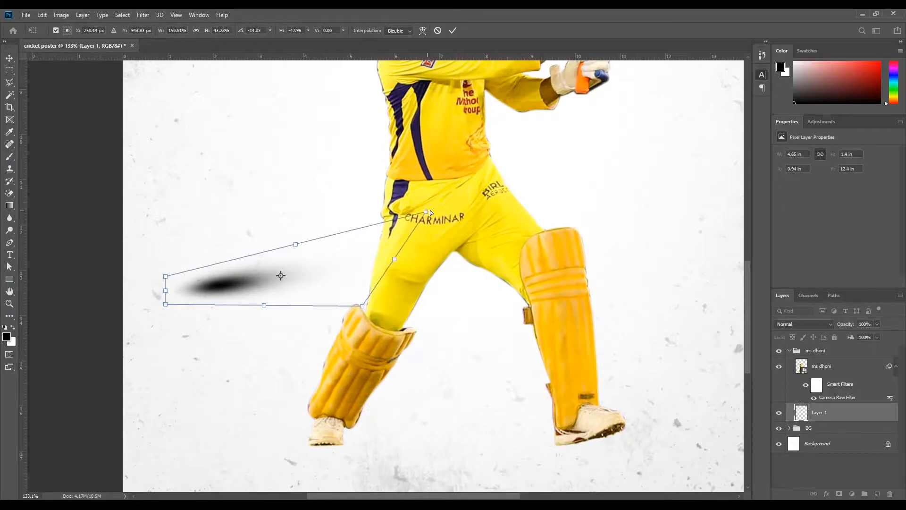
{"action": "key", "text": "Return"}
Move the shadow under the cricketer's front shoe and distort it so it trails toward the back foot.
{"action": "key", "text": "ctrl+t"}
{"action": "left_click_drag", "start_coordinate": [245, 286], "coordinate": [600, 437]}
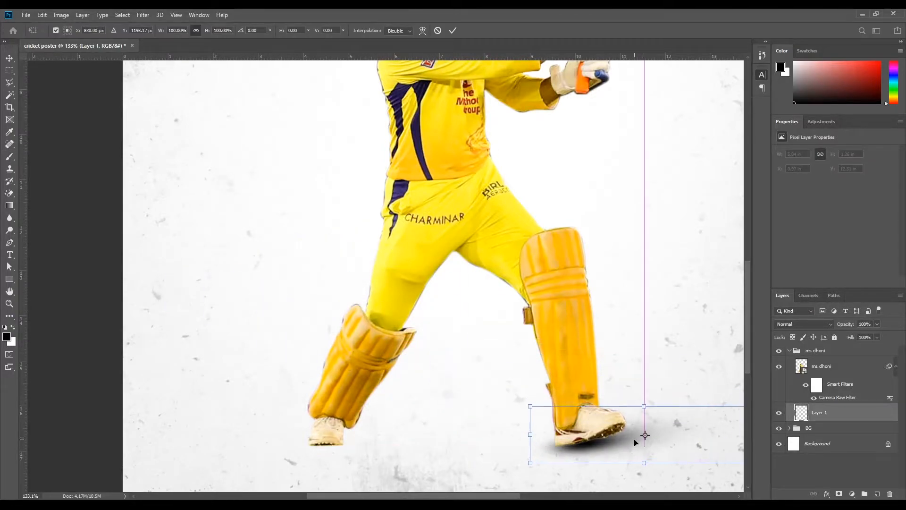
{"action": "scroll", "coordinate": [574, 452], "scroll_direction": "down", "scroll_amount": 3}
{"action": "left_click_drag", "start_coordinate": [524, 417], "coordinate": [599, 419], "text": "ctrl"}
{"action": "scroll", "coordinate": [449, 452], "scroll_direction": "up", "scroll_amount": 3}
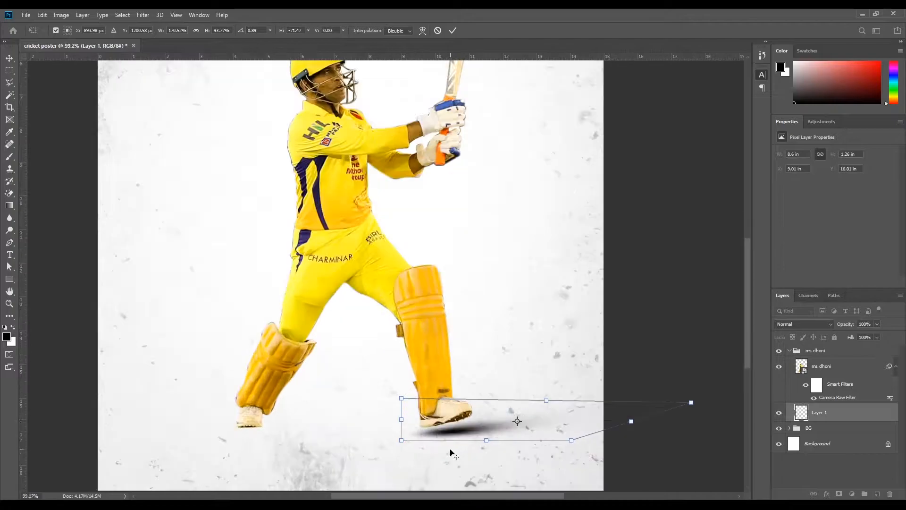
{"action": "left_click_drag", "start_coordinate": [534, 438], "coordinate": [311, 431]}
{"action": "left_click_drag", "start_coordinate": [392, 433], "coordinate": [402, 434]}
{"action": "left_click_drag", "start_coordinate": [476, 422], "coordinate": [486, 422]}
{"action": "left_click", "coordinate": [516, 435]}
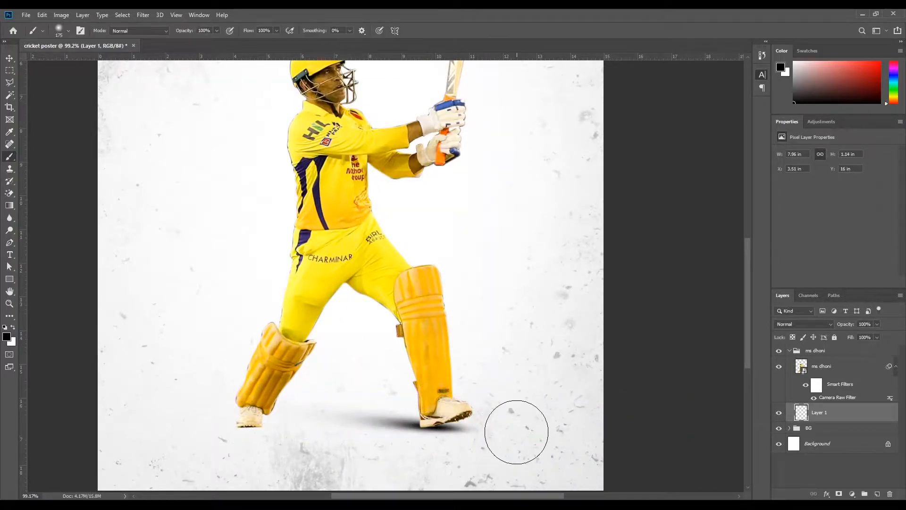
Refine the front-foot shadow's distortion and shift it slightly left against the shoe sole.
{"action": "scroll", "coordinate": [469, 433], "scroll_direction": "up", "scroll_amount": 2}
{"action": "key", "text": "ctrl+t"}
{"action": "left_click_drag", "start_coordinate": [488, 389], "coordinate": [459, 396], "text": "ctrl"}
{"action": "left_click_drag", "start_coordinate": [458, 430], "coordinate": [438, 429]}
{"action": "key", "text": "Return"}
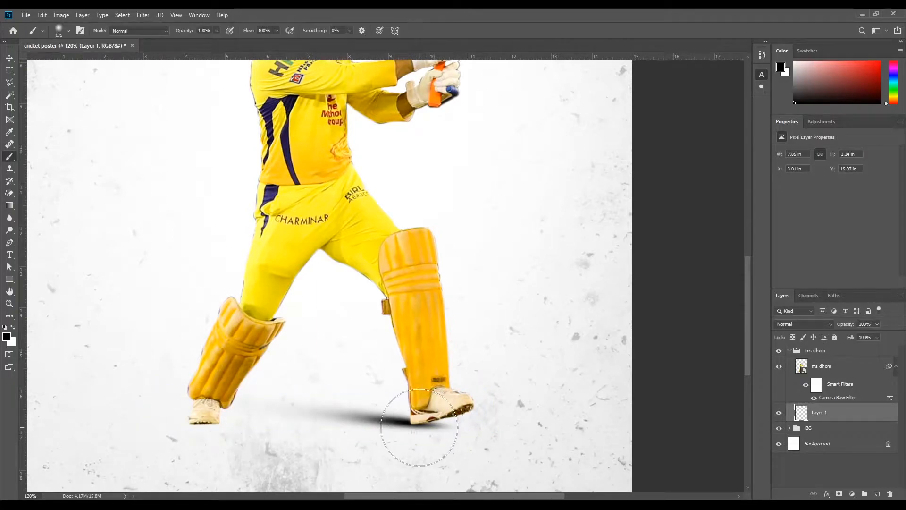
Duplicate the front-foot shadow layer and position the copy under the cricketer's back shoe.
{"action": "key", "text": "ctrl+0"}
{"action": "key", "text": "ctrl+j"}
{"action": "key", "text": "ctrl+t"}
{"action": "left_click_drag", "start_coordinate": [388, 431], "coordinate": [290, 432]}
{"action": "scroll", "coordinate": [249, 429], "scroll_direction": "up", "scroll_amount": 3}
{"action": "key", "text": "Return"}
{"action": "key", "text": "Up"}
Try to stretch and distort the back-foot shadow copy so its tail spreads farther left and upward.
{"action": "key", "text": "ctrl+t"}
{"action": "left_click_drag", "start_coordinate": [72, 424], "coordinate": [22, 354]}
{"action": "left_click_drag", "start_coordinate": [377, 447], "coordinate": [361, 437]}
{"action": "left_click_drag", "start_coordinate": [369, 401], "coordinate": [378, 394]}
{"action": "left_click_drag", "start_coordinate": [360, 436], "coordinate": [362, 437]}
{"action": "key", "text": "Return"}
{"action": "scroll", "coordinate": [537, 391], "scroll_direction": "down", "scroll_amount": 10}
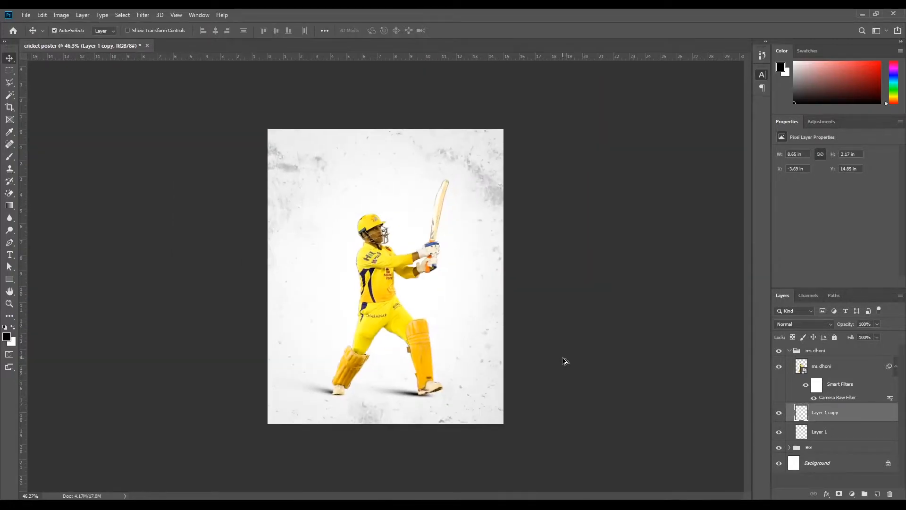
{"action": "scroll", "coordinate": [417, 383], "scroll_direction": "up", "scroll_amount": 2}
{"action": "scroll", "coordinate": [393, 387], "scroll_direction": "up", "scroll_amount": 4}
{"action": "scroll", "coordinate": [506, 378], "scroll_direction": "down", "scroll_amount": 6}
{"action": "scroll", "coordinate": [410, 425], "scroll_direction": "up", "scroll_amount": 9}
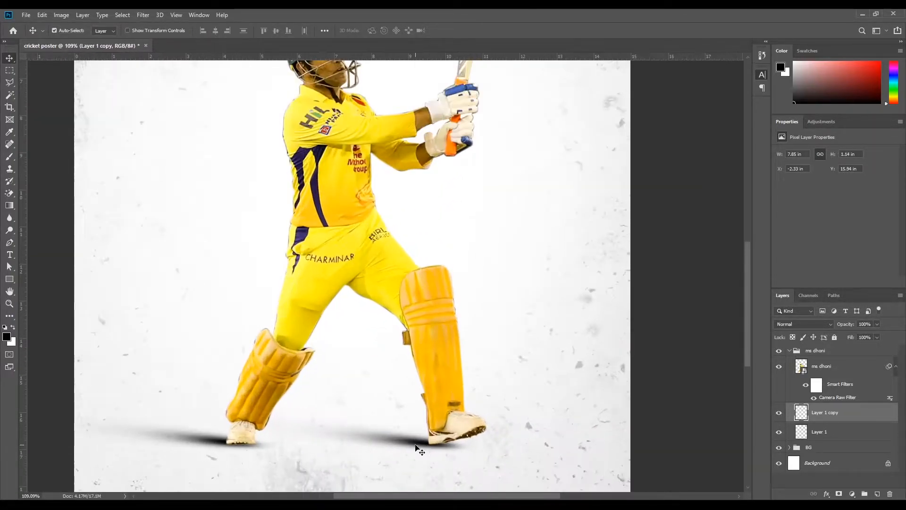
{"action": "left_click", "coordinate": [416, 447]}
{"action": "key", "text": "ctrl+t"}
{"action": "key", "text": "Return"}
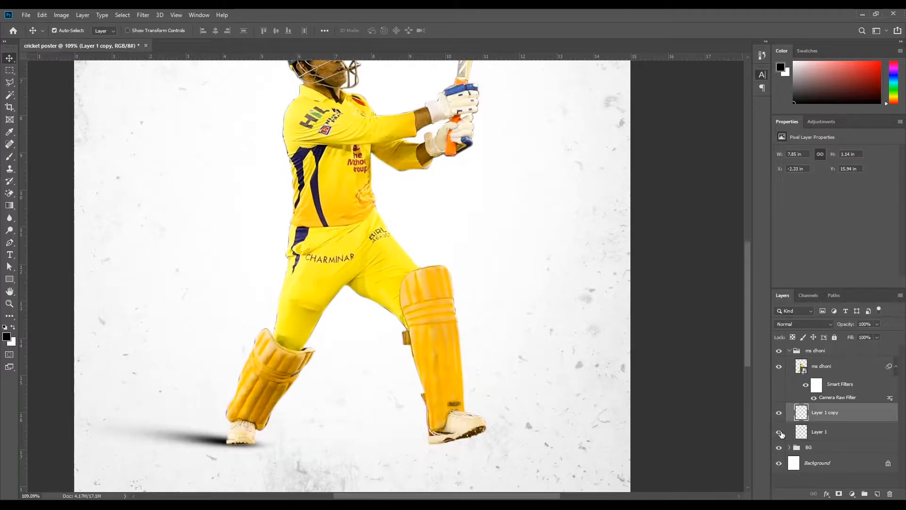
Rename the front-foot shadow layer as shadow 1 and the back-foot shadow layer as shadow 2.
{"action": "double_click", "coordinate": [820, 431]}
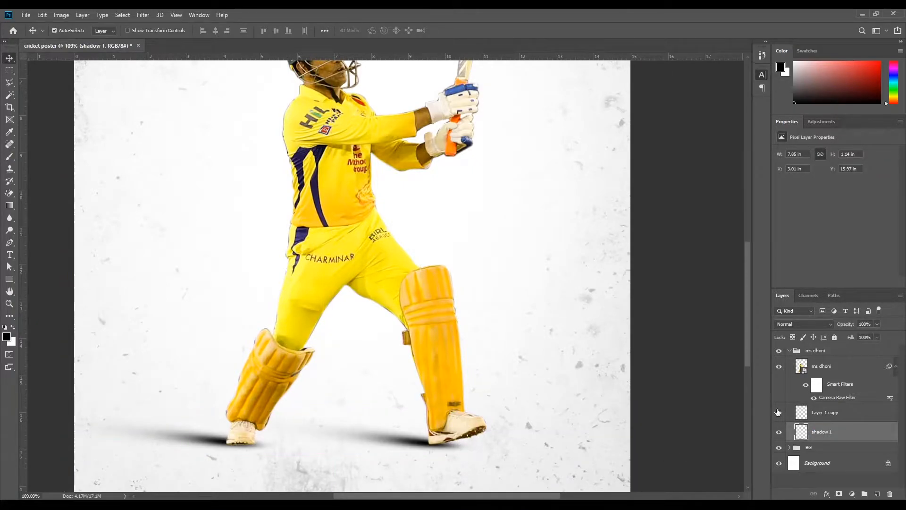
{"action": "double_click", "coordinate": [827, 412]}
{"action": "type", "text": "shadow 2"}
{"action": "key", "text": "Return"}
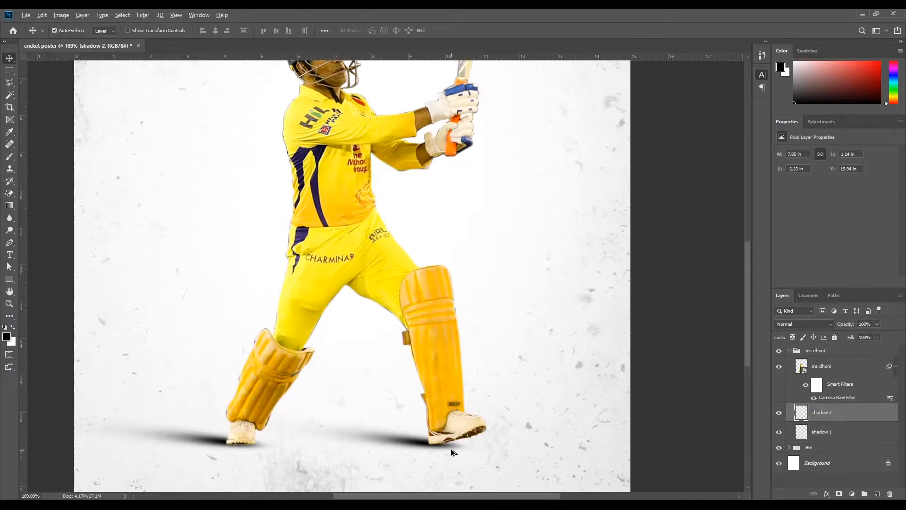
Add a layer above shadow 2 and paint a small soft black dab near the front shoe with a 45 px brush.
{"action": "scroll", "coordinate": [446, 401], "scroll_direction": "down", "scroll_amount": 5}
{"action": "scroll", "coordinate": [409, 342], "scroll_direction": "up", "scroll_amount": 3}
{"action": "left_click", "coordinate": [877, 493]}
{"action": "key", "text": "b"}
{"action": "key", "text": "bracketleft"}
{"action": "key", "text": "bracketleft"}
{"action": "key", "text": "bracketleft"}
{"action": "left_click", "coordinate": [523, 408]}
Transform the black dab into a flat contact shadow about 2.7 by 0.5 in beneath the front shoe's sole.
{"action": "key", "text": "ctrl+t"}
{"action": "scroll", "coordinate": [529, 387], "scroll_direction": "up", "scroll_amount": 3}
{"action": "mouse_move", "coordinate": [528, 348]}
{"action": "left_mouse_down"}
{"action": "mouse_move", "coordinate": [534, 399]}
{"action": "mouse_move", "coordinate": [388, 374]}
{"action": "mouse_move", "coordinate": [483, 377]}
{"action": "left_mouse_up"}
{"action": "left_click_drag", "start_coordinate": [453, 378], "coordinate": [427, 377]}
{"action": "mouse_move", "coordinate": [394, 364]}
{"action": "left_mouse_down"}
{"action": "mouse_move", "coordinate": [396, 352]}
{"action": "mouse_move", "coordinate": [396, 361]}
{"action": "left_mouse_up"}
{"action": "left_click_drag", "start_coordinate": [427, 386], "coordinate": [431, 383]}
{"action": "key", "text": "Return"}
{"action": "scroll", "coordinate": [513, 371], "scroll_direction": "down", "scroll_amount": 5}
{"action": "scroll", "coordinate": [474, 376], "scroll_direction": "up", "scroll_amount": 1}
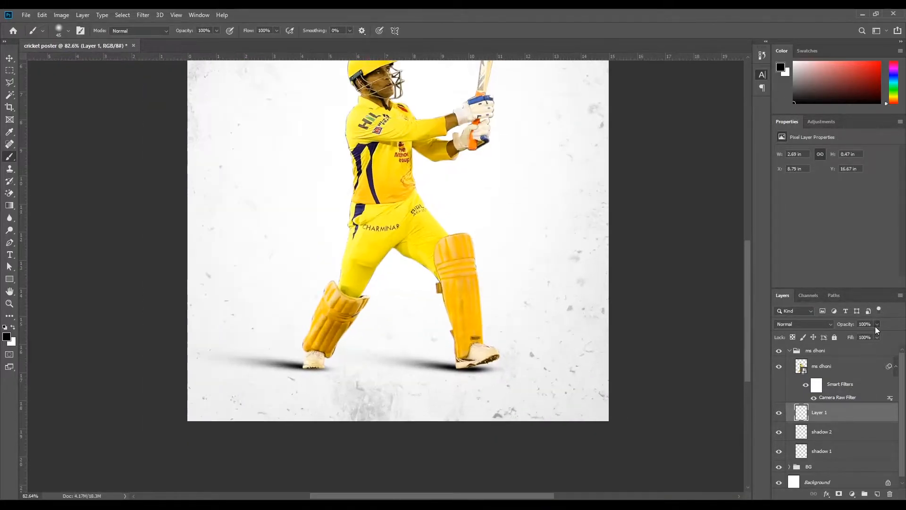
Distort the shadow 1 layer to about 6.7 by 1.4 in so it slants down beneath the front shoe's raised toe.
{"action": "scroll", "coordinate": [474, 372], "scroll_direction": "up", "scroll_amount": 4}
{"action": "left_click", "coordinate": [817, 433]}
{"action": "left_click", "coordinate": [825, 452]}
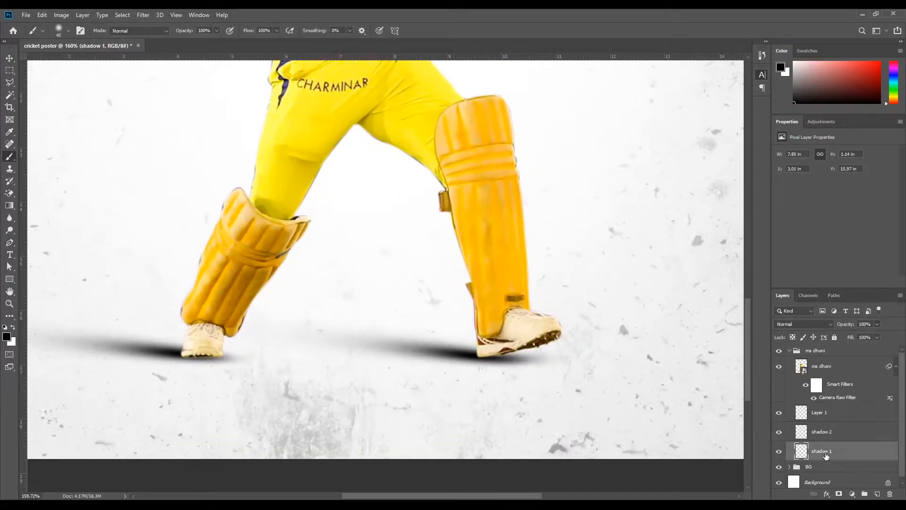
{"action": "key", "text": "ctrl+t"}
{"action": "left_click_drag", "start_coordinate": [122, 338], "coordinate": [229, 339]}
{"action": "left_click_drag", "start_coordinate": [451, 345], "coordinate": [461, 346]}
{"action": "mouse_move", "coordinate": [558, 371]}
{"action": "left_mouse_down"}
{"action": "mouse_move", "coordinate": [576, 378]}
{"action": "mouse_move", "coordinate": [566, 371]}
{"action": "left_mouse_up"}
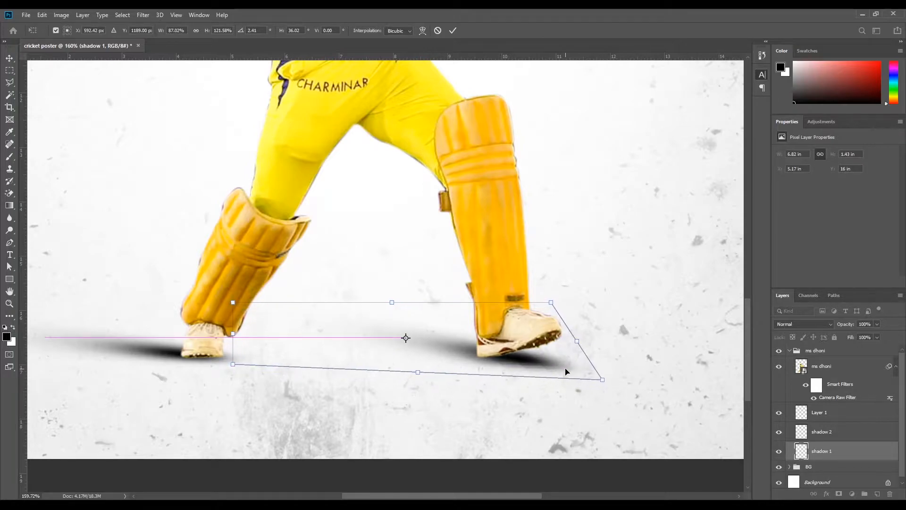
{"action": "key", "text": "Return"}
{"action": "scroll", "coordinate": [560, 375], "scroll_direction": "down", "scroll_amount": 5}
{"action": "scroll", "coordinate": [538, 340], "scroll_direction": "up", "scroll_amount": 5}
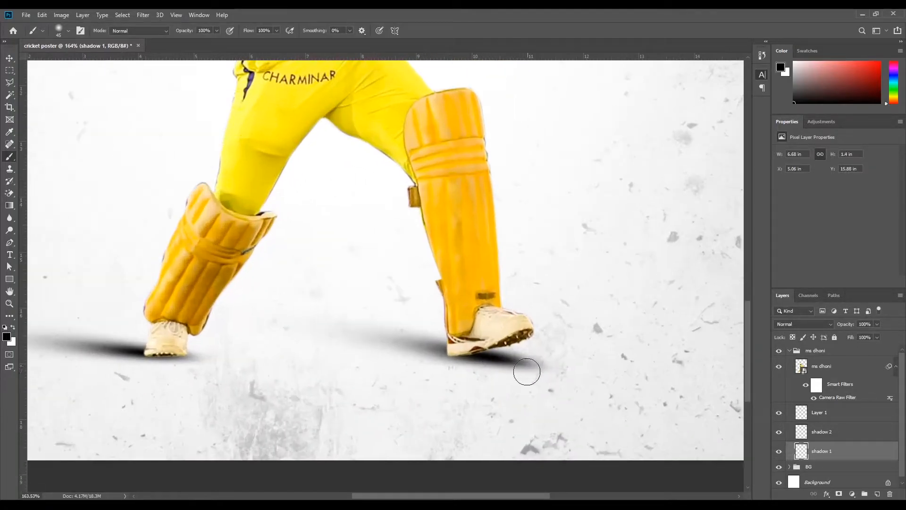
Combine the contact shadow and shadow 1 in a group named shadow 1, and mask both foot shadows to soften them.
{"action": "left_click_drag", "start_coordinate": [797, 413], "coordinate": [811, 446]}
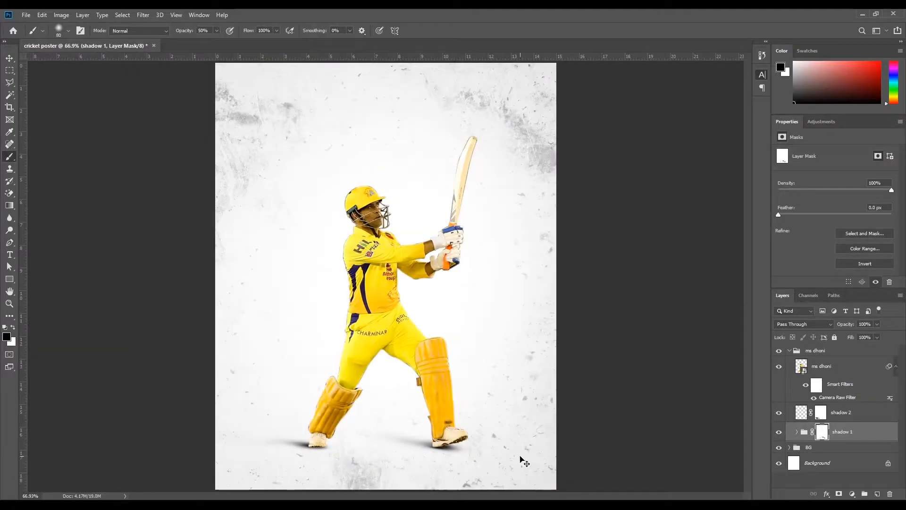
{"action": "scroll", "coordinate": [458, 427], "scroll_direction": "down", "scroll_amount": 5}
{"action": "scroll", "coordinate": [497, 214], "scroll_direction": "up", "scroll_amount": 6}
{"action": "scroll", "coordinate": [498, 214], "scroll_direction": "down", "scroll_amount": 3}
{"action": "scroll", "coordinate": [530, 222], "scroll_direction": "up", "scroll_amount": 2}
{"action": "scroll", "coordinate": [400, 244], "scroll_direction": "down", "scroll_amount": 2}
{"action": "scroll", "coordinate": [298, 321], "scroll_direction": "up", "scroll_amount": 1}
Examine the cricketer with his foot shadows and the contents of the BG group.
{"action": "key", "text": "v"}
{"action": "left_click", "coordinate": [838, 414]}
{"action": "left_click", "coordinate": [797, 352]}
{"action": "left_click", "coordinate": [824, 368]}
{"action": "scroll", "coordinate": [404, 273], "scroll_direction": "up", "scroll_amount": 2}
{"action": "scroll", "coordinate": [471, 375], "scroll_direction": "down", "scroll_amount": 3}
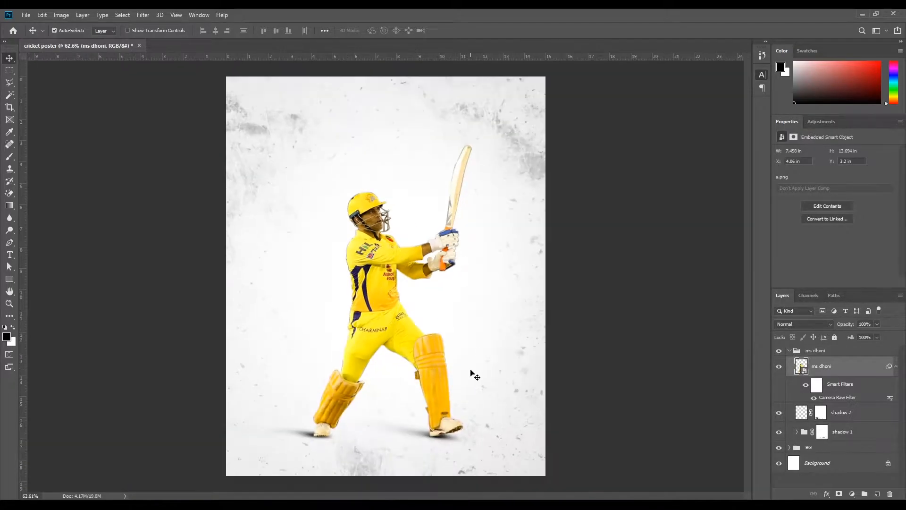
{"action": "scroll", "coordinate": [476, 186], "scroll_direction": "up", "scroll_amount": 3}
{"action": "scroll", "coordinate": [475, 186], "scroll_direction": "down", "scroll_amount": 2}
{"action": "scroll", "coordinate": [461, 299], "scroll_direction": "down", "scroll_amount": 1}
{"action": "left_click", "coordinate": [461, 300]}
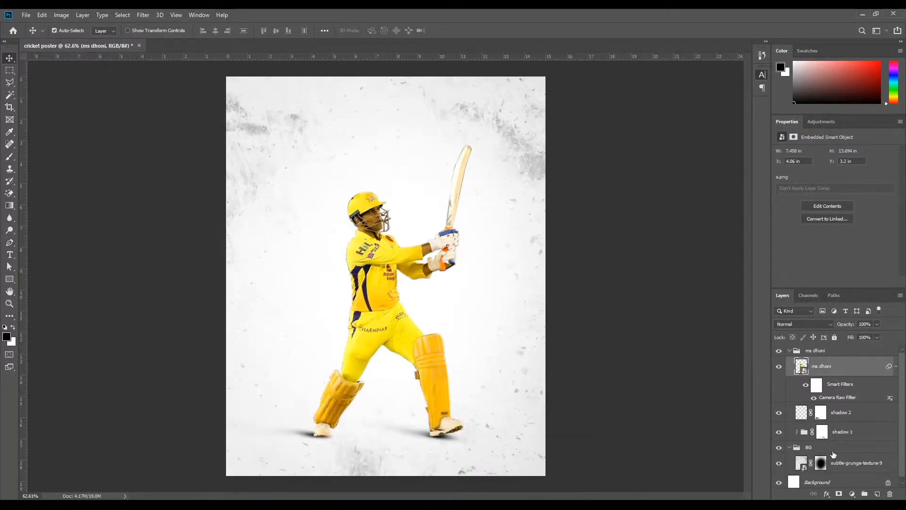
{"action": "left_click_drag", "start_coordinate": [411, 288], "coordinate": [425, 304]}
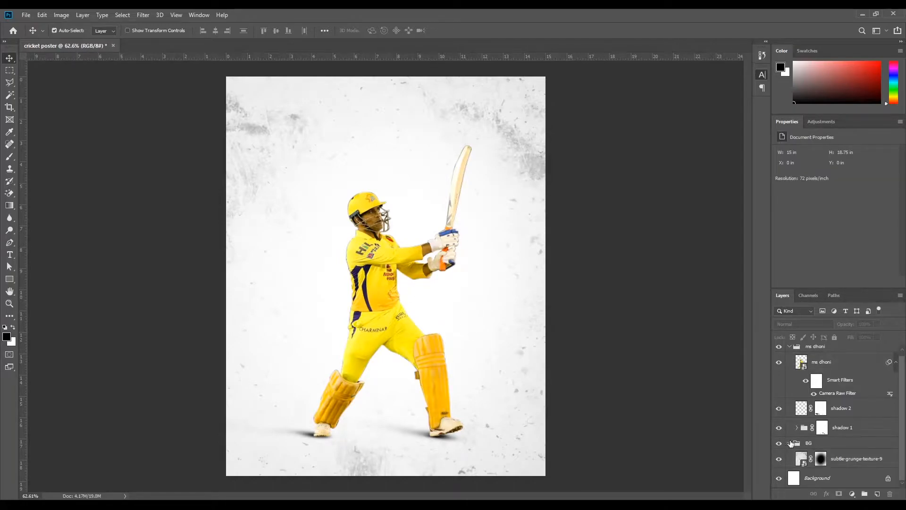
{"action": "left_click", "coordinate": [790, 444]}
{"action": "left_click", "coordinate": [801, 366]}
{"action": "scroll", "coordinate": [312, 229], "scroll_direction": "up", "scroll_amount": 6}
{"action": "scroll", "coordinate": [434, 237], "scroll_direction": "down", "scroll_amount": 4}
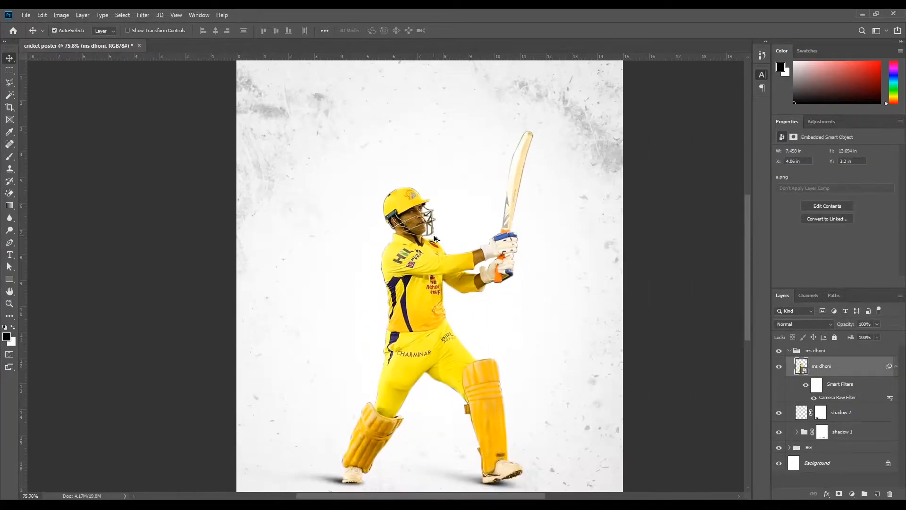
{"action": "scroll", "coordinate": [434, 237], "scroll_direction": "down", "scroll_amount": 1}
Add a layer above the grunge texture in the BG group and fill it with yellow sampled from the cricketer's jersey.
{"action": "left_click", "coordinate": [824, 449]}
{"action": "left_click", "coordinate": [790, 447]}
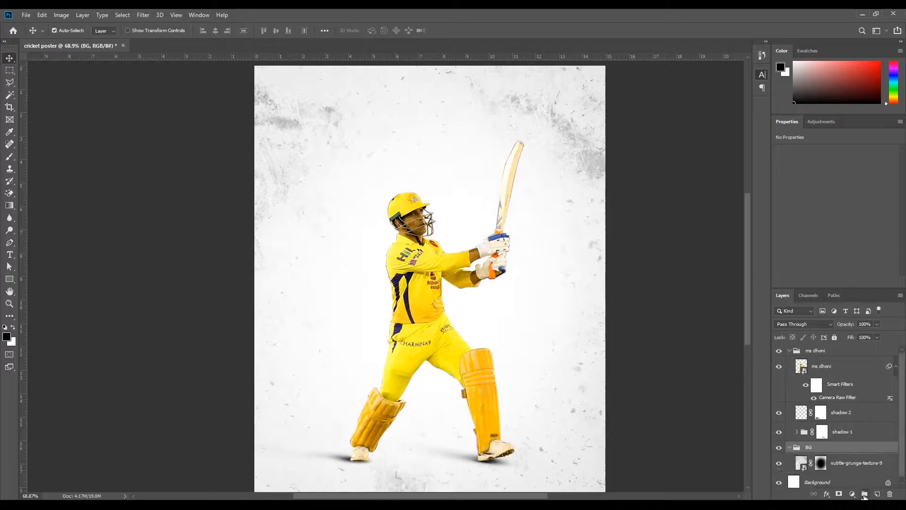
{"action": "left_click", "coordinate": [877, 493]}
{"action": "key", "text": "i"}
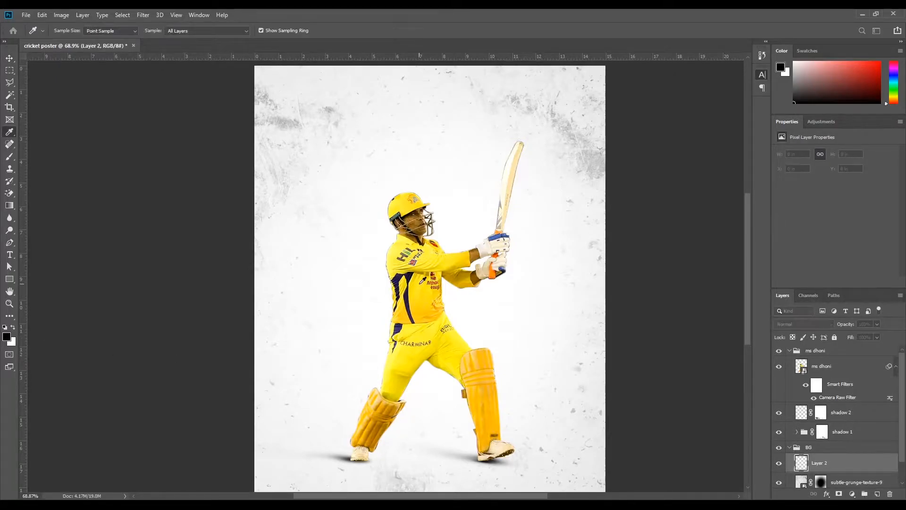
{"action": "left_click", "coordinate": [468, 289]}
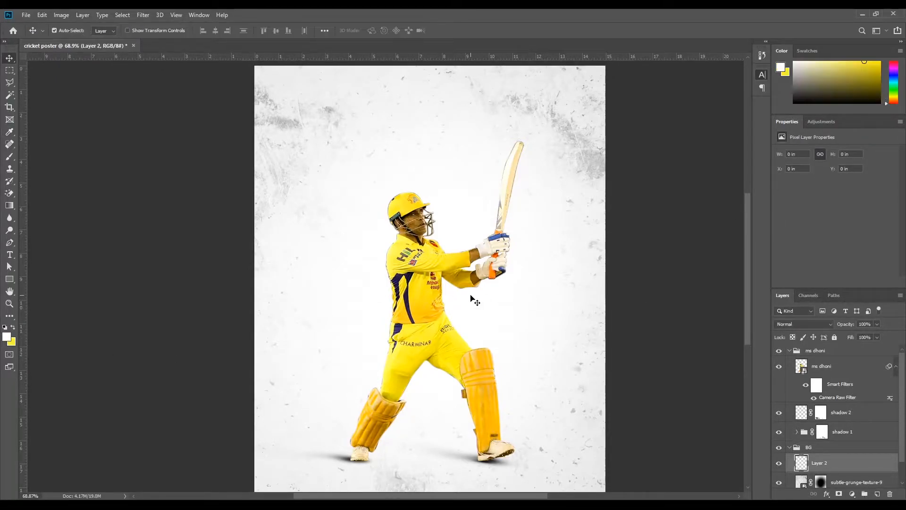
{"action": "key", "text": "x"}
{"action": "key", "text": "v"}
{"action": "key", "text": "ctrl+BackSpace"}
{"action": "scroll", "coordinate": [397, 309], "scroll_direction": "down", "scroll_amount": 3}
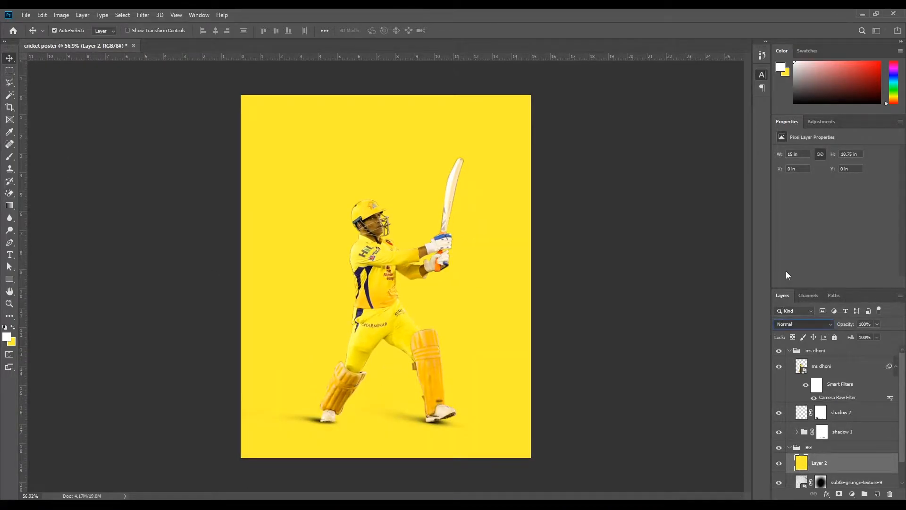
Compare successive blend modes on the yellow fill layer and choose one that lets the grunge texture show through.
{"action": "key", "text": "Down"}
{"action": "key", "text": "Down"}
{"action": "key", "text": "Down"}
{"action": "key", "text": "Down"}
{"action": "key", "text": "Down"}
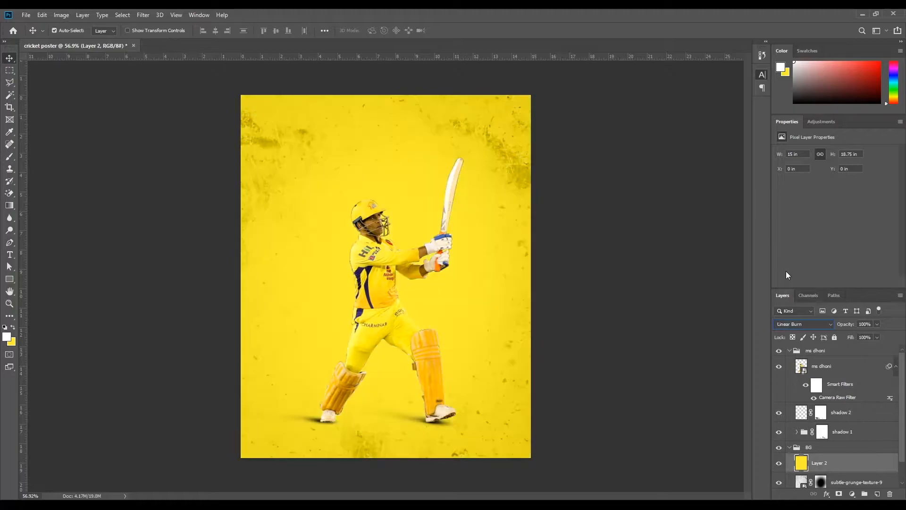
{"action": "key", "text": "Down"}
{"action": "key", "text": "Down"}
{"action": "key", "text": "Down"}
{"action": "key", "text": "Down"}
{"action": "key", "text": "Down"}
{"action": "key", "text": "Down"}
{"action": "key", "text": "Down"}
{"action": "key", "text": "Down"}
{"action": "key", "text": "Down"}
{"action": "key", "text": "Down"}
{"action": "key", "text": "Down"}
{"action": "key", "text": "Down"}
{"action": "key", "text": "Down"}
{"action": "key", "text": "Down"}
{"action": "key", "text": "Down"}
{"action": "key", "text": "Down"}
{"action": "key", "text": "Down"}
{"action": "key", "text": "Down"}
{"action": "key", "text": "Down"}
{"action": "key", "text": "Down"}
{"action": "key", "text": "Down"}
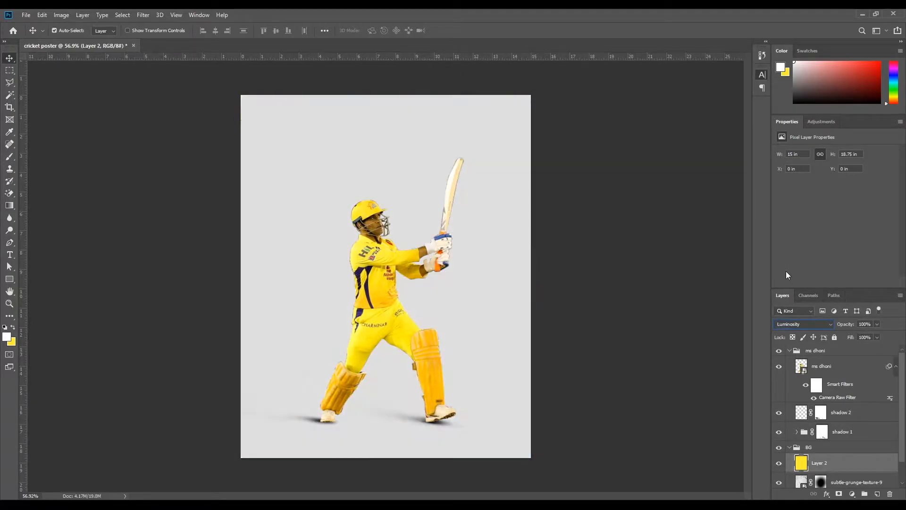
{"action": "key", "text": "shift+alt+m"}
{"action": "key", "text": "Down"}
{"action": "key", "text": "Down"}
{"action": "key", "text": "Down"}
{"action": "key", "text": "Down"}
{"action": "key", "text": "Down"}
{"action": "key", "text": "Down"}
{"action": "key", "text": "Down"}
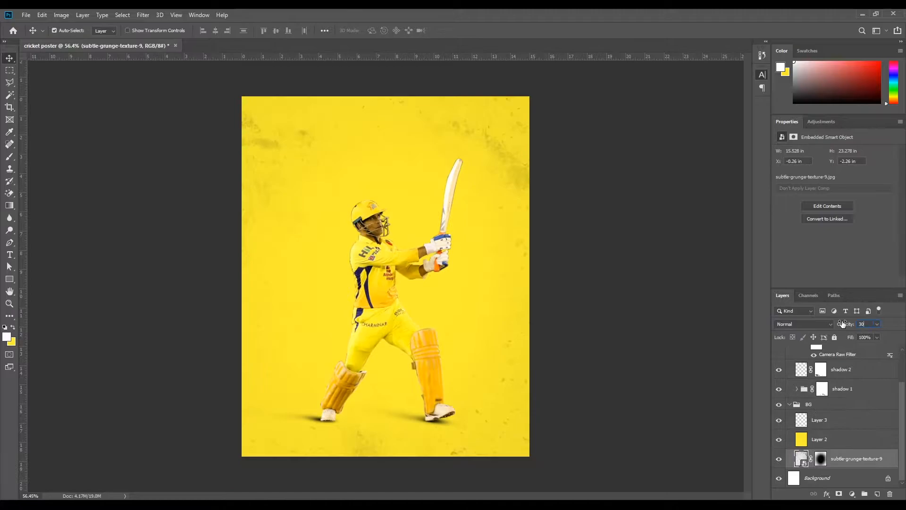
Set the subtle-grunge-texture-9 layer's opacity to 50%.
{"action": "key", "text": "Return"}
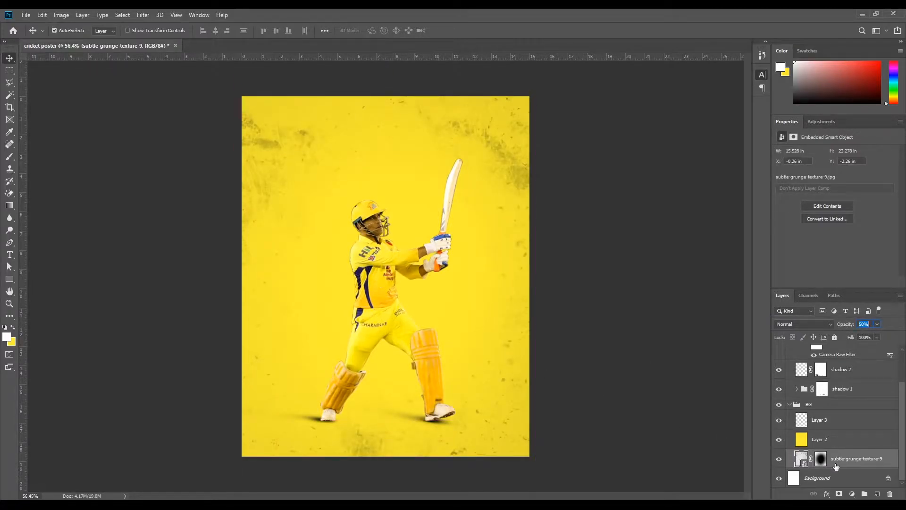
Paint a soft white glow behind the cricketer on Layer 3 with an 800 px brush at 50% opacity.
{"action": "left_click", "coordinate": [817, 421]}
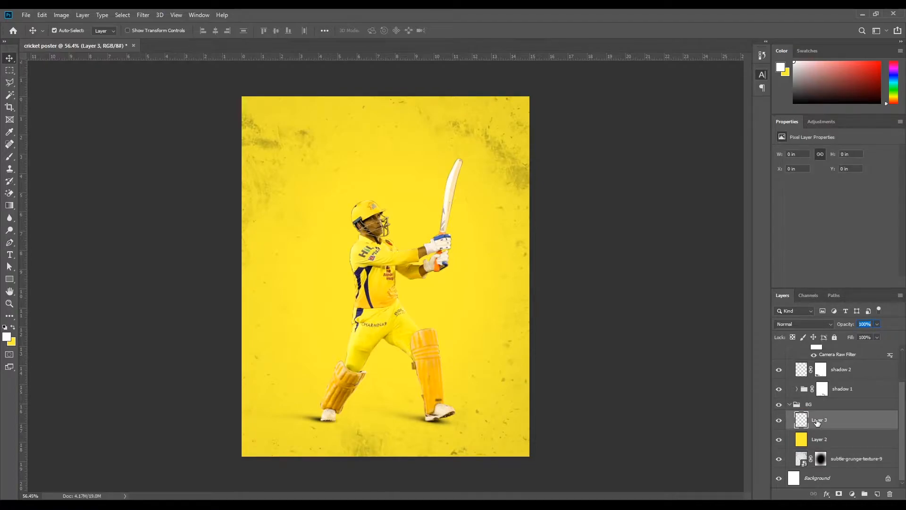
{"action": "left_click", "coordinate": [865, 493]}
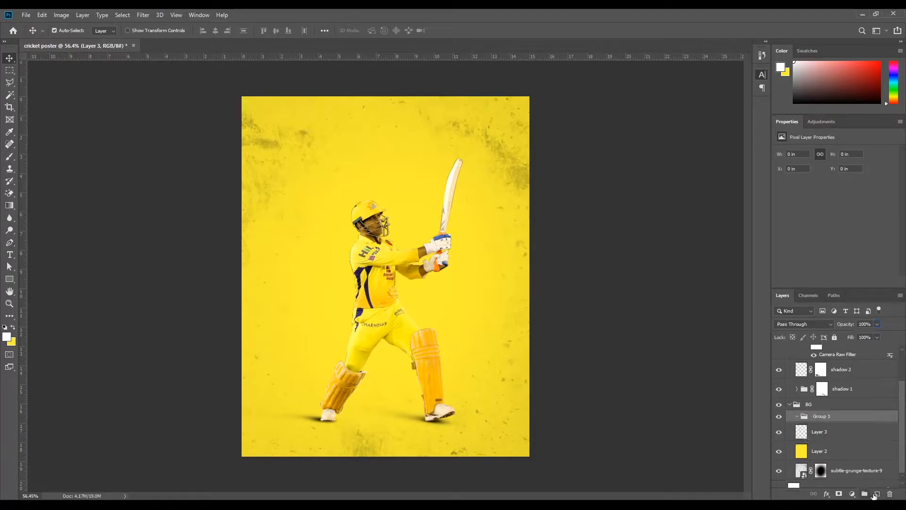
{"action": "key", "text": "ctrl+z"}
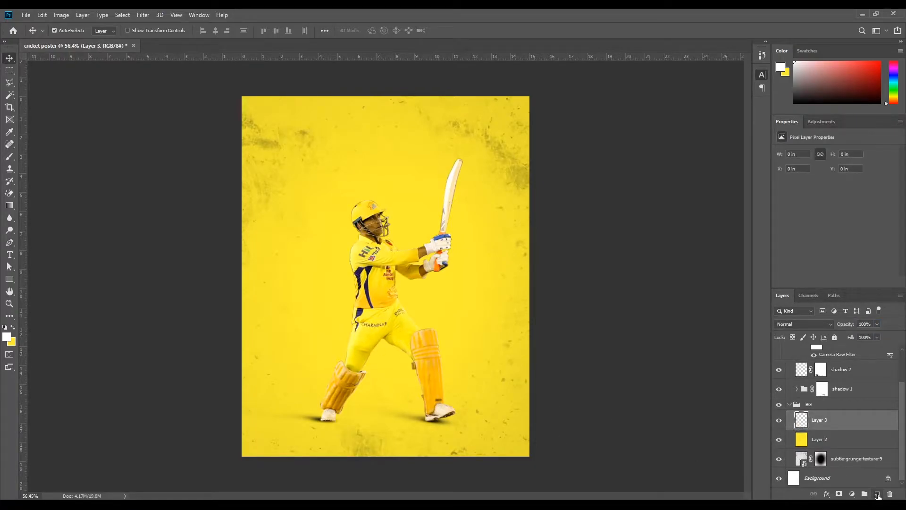
{"action": "key", "text": "b"}
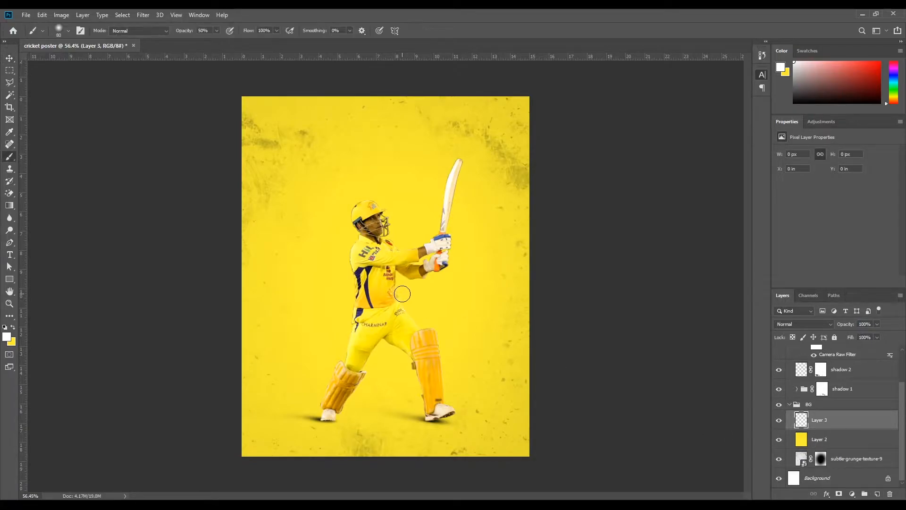
{"action": "key", "text": "bracketright"}
{"action": "key", "text": "bracketright"}
{"action": "key", "text": "bracketright"}
{"action": "key", "text": "bracketright"}
{"action": "key", "text": "bracketright"}
{"action": "key", "text": "bracketright"}
{"action": "key", "text": "bracketright"}
{"action": "key", "text": "bracketright"}
{"action": "key", "text": "bracketright"}
{"action": "key", "text": "bracketright"}
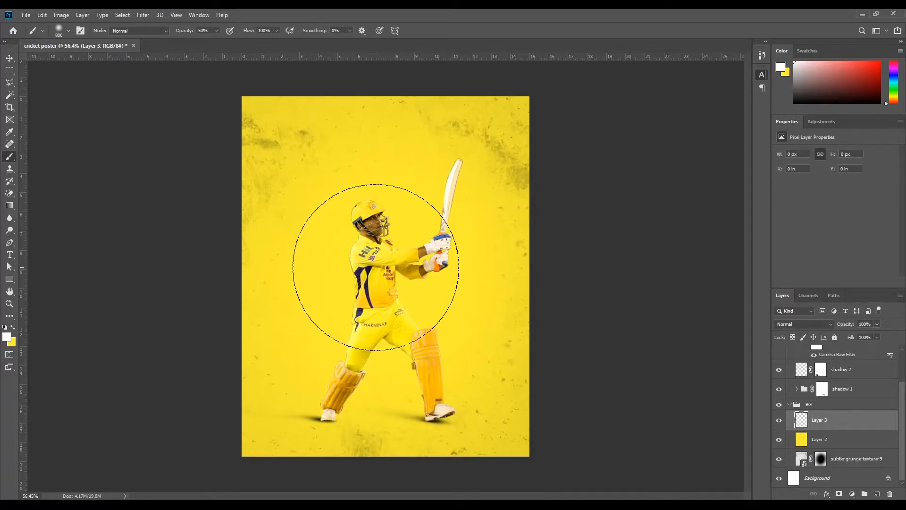
{"action": "left_click", "coordinate": [370, 258]}
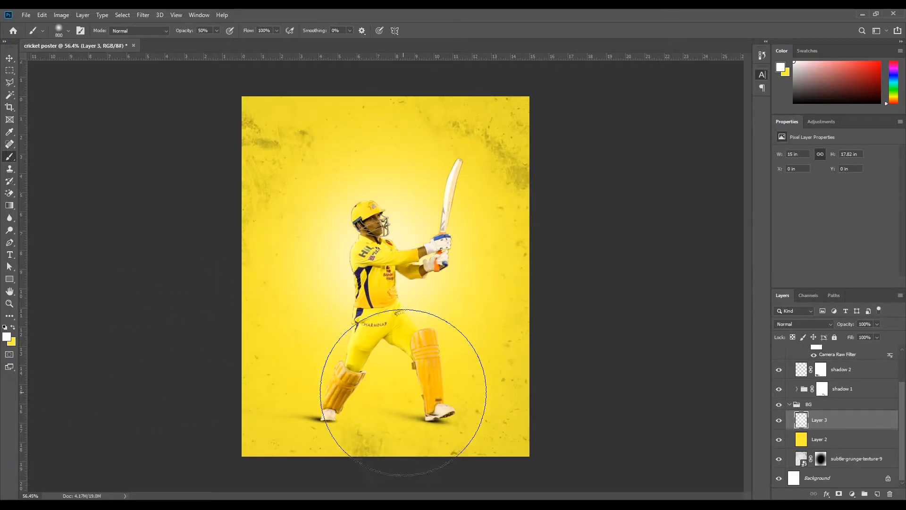
{"action": "left_click", "coordinate": [389, 376]}
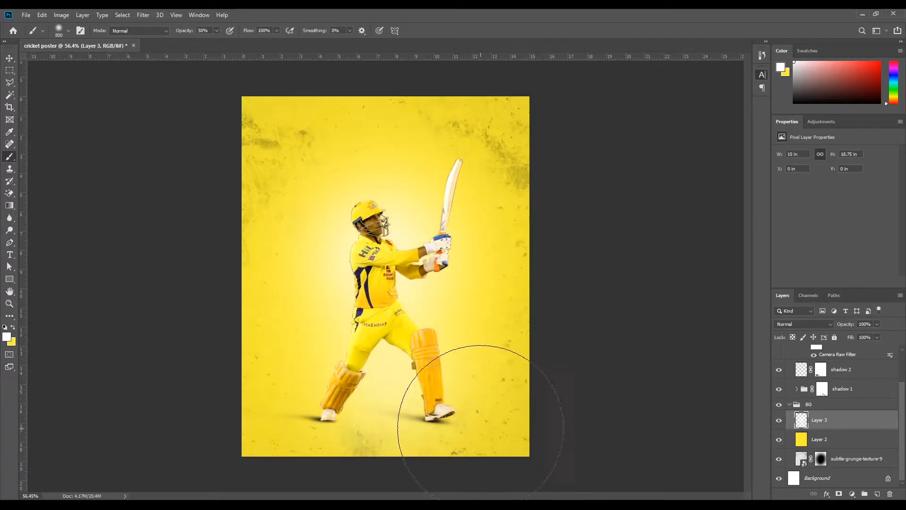
{"action": "key", "text": "ctrl+space"}
{"action": "left_click", "coordinate": [304, 321]}
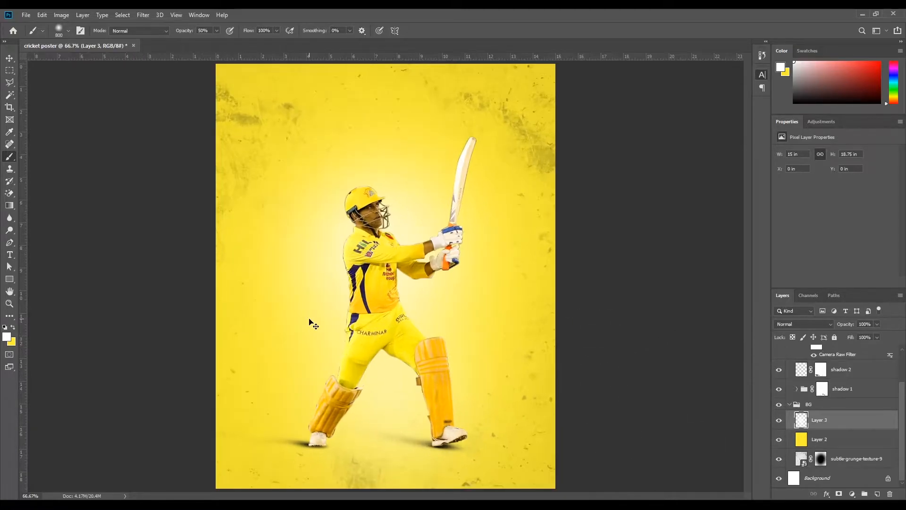
{"action": "left_click", "coordinate": [384, 239]}
{"action": "scroll", "coordinate": [382, 243], "scroll_direction": "down", "scroll_amount": 2}
{"action": "scroll", "coordinate": [382, 243], "scroll_direction": "up", "scroll_amount": 1}
Collapse the BG and ms dhoni layer groups.
{"action": "key", "text": "v"}
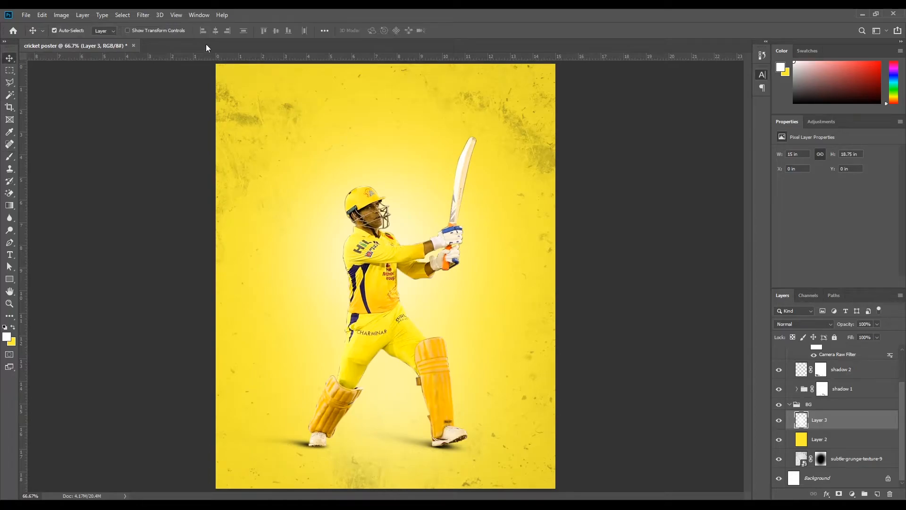
{"action": "key", "text": "ctrl+0"}
{"action": "left_click", "coordinate": [790, 405]}
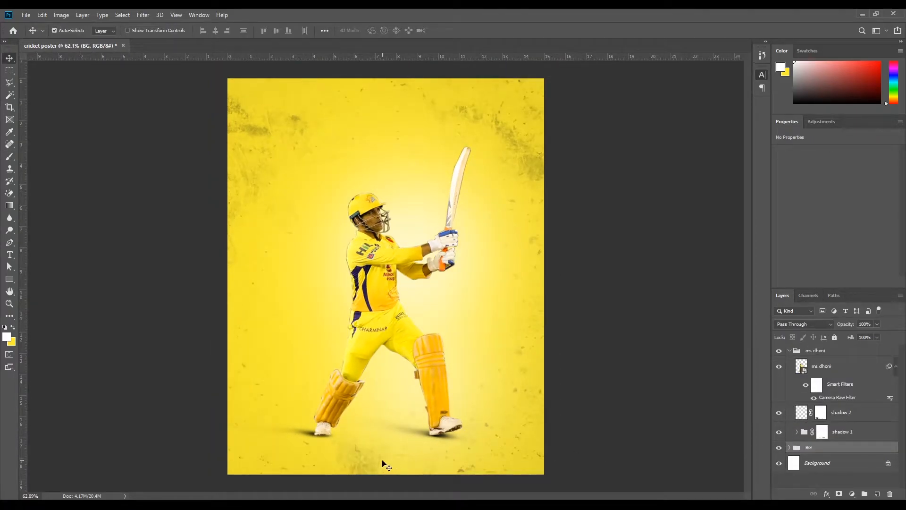
{"action": "left_click", "coordinate": [822, 431]}
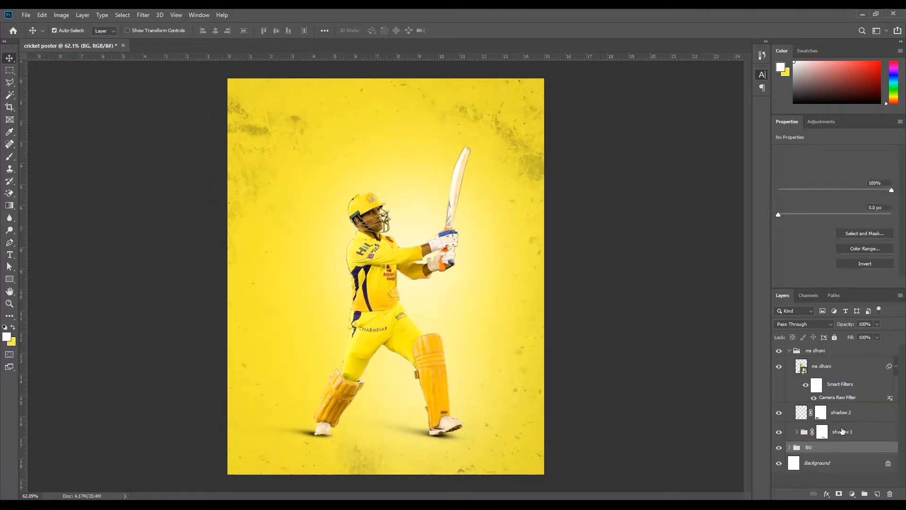
{"action": "left_click", "coordinate": [790, 351]}
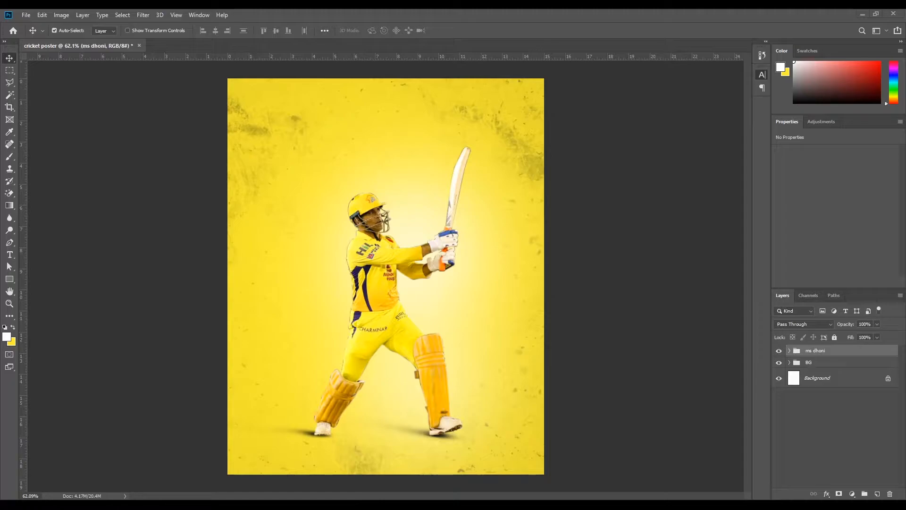
Place the b_1 portrait as a layer named ms dhoni img 2, directly beneath the ms dhoni group.
{"action": "key", "text": "Return"}
{"action": "double_click", "coordinate": [840, 358]}
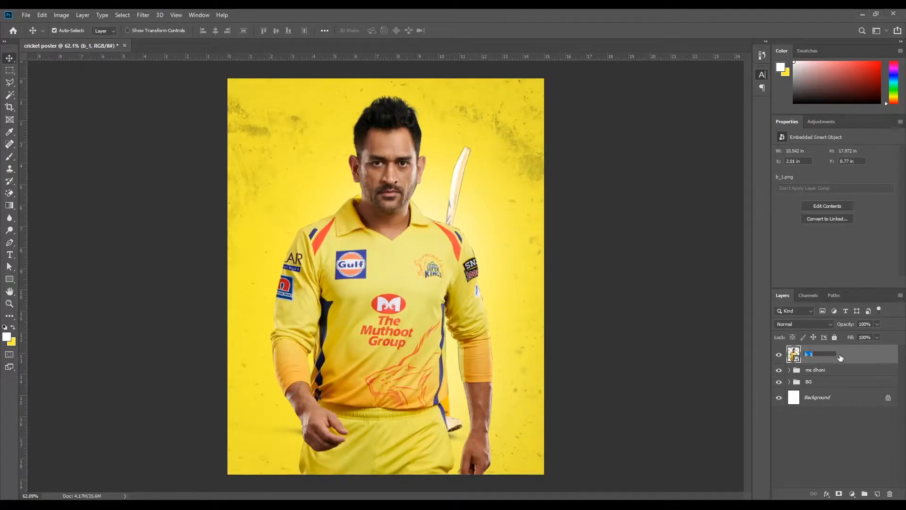
{"action": "type", "text": "ms dhoni img 2"}
{"action": "left_click_drag", "start_coordinate": [840, 357], "coordinate": [842, 378]}
Enlarge the ms dhoni img 2 portrait to about 248% and position it so half the face fills the poster's left side.
{"action": "key", "text": "ctrl+t"}
{"action": "scroll", "coordinate": [645, 387], "scroll_direction": "down", "scroll_amount": 4}
{"action": "left_click_drag", "start_coordinate": [494, 411], "coordinate": [566, 502]}
{"action": "left_click_drag", "start_coordinate": [484, 319], "coordinate": [398, 370]}
{"action": "scroll", "coordinate": [398, 370], "scroll_direction": "down", "scroll_amount": 4}
{"action": "left_click_drag", "start_coordinate": [451, 157], "coordinate": [556, 25]}
{"action": "left_click_drag", "start_coordinate": [424, 256], "coordinate": [413, 371]}
{"action": "left_click_drag", "start_coordinate": [556, 137], "coordinate": [543, 161]}
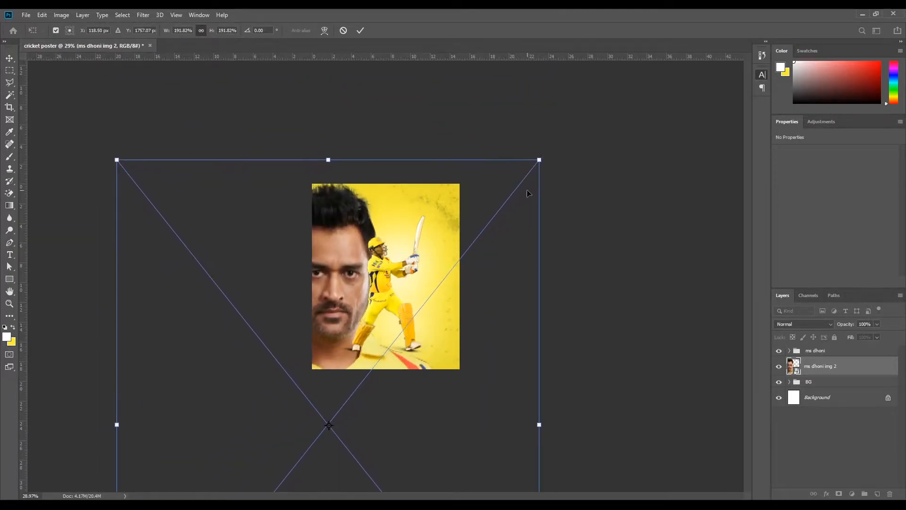
{"action": "left_click_drag", "start_coordinate": [425, 381], "coordinate": [425, 371]}
{"action": "scroll", "coordinate": [425, 371], "scroll_direction": "down", "scroll_amount": 7}
{"action": "left_click_drag", "start_coordinate": [457, 218], "coordinate": [486, 183]}
{"action": "mouse_move", "coordinate": [454, 393]}
{"action": "left_mouse_down"}
{"action": "mouse_move", "coordinate": [454, 405]}
{"action": "mouse_move", "coordinate": [442, 386]}
{"action": "left_mouse_up"}
{"action": "key", "text": "Return"}
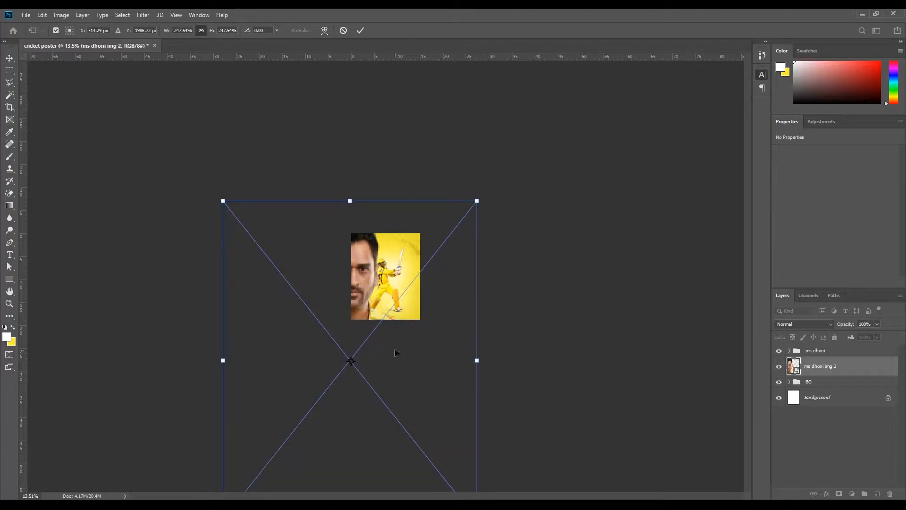
Move the ms dhoni img 2 layer into the BG group, directly above Layer 3.
{"action": "scroll", "coordinate": [368, 330], "scroll_direction": "up", "scroll_amount": 8}
{"action": "scroll", "coordinate": [330, 297], "scroll_direction": "down", "scroll_amount": 4}
{"action": "left_click", "coordinate": [789, 381]}
{"action": "left_click_drag", "start_coordinate": [810, 363], "coordinate": [810, 386]}
Set the ms dhoni img 2 layer's blend mode to Luminosity and its opacity to 30%.
{"action": "left_click", "coordinate": [788, 323]}
{"action": "key", "text": "Down"}
{"action": "key", "text": "Down"}
{"action": "key", "text": "Down"}
{"action": "key", "text": "Down"}
{"action": "key", "text": "Down"}
{"action": "key", "text": "Down"}
{"action": "key", "text": "Down"}
{"action": "key", "text": "Down"}
{"action": "key", "text": "Down"}
{"action": "key", "text": "Down"}
{"action": "key", "text": "Down"}
{"action": "key", "text": "Down"}
{"action": "key", "text": "Down"}
{"action": "key", "text": "Down"}
{"action": "key", "text": "Down"}
{"action": "key", "text": "Down"}
{"action": "key", "text": "Down"}
{"action": "key", "text": "Down"}
{"action": "key", "text": "Down"}
{"action": "key", "text": "Down"}
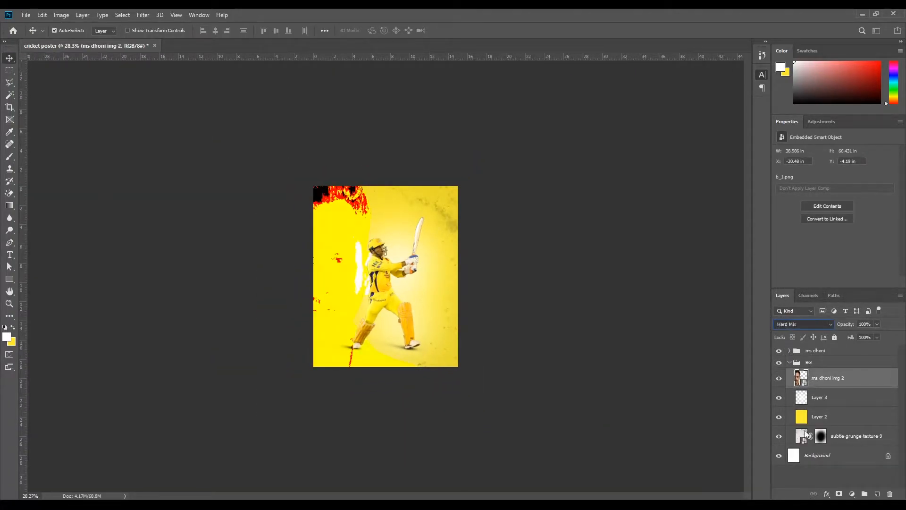
{"action": "key", "text": "Return"}
{"action": "key", "text": "ctrl+plus"}
{"action": "key", "text": "ctrl+plus"}
{"action": "left_click", "coordinate": [877, 323]}
{"action": "left_click_drag", "start_coordinate": [876, 333], "coordinate": [847, 336]}
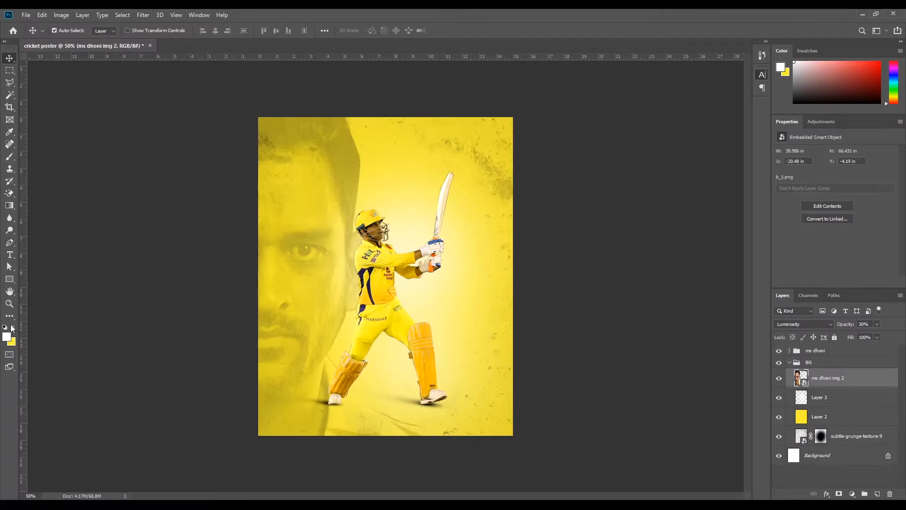
Reset the colours to black and white and apply the Graphic Pen sketch filter to ms dhoni img 2 with stroke length 15 and balance 50.
{"action": "left_click", "coordinate": [5, 327]}
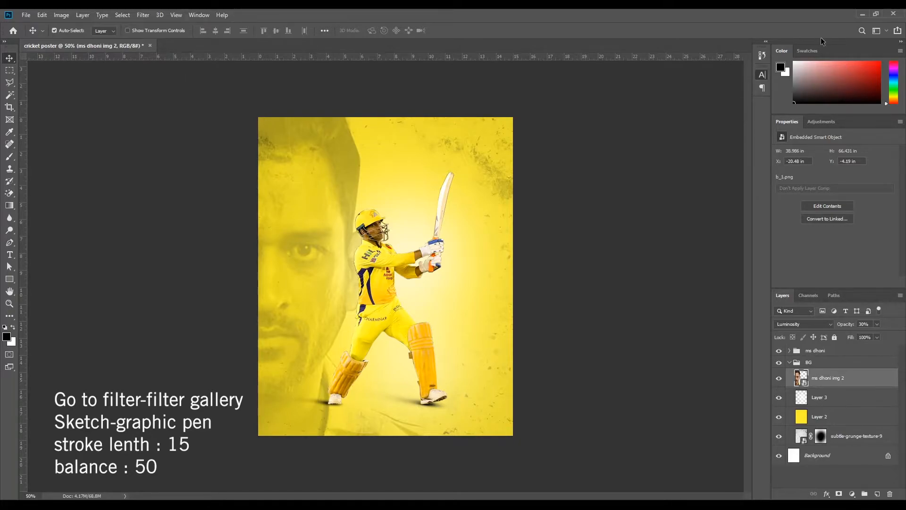
{"action": "scroll", "coordinate": [324, 228], "scroll_direction": "up", "scroll_amount": 2}
{"action": "scroll", "coordinate": [321, 225], "scroll_direction": "down", "scroll_amount": 4}
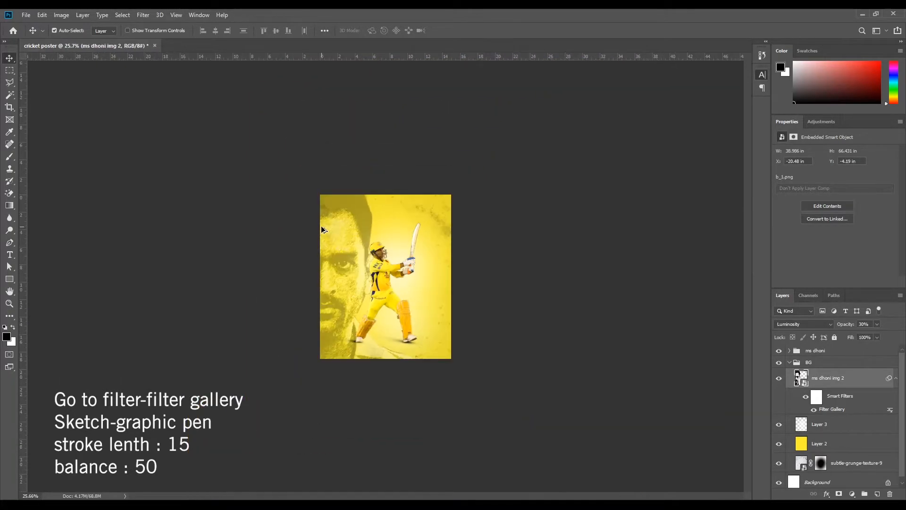
{"action": "scroll", "coordinate": [313, 304], "scroll_direction": "up", "scroll_amount": 3}
{"action": "scroll", "coordinate": [321, 255], "scroll_direction": "down", "scroll_amount": 1}
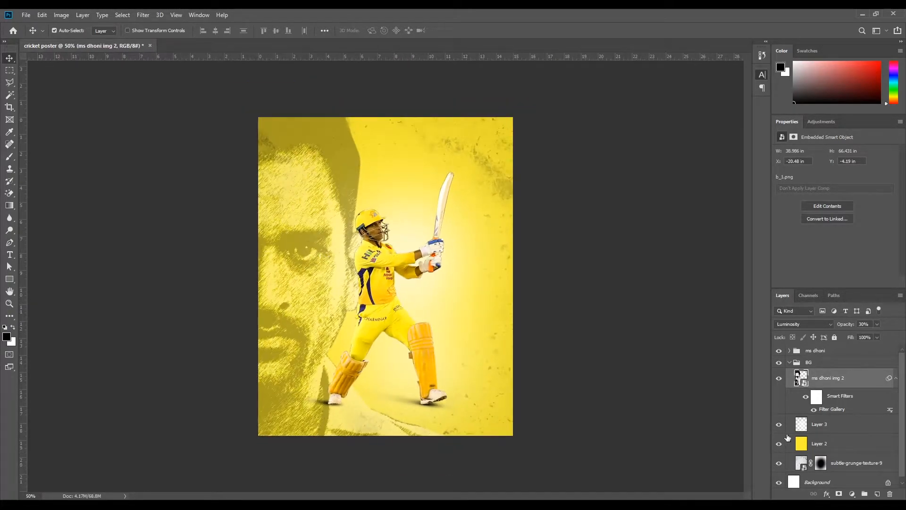
Add a mask to ms dhoni img 2 and fade the portrait's right edge with a soft black 1100 px brush at 50% opacity.
{"action": "left_click", "coordinate": [838, 493]}
{"action": "key", "text": "b"}
{"action": "mouse_move", "coordinate": [352, 464]}
{"action": "left_mouse_down"}
{"action": "mouse_move", "coordinate": [433, 307]}
{"action": "mouse_move", "coordinate": [465, 306]}
{"action": "mouse_move", "coordinate": [461, 233]}
{"action": "mouse_move", "coordinate": [460, 319]}
{"action": "mouse_move", "coordinate": [398, 436]}
{"action": "mouse_move", "coordinate": [378, 431]}
{"action": "mouse_move", "coordinate": [449, 254]}
{"action": "mouse_move", "coordinate": [454, 189]}
{"action": "mouse_move", "coordinate": [421, 121]}
{"action": "mouse_move", "coordinate": [474, 120]}
{"action": "mouse_move", "coordinate": [451, 142]}
{"action": "left_mouse_up"}
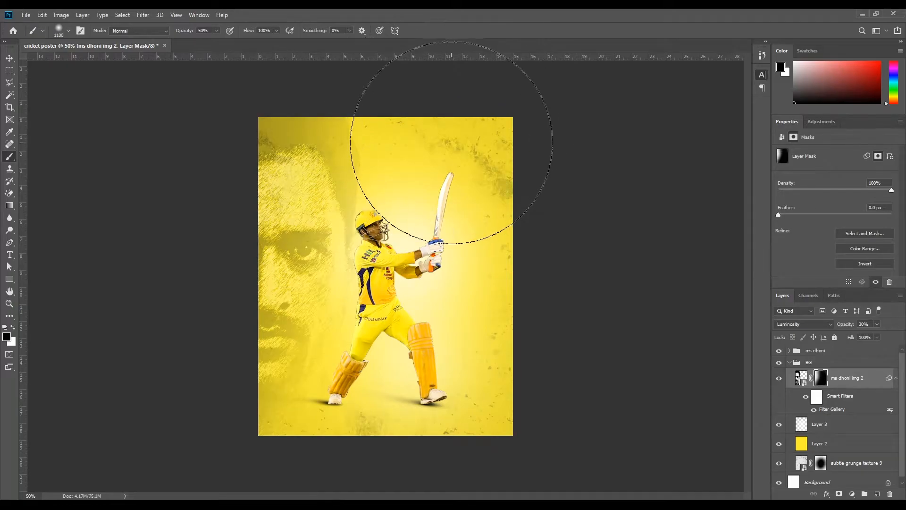
{"action": "key", "text": "ctrl+plus"}
{"action": "scroll", "coordinate": [439, 203], "scroll_direction": "down", "scroll_amount": 3}
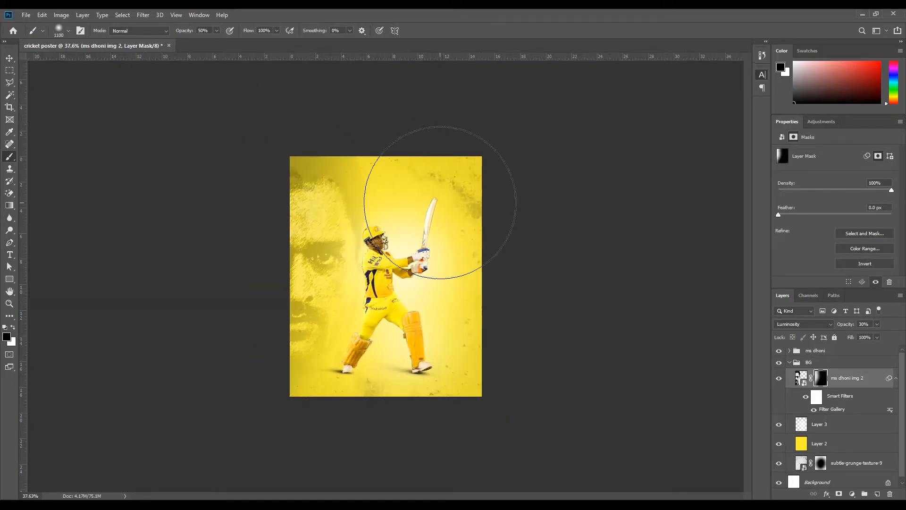
{"action": "key", "text": "ctrl+plus"}
{"action": "key", "text": "ctrl+plus"}
{"action": "key", "text": "v"}
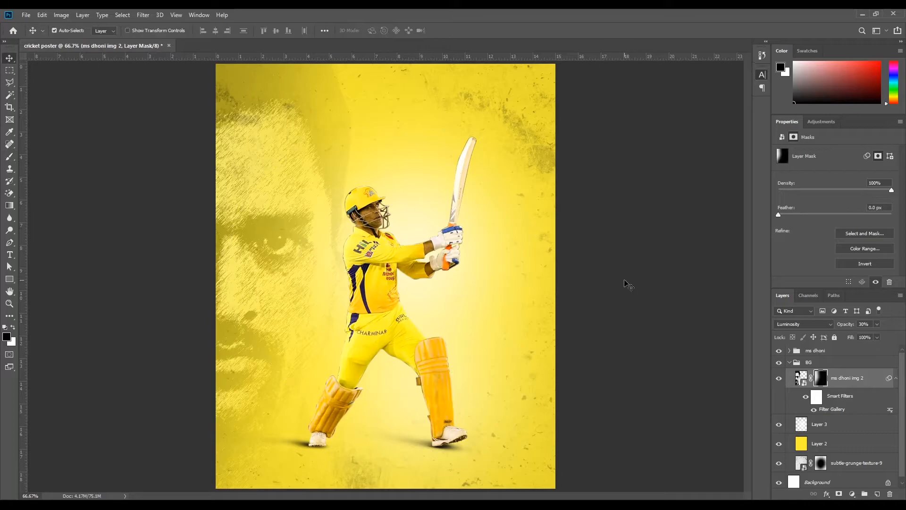
{"action": "left_click", "coordinate": [628, 285]}
{"action": "scroll", "coordinate": [628, 285], "scroll_direction": "down", "scroll_amount": 2}
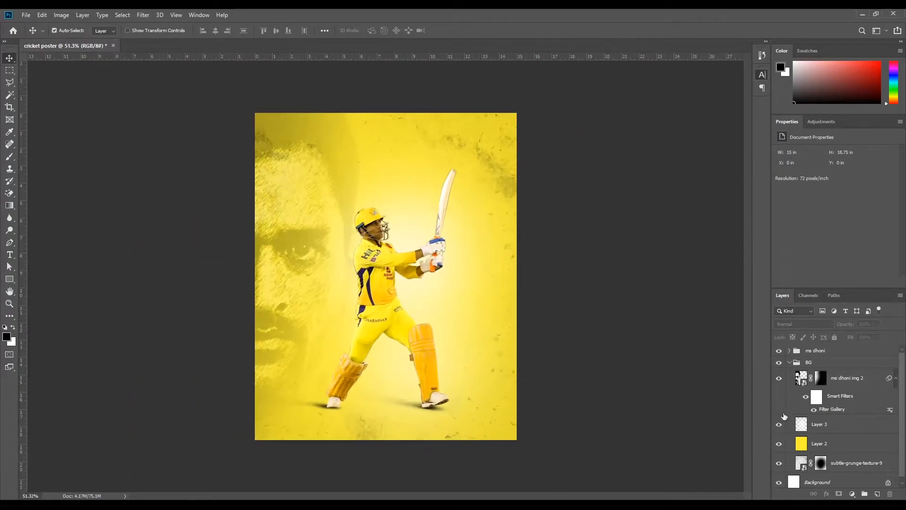
{"action": "scroll", "coordinate": [345, 261], "scroll_direction": "up", "scroll_amount": 3}
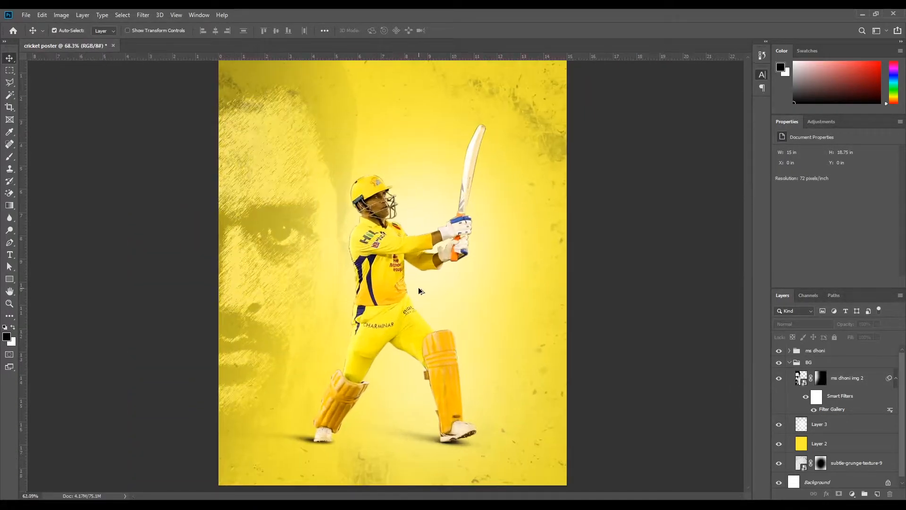
{"action": "scroll", "coordinate": [389, 280], "scroll_direction": "down", "scroll_amount": 1}
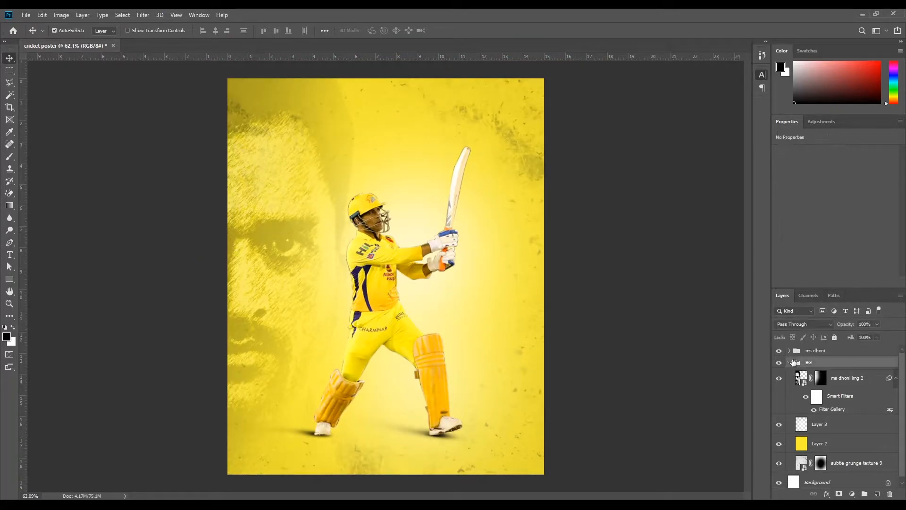
Collapse the BG group and create a new group named text above the ms dhoni group.
{"action": "left_click", "coordinate": [790, 362]}
{"action": "left_click", "coordinate": [820, 351]}
{"action": "left_click", "coordinate": [864, 493]}
{"action": "double_click", "coordinate": [817, 352]}
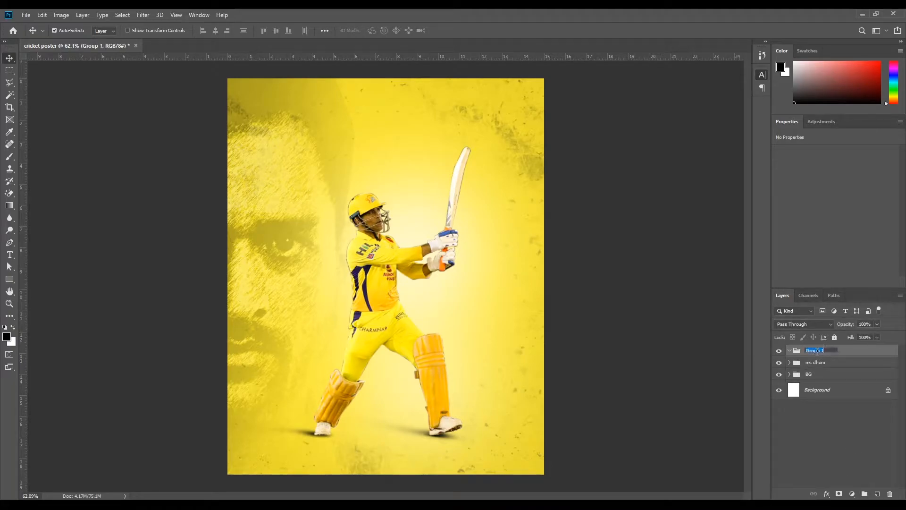
{"action": "type", "text": "text"}
{"action": "key", "text": "Return"}
Add the text CAPTAIN COOL in white Montserrat Bold beside the bat.
{"action": "key", "text": "t"}
{"action": "left_click", "coordinate": [494, 222]}
{"action": "type", "text": "CAPTAIN COOL"}
{"action": "key", "text": "ctrl+a"}
{"action": "left_click", "coordinate": [379, 31]}
{"action": "left_click", "coordinate": [590, 157]}
{"action": "left_click", "coordinate": [751, 196]}
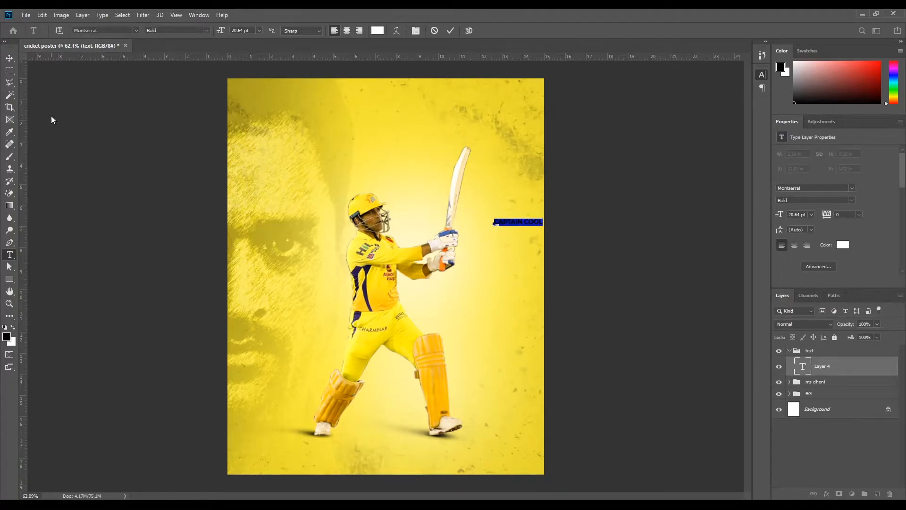
{"action": "left_click", "coordinate": [9, 58]}
Rotate the CAPTAIN COOL text by 90 degrees so it reads vertically.
{"action": "key", "text": "ctrl+t"}
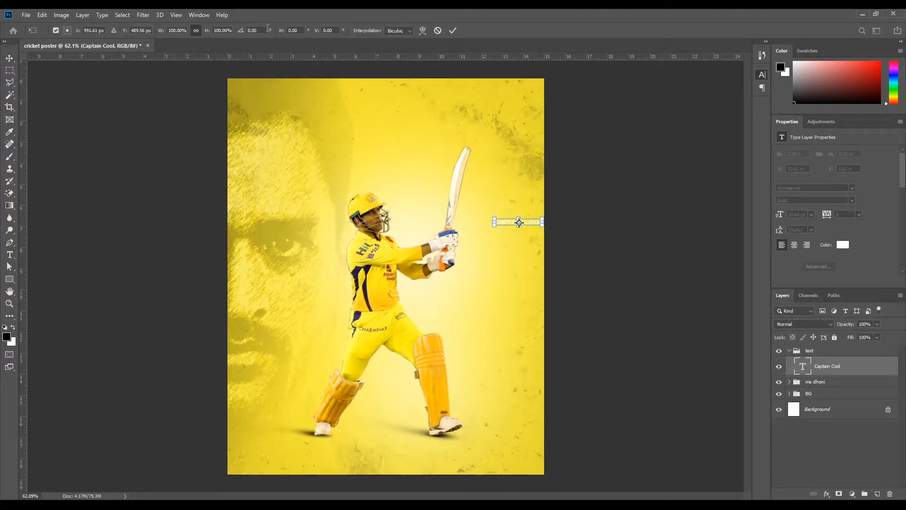
{"action": "left_click", "coordinate": [261, 31]}
{"action": "type", "text": "90"}
{"action": "key", "text": "Return"}
{"action": "key", "text": "Return"}
Enlarge the vertical CAPTAIN COOL text to about 167 pt, spanning the poster's full height along its right edge.
{"action": "key", "text": "ctrl+t"}
{"action": "left_click_drag", "start_coordinate": [522, 197], "coordinate": [524, 174], "text": "alt"}
{"action": "left_click", "coordinate": [575, 147], "text": "alt"}
{"action": "left_click_drag", "start_coordinate": [575, 148], "coordinate": [519, 222]}
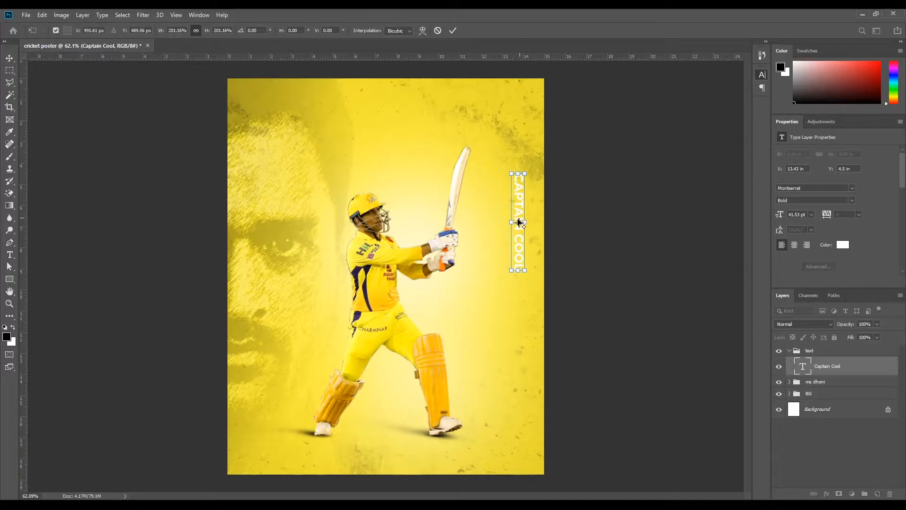
{"action": "left_click_drag", "start_coordinate": [526, 171], "coordinate": [570, 71]}
{"action": "left_click_drag", "start_coordinate": [525, 147], "coordinate": [528, 181]}
{"action": "key", "text": "Return"}
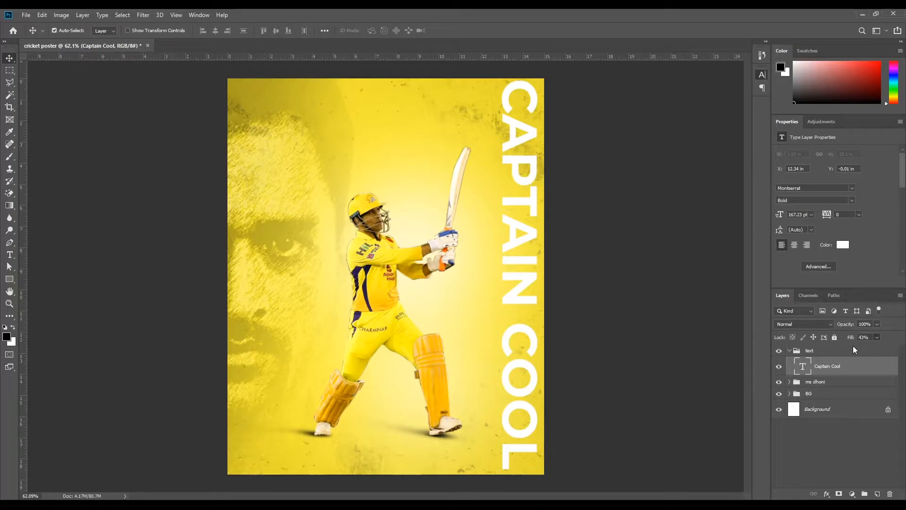
Set the Captain Cool layer's fill to 0% and give it a thin dark blue stroke.
{"action": "left_click_drag", "start_coordinate": [855, 349], "coordinate": [835, 349]}
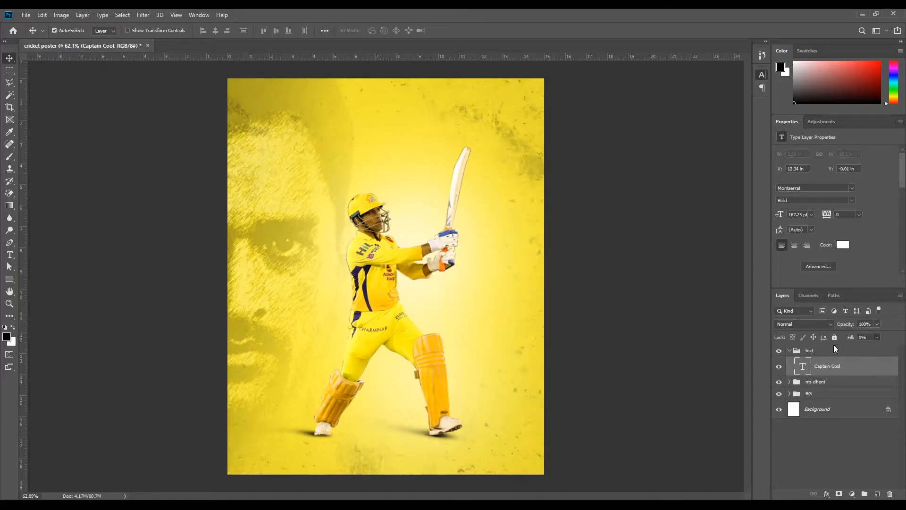
{"action": "left_click", "coordinate": [763, 367]}
{"action": "key", "text": "i"}
{"action": "left_click", "coordinate": [814, 178]}
{"action": "left_click", "coordinate": [848, 285]}
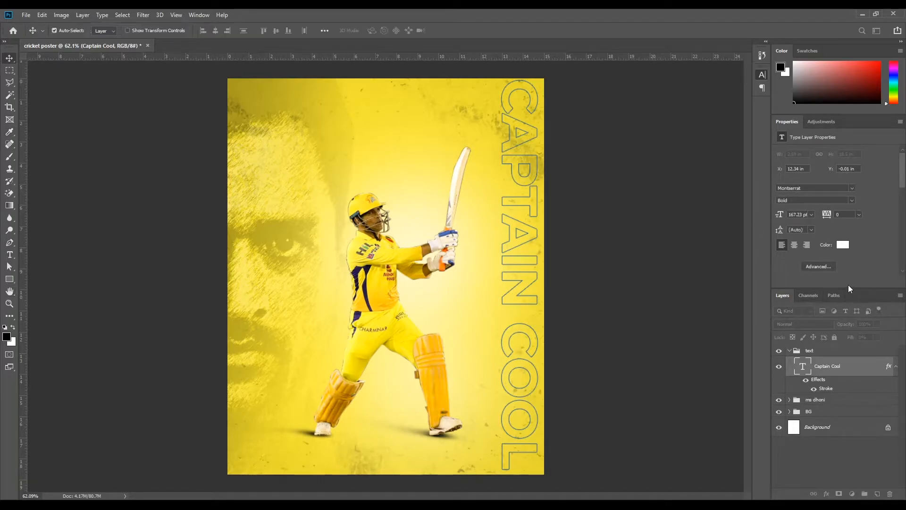
Duplicate the outlined CAPTAIN COOL text and place the copy immediately to the left of the original.
{"action": "left_click", "coordinate": [514, 271], "text": "ctrl"}
{"action": "left_click", "coordinate": [512, 268], "text": "ctrl"}
{"action": "key", "text": "ctrl+0"}
{"action": "scroll", "coordinate": [477, 296], "scroll_direction": "up", "scroll_amount": 1}
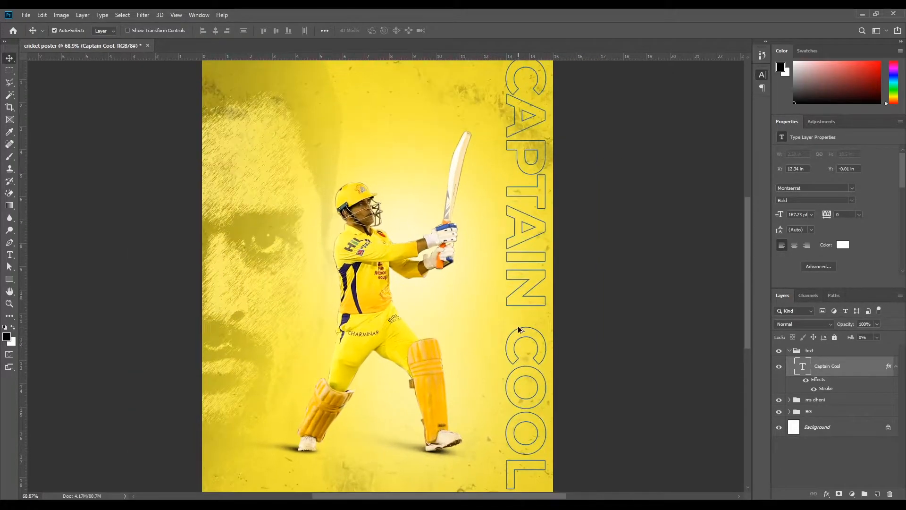
{"action": "key", "text": "ctrl+j"}
{"action": "key", "text": "ctrl+t"}
{"action": "left_click_drag", "start_coordinate": [524, 244], "coordinate": [441, 233]}
{"action": "key", "text": "Return"}
Duplicate the first copy of the outlined text and shift it left to form a third evenly spaced column.
{"action": "key", "text": "ctrl+j"}
{"action": "key", "text": "ctrl+t"}
{"action": "key", "text": "Left"}
{"action": "key", "text": "Left"}
{"action": "key", "text": "Left"}
{"action": "key", "text": "Left"}
{"action": "key", "text": "Left"}
{"action": "key", "text": "Left"}
{"action": "key", "text": "Left"}
{"action": "key", "text": "Left"}
{"action": "key", "text": "Left"}
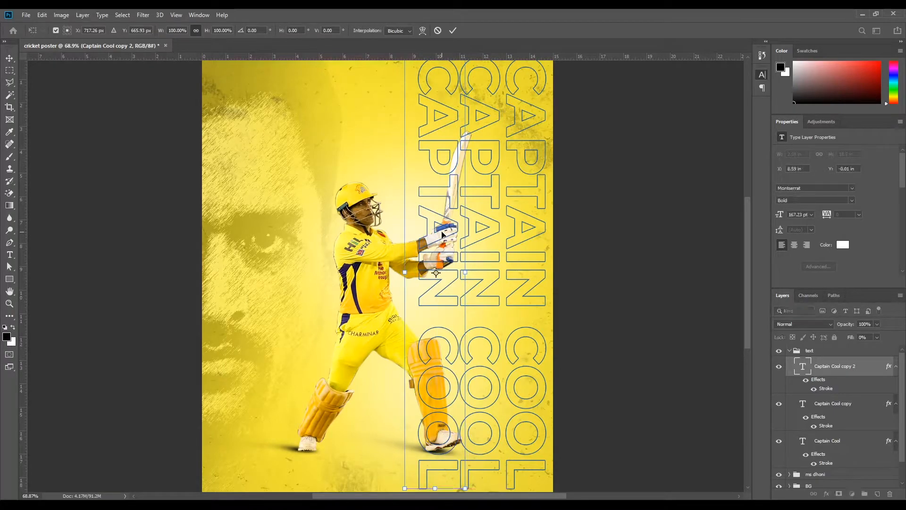
{"action": "key", "text": "Return"}
Duplicate the third column of outlined text and move the copy left as a fourth column over the cricketer's torso.
{"action": "key", "text": "ctrl+j"}
{"action": "key", "text": "ctrl+t"}
{"action": "left_click_drag", "start_coordinate": [444, 269], "coordinate": [398, 269]}
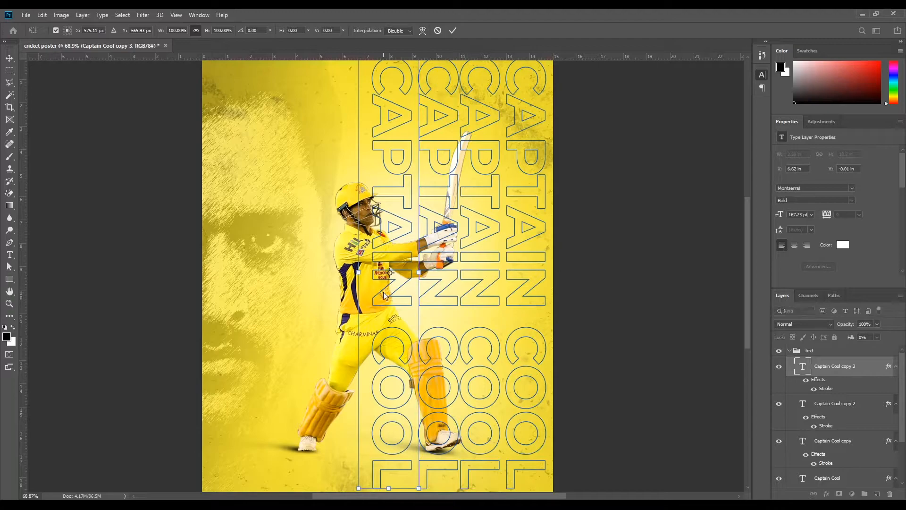
{"action": "key", "text": "Return"}
{"action": "scroll", "coordinate": [291, 264], "scroll_direction": "down", "scroll_amount": 3}
{"action": "scroll", "coordinate": [291, 263], "scroll_direction": "up", "scroll_amount": 1}
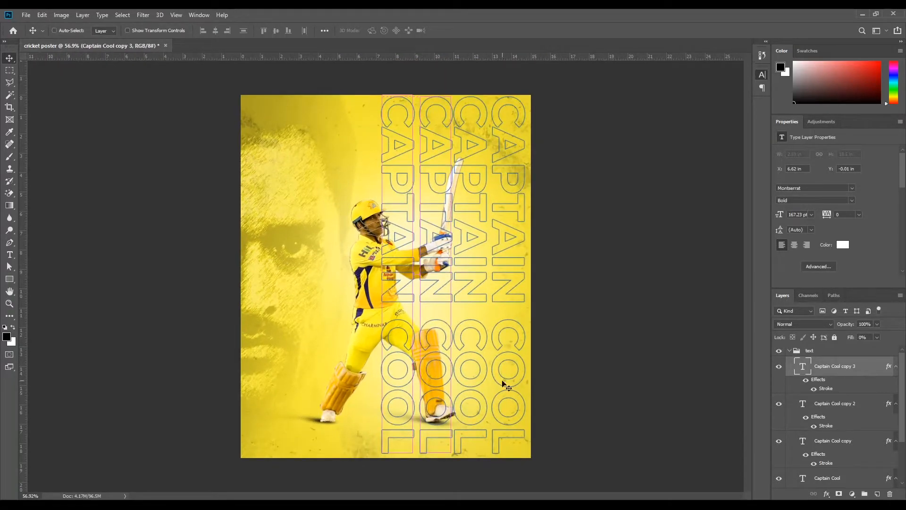
Collapse the text group and rename it text 1.
{"action": "left_click", "coordinate": [789, 351]}
{"action": "double_click", "coordinate": [810, 350]}
{"action": "type", "text": "1"}
{"action": "key", "text": "Return"}
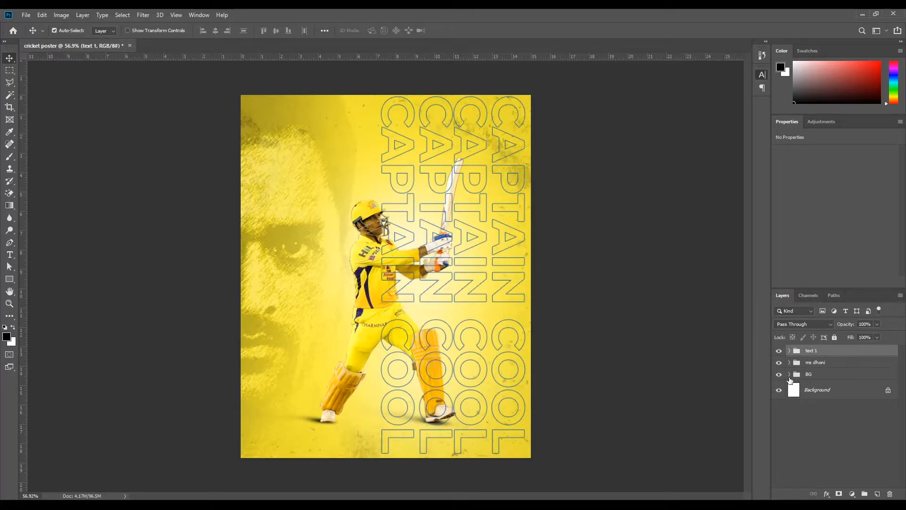
Mask the text 1 group and fade the outlined columns out towards the cricketer with a horizontal black-to-transparent linear gradient.
{"action": "left_click", "coordinate": [838, 493]}
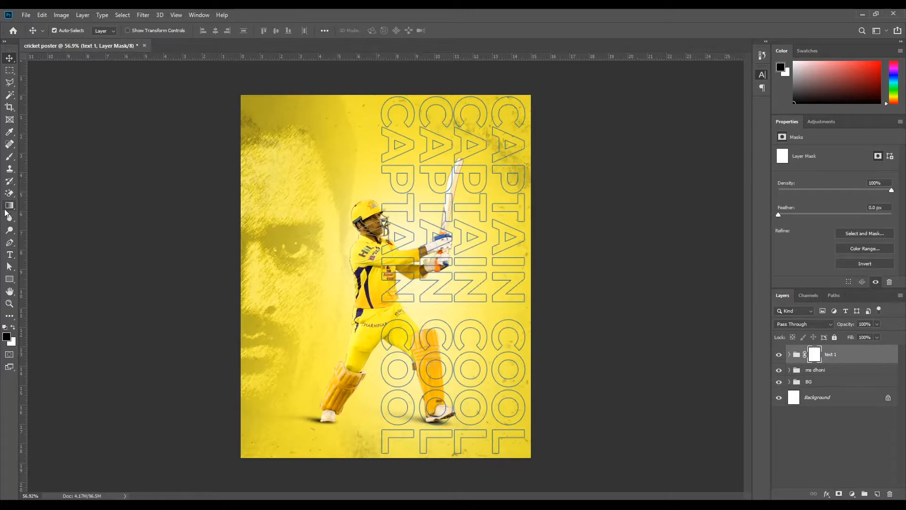
{"action": "key", "text": "g"}
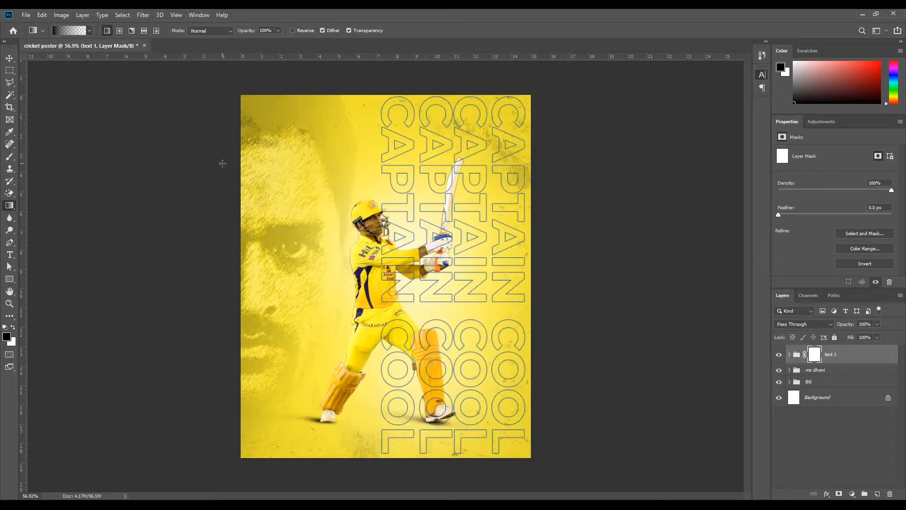
{"action": "left_click_drag", "start_coordinate": [426, 276], "coordinate": [481, 275]}
{"action": "left_click_drag", "start_coordinate": [422, 257], "coordinate": [511, 257]}
{"action": "left_click_drag", "start_coordinate": [448, 266], "coordinate": [506, 268]}
{"action": "key", "text": "ctrl+z"}
{"action": "left_click_drag", "start_coordinate": [441, 268], "coordinate": [511, 269]}
{"action": "key", "text": "ctrl+z"}
{"action": "left_click_drag", "start_coordinate": [298, 270], "coordinate": [555, 269]}
{"action": "left_click_drag", "start_coordinate": [279, 250], "coordinate": [550, 251]}
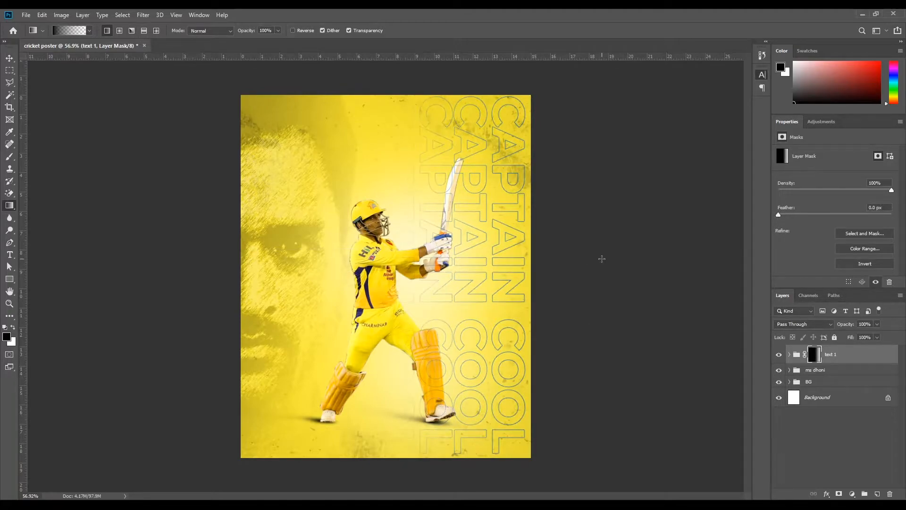
{"action": "left_click_drag", "start_coordinate": [438, 258], "coordinate": [652, 259]}
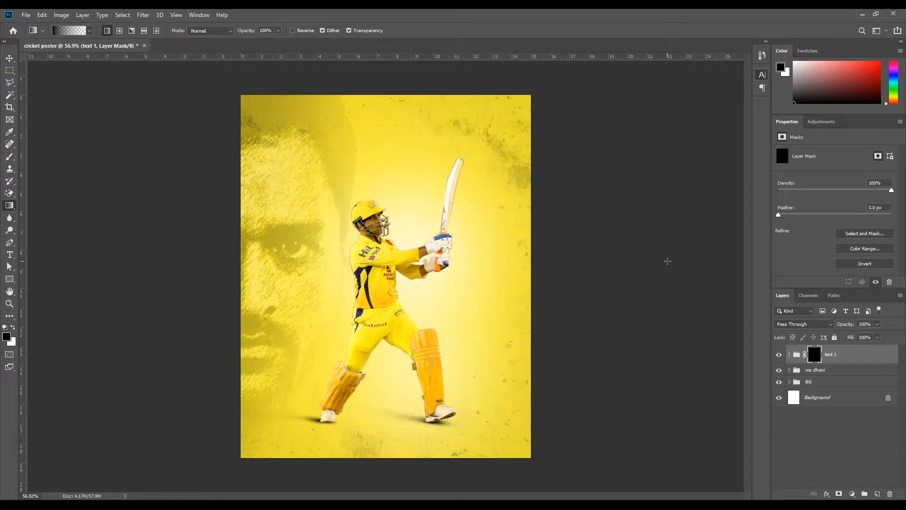
{"action": "key", "text": "ctrl+z"}
{"action": "key", "text": "ctrl+z"}
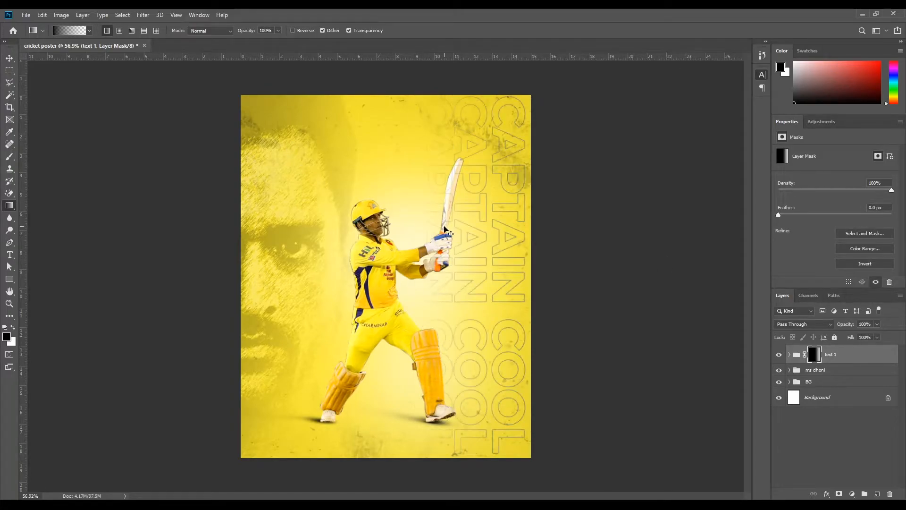
Move the text 1 group beneath the ms dhoni group so the lettering sits behind the cricketer.
{"action": "left_click", "coordinate": [8, 58]}
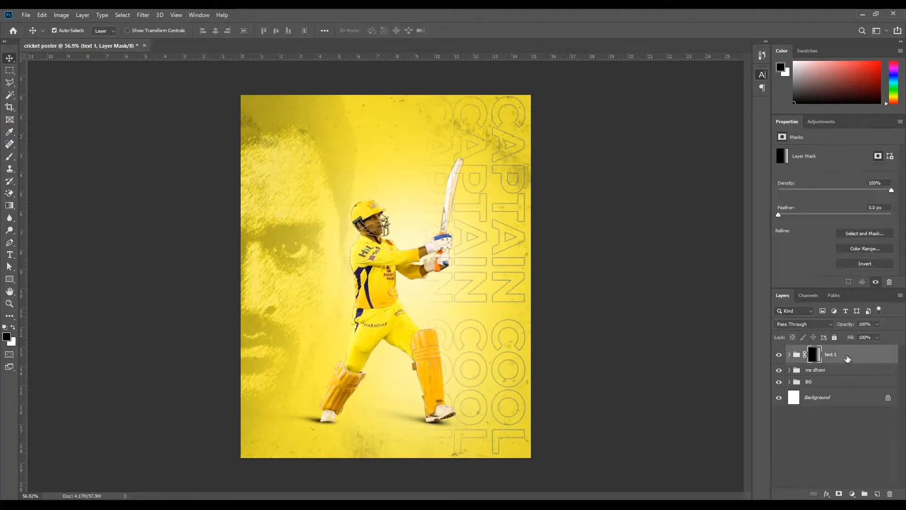
{"action": "left_click_drag", "start_coordinate": [839, 357], "coordinate": [845, 376]}
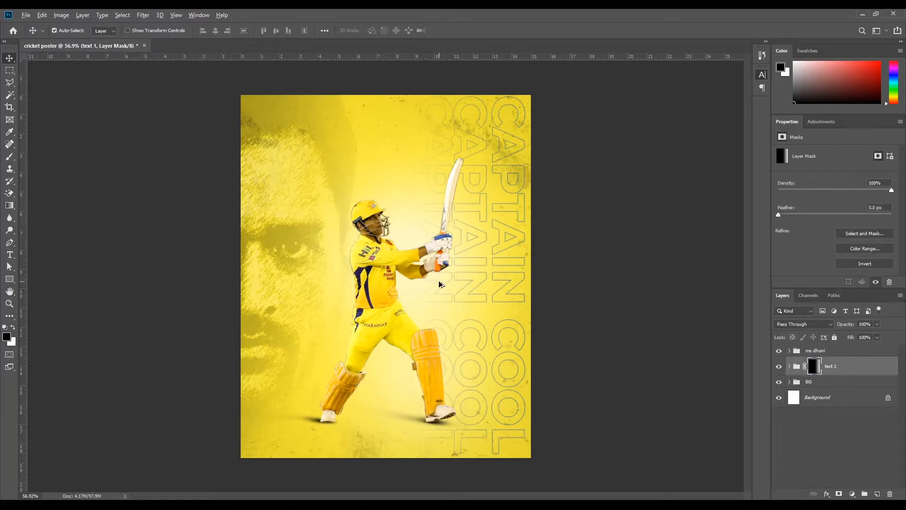
{"action": "scroll", "coordinate": [439, 284], "scroll_direction": "up", "scroll_amount": 6}
{"action": "scroll", "coordinate": [497, 226], "scroll_direction": "down", "scroll_amount": 8}
{"action": "scroll", "coordinate": [513, 273], "scroll_direction": "up", "scroll_amount": 3}
{"action": "scroll", "coordinate": [413, 228], "scroll_direction": "down", "scroll_amount": 2}
{"action": "scroll", "coordinate": [413, 228], "scroll_direction": "up", "scroll_amount": 1}
Compare the background with the grunge texture and Layer 3 glow hidden and shown, leaving both visible and the BG group collapsed.
{"action": "left_click", "coordinate": [789, 381]}
{"action": "scroll", "coordinate": [797, 425], "scroll_direction": "down", "scroll_amount": 1}
{"action": "left_click", "coordinate": [779, 459]}
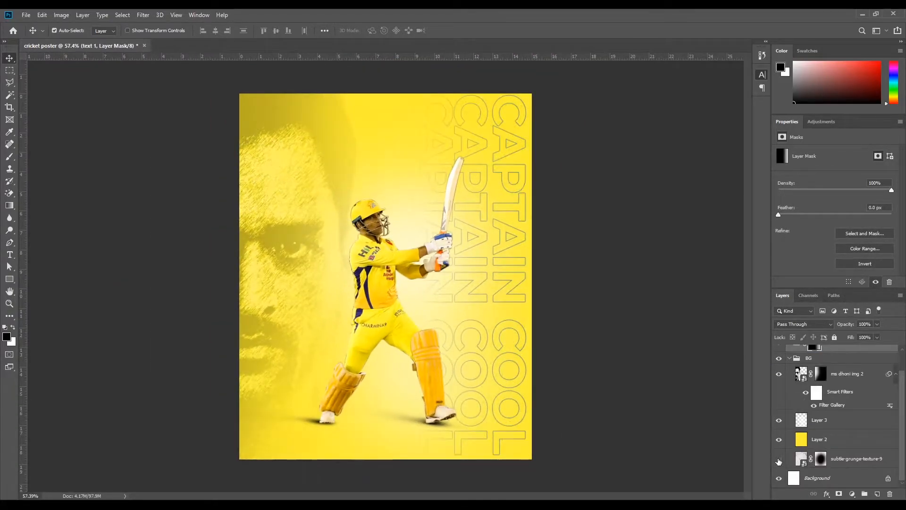
{"action": "left_click", "coordinate": [779, 459]}
{"action": "left_click", "coordinate": [778, 423]}
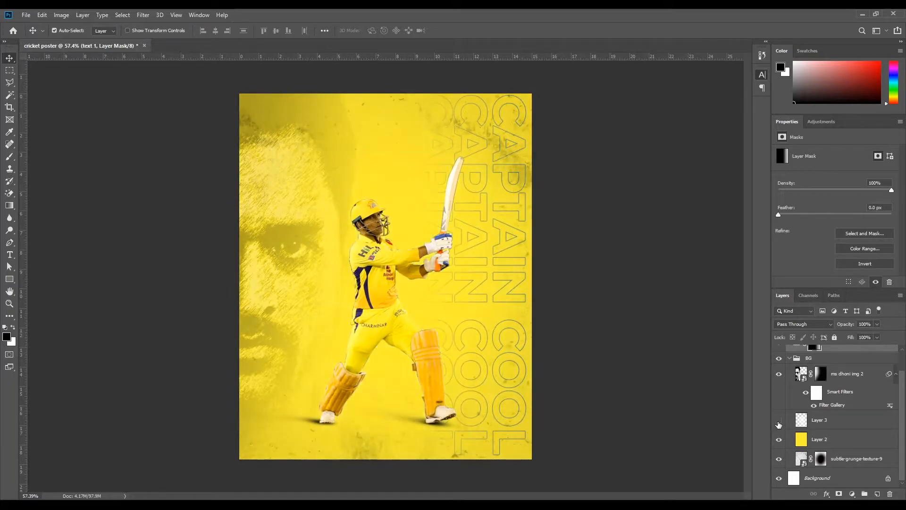
{"action": "left_click", "coordinate": [779, 460]}
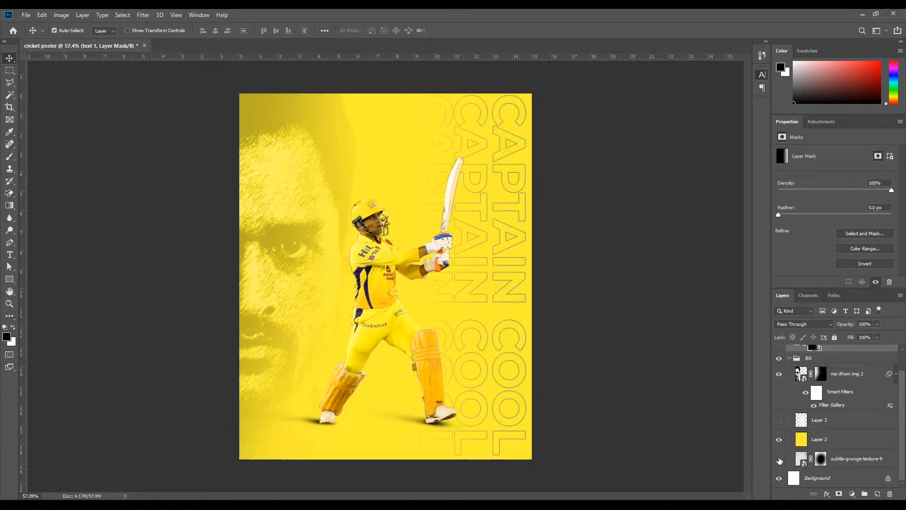
{"action": "left_click", "coordinate": [779, 460]}
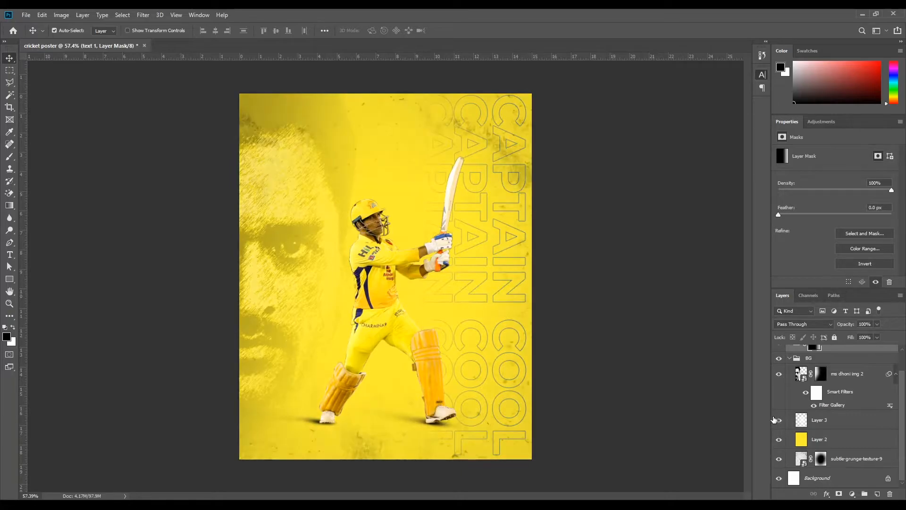
{"action": "left_click", "coordinate": [778, 420]}
{"action": "left_click", "coordinate": [790, 358]}
Place the Chennai Super Kings logo image unnamed.png above the BG group and enlarge it behind the cricketer.
{"action": "left_click", "coordinate": [818, 382]}
{"action": "scroll", "coordinate": [489, 276], "scroll_direction": "down", "scroll_amount": 2}
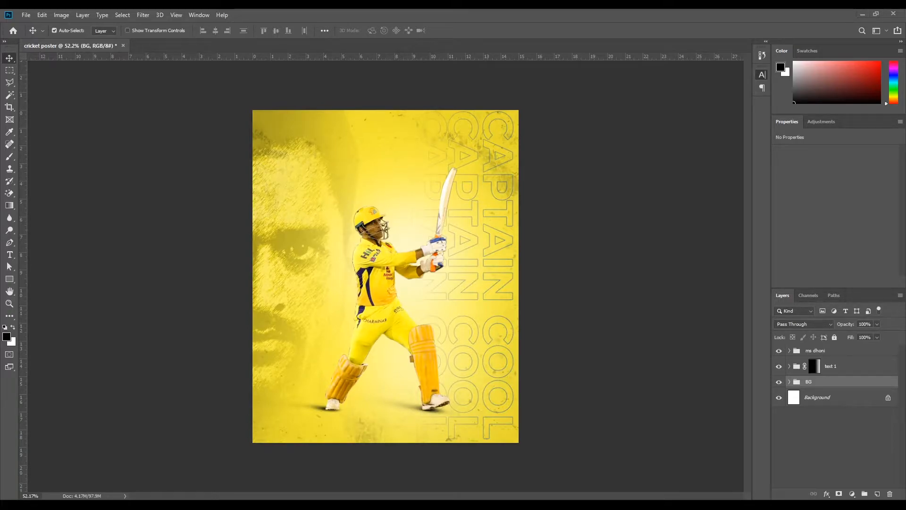
{"action": "left_click_drag", "start_coordinate": [349, 191], "coordinate": [358, 191]}
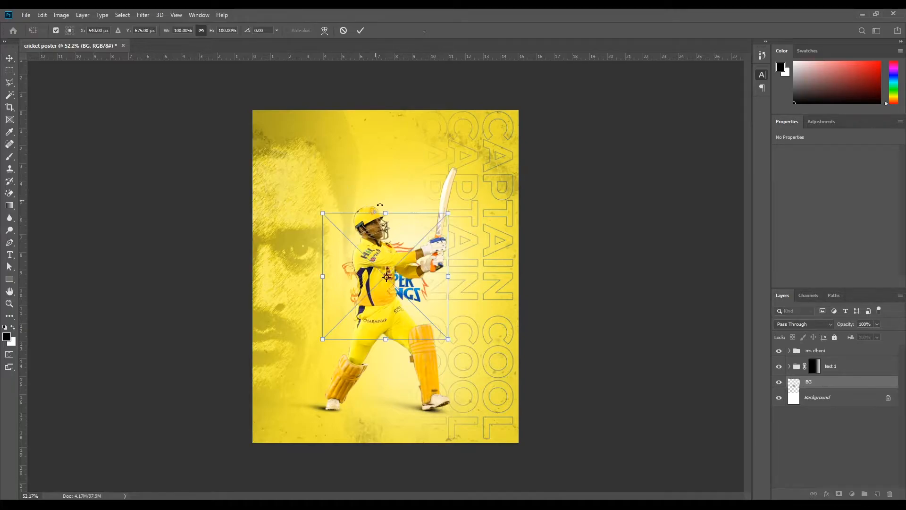
{"action": "left_click_drag", "start_coordinate": [448, 213], "coordinate": [539, 175]}
{"action": "left_click_drag", "start_coordinate": [476, 274], "coordinate": [460, 283]}
{"action": "key", "text": "Return"}
Rename the placed logo layer csk logo and move it to the top of the layer stack.
{"action": "double_click", "coordinate": [814, 385]}
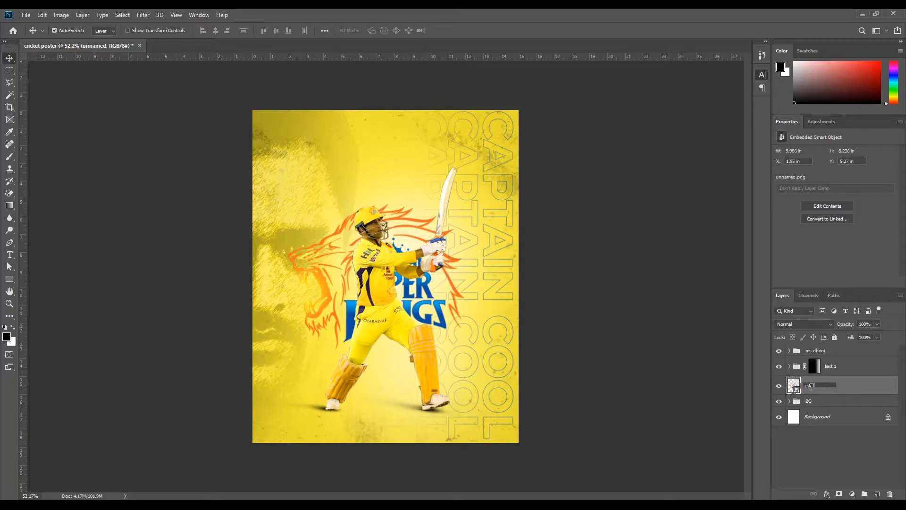
{"action": "type", "text": "csk logo"}
{"action": "key", "text": "Return"}
{"action": "left_click_drag", "start_coordinate": [837, 386], "coordinate": [846, 346]}
Scale the csk logo to about 64% and position it in the poster's upper-left corner.
{"action": "key", "text": "ctrl+t"}
{"action": "left_click_drag", "start_coordinate": [506, 406], "coordinate": [296, 156]}
{"action": "key", "text": "Return"}
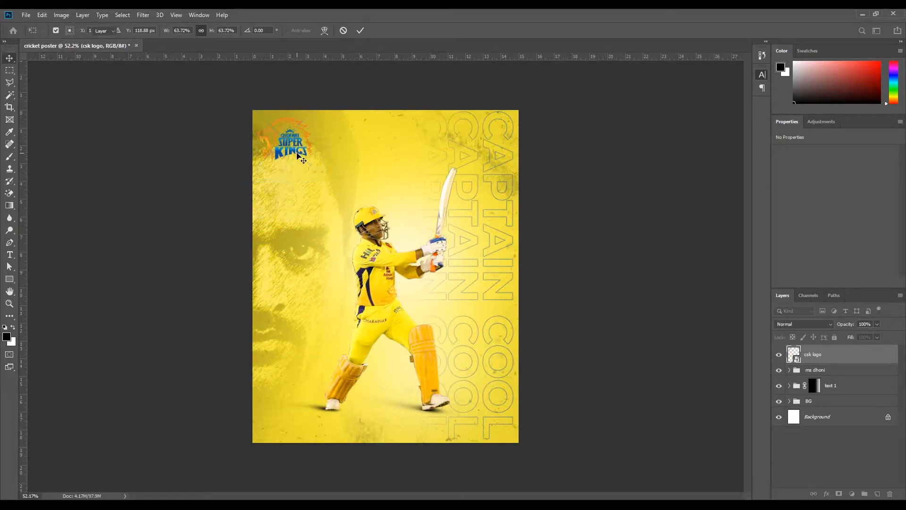
{"action": "left_click", "coordinate": [296, 156]}
{"action": "scroll", "coordinate": [323, 178], "scroll_direction": "up", "scroll_amount": 4}
{"action": "scroll", "coordinate": [323, 178], "scroll_direction": "down", "scroll_amount": 3}
Try to lighten the area around the logo by masking the BG group and brushing black along the poster's upper edge.
{"action": "left_click", "coordinate": [803, 402]}
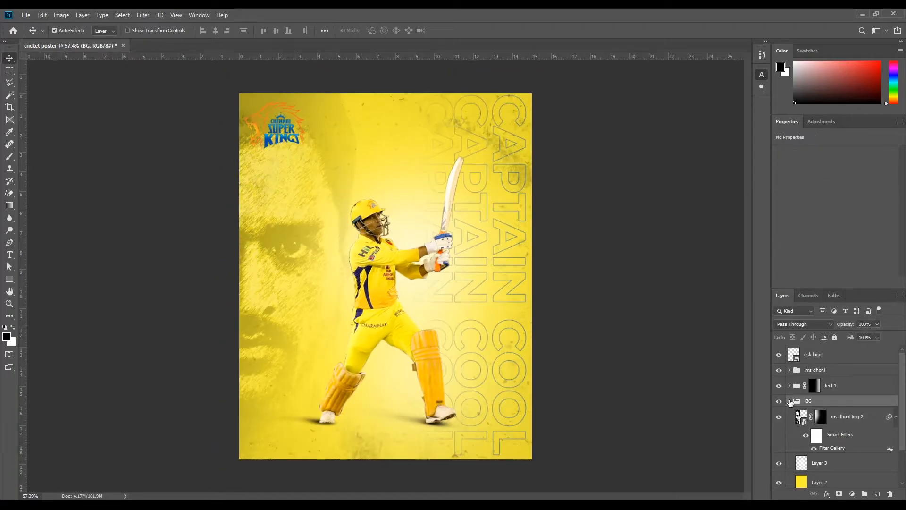
{"action": "left_click", "coordinate": [789, 401]}
{"action": "left_click", "coordinate": [838, 494]}
{"action": "key", "text": "b"}
{"action": "mouse_move", "coordinate": [246, 97]}
{"action": "left_mouse_down"}
{"action": "mouse_move", "coordinate": [309, 90]}
{"action": "mouse_move", "coordinate": [232, 138]}
{"action": "mouse_move", "coordinate": [298, 95]}
{"action": "left_mouse_up"}
{"action": "key", "text": "0"}
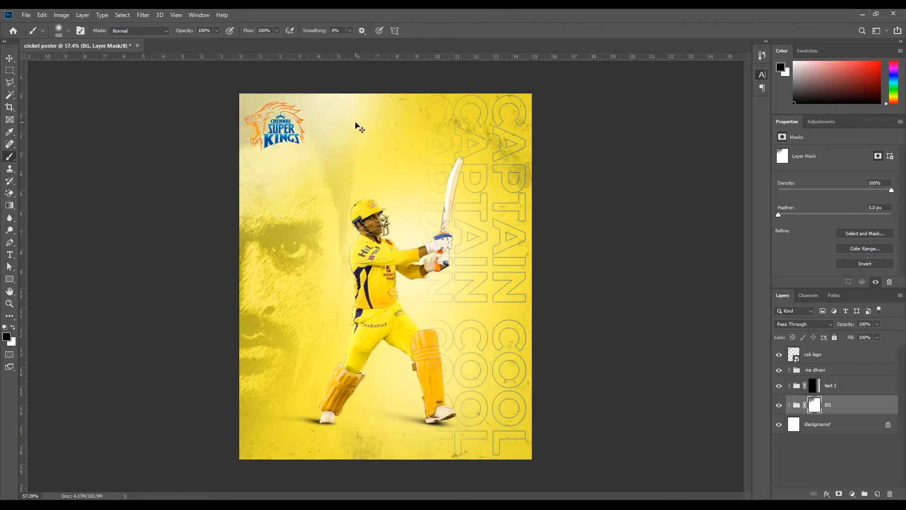
{"action": "key", "text": "ctrl+z"}
{"action": "key", "text": "ctrl+z"}
Create a layer named white patch above ms dhoni img 2 inside the BG group.
{"action": "left_click", "coordinate": [790, 400]}
{"action": "double_click", "coordinate": [830, 417]}
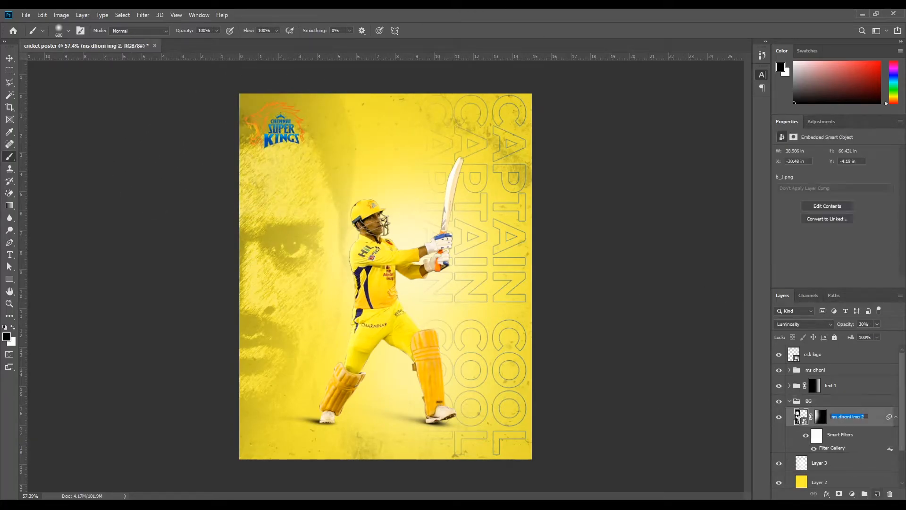
{"action": "key", "text": "ctrl+shift+alt+n"}
{"action": "double_click", "coordinate": [821, 416]}
{"action": "type", "text": "white patch"}
{"action": "key", "text": "Return"}
Paint a soft white spot behind the logo on the white patch layer with a smaller brush.
{"action": "key", "text": "x"}
{"action": "key", "text": "bracketleft"}
{"action": "key", "text": "bracketleft"}
{"action": "key", "text": "bracketleft"}
{"action": "left_click_drag", "start_coordinate": [270, 116], "coordinate": [251, 140]}
Enlarge the white patch to about 182% so its glow spreads from the poster's upper-left corner over the portrait.
{"action": "key", "text": "ctrl+t"}
{"action": "left_click_drag", "start_coordinate": [377, 202], "coordinate": [425, 245]}
{"action": "left_click_drag", "start_coordinate": [359, 188], "coordinate": [328, 160]}
{"action": "left_click_drag", "start_coordinate": [397, 217], "coordinate": [436, 257]}
{"action": "left_click_drag", "start_coordinate": [359, 189], "coordinate": [362, 193]}
{"action": "left_click", "coordinate": [453, 31]}
{"action": "left_click", "coordinate": [621, 211]}
{"action": "scroll", "coordinate": [249, 152], "scroll_direction": "up", "scroll_amount": 6}
{"action": "scroll", "coordinate": [283, 139], "scroll_direction": "down", "scroll_amount": 7}
{"action": "left_click", "coordinate": [813, 467]}
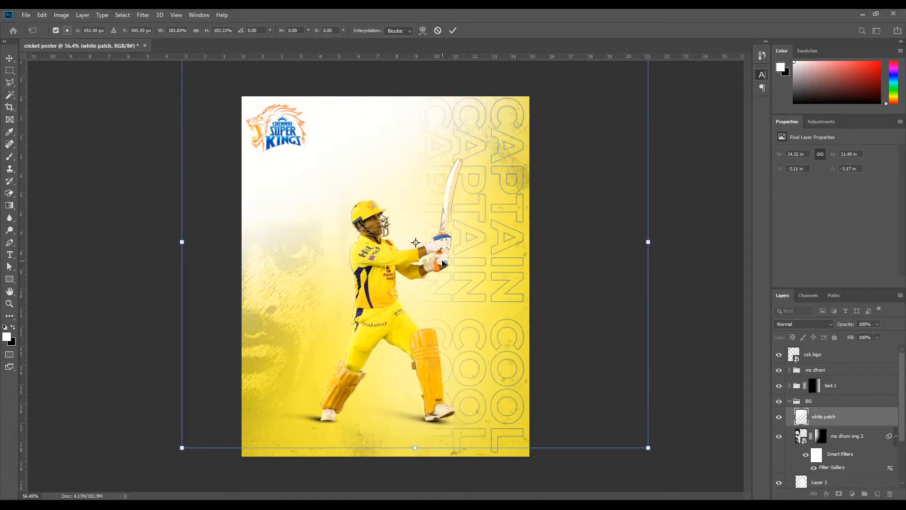
Try the Soft Light blend mode on the white patch layer.
{"action": "left_click", "coordinate": [823, 416]}
{"action": "left_click", "coordinate": [823, 324]}
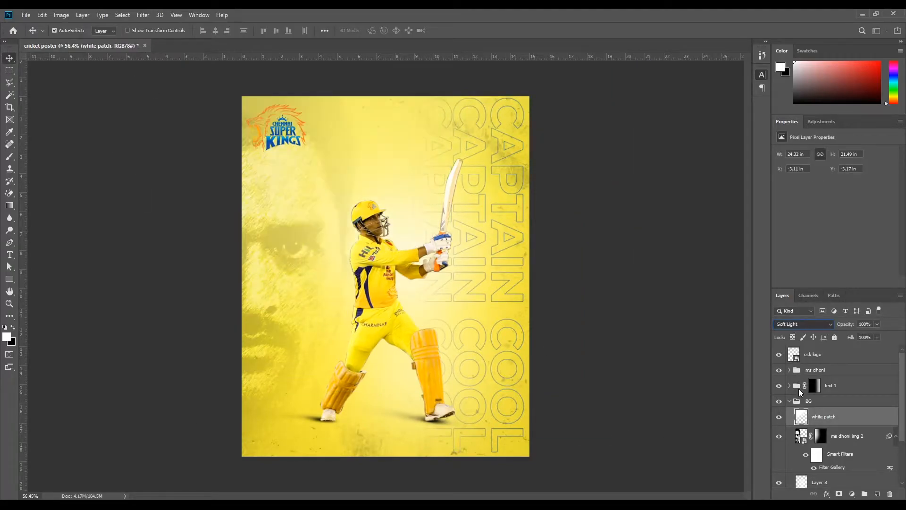
{"action": "left_click", "coordinate": [786, 271]}
{"action": "left_click", "coordinate": [833, 438]}
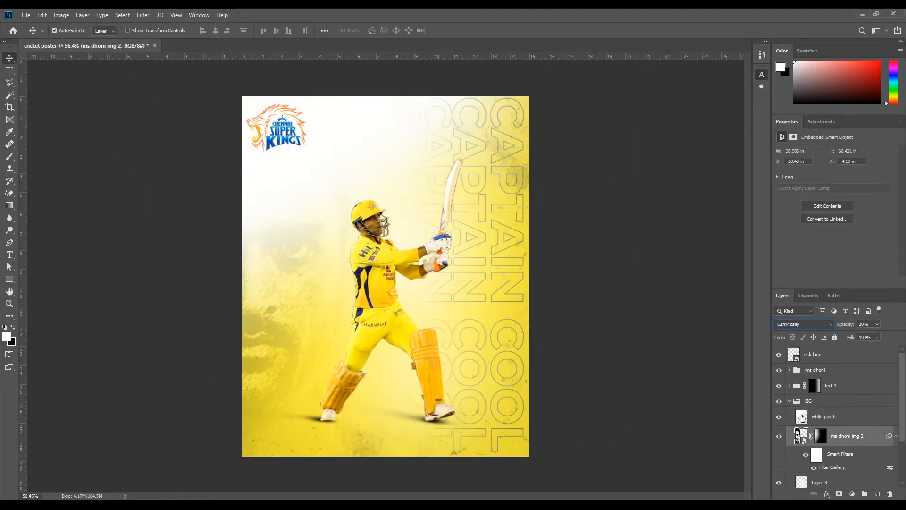
{"action": "key", "text": "ctrl+t"}
{"action": "scroll", "coordinate": [467, 207], "scroll_direction": "down", "scroll_amount": 4}
{"action": "key", "text": "Escape"}
Move the white patch up and left to about X -5.82 in, Y -5.47 in, centring its glow behind the logo.
{"action": "left_click", "coordinate": [831, 417]}
{"action": "key", "text": "ctrl+t"}
{"action": "left_click_drag", "start_coordinate": [410, 202], "coordinate": [380, 172]}
{"action": "key", "text": "Return"}
{"action": "scroll", "coordinate": [357, 215], "scroll_direction": "up", "scroll_amount": 3}
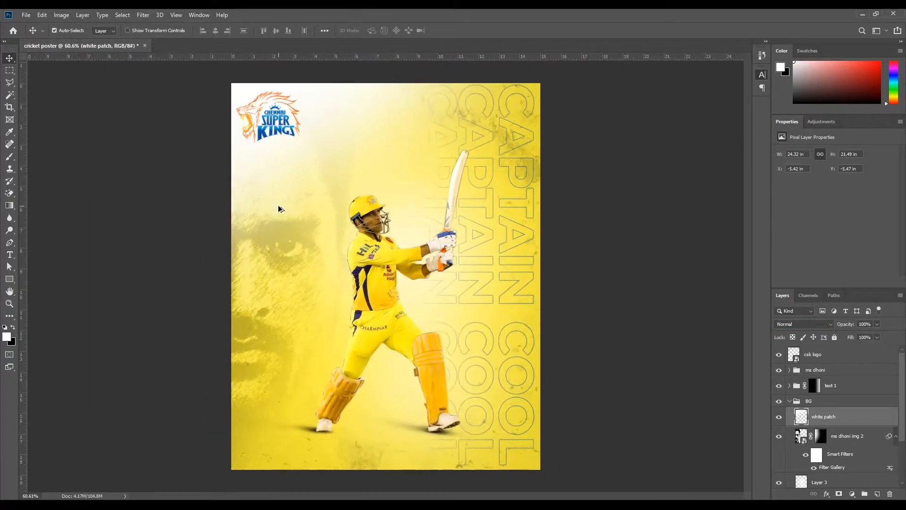
{"action": "scroll", "coordinate": [279, 206], "scroll_direction": "down", "scroll_amount": 2}
{"action": "scroll", "coordinate": [312, 219], "scroll_direction": "up", "scroll_amount": 1}
{"action": "key", "text": "Return"}
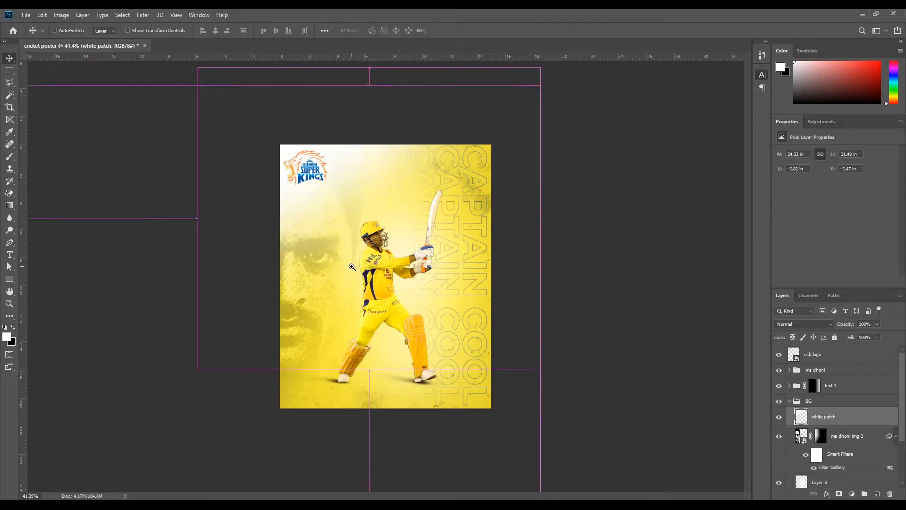
{"action": "key", "text": "ctrl+plus"}
Collapse the BG group, compare blend modes on the text 1 group and set it to Divide.
{"action": "left_click", "coordinate": [829, 385]}
{"action": "left_click", "coordinate": [808, 400]}
{"action": "left_click", "coordinate": [789, 401]}
{"action": "left_click", "coordinate": [814, 386]}
{"action": "left_click", "coordinate": [798, 323]}
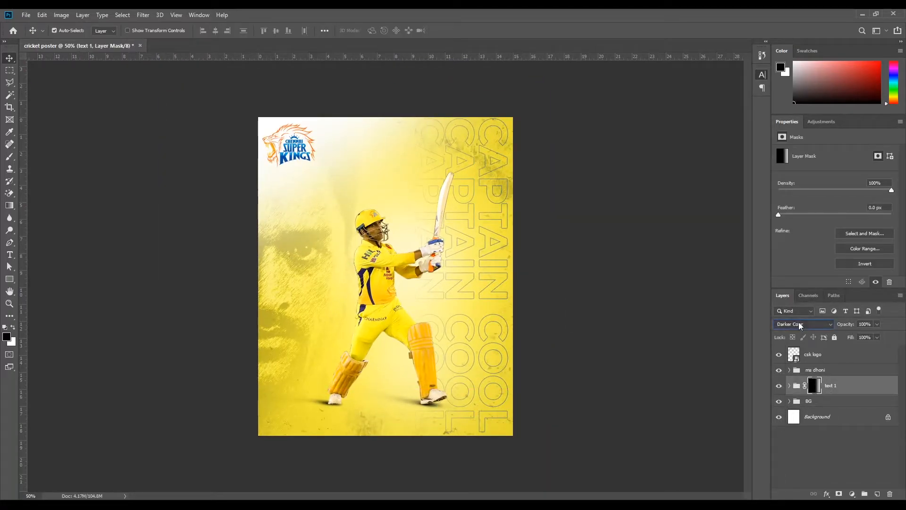
{"action": "scroll", "coordinate": [791, 326], "scroll_direction": "down", "scroll_amount": 10}
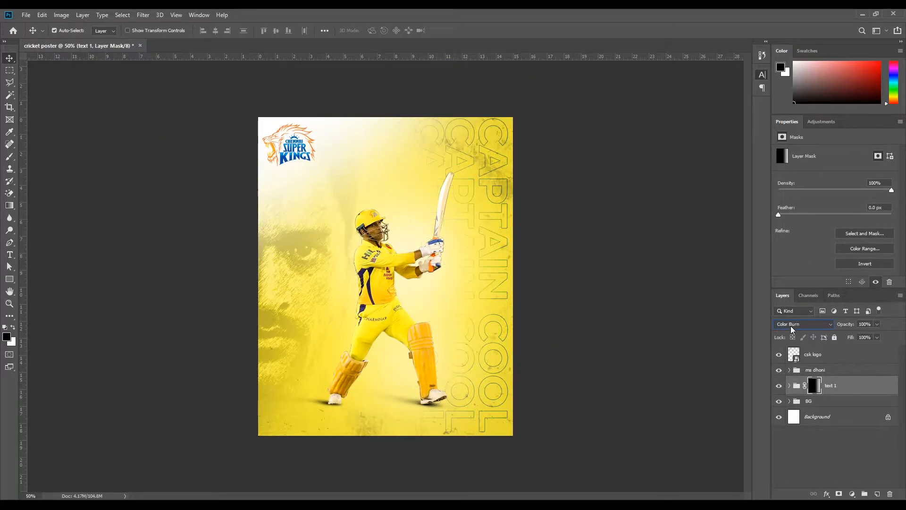
{"action": "scroll", "coordinate": [791, 326], "scroll_direction": "down", "scroll_amount": 8}
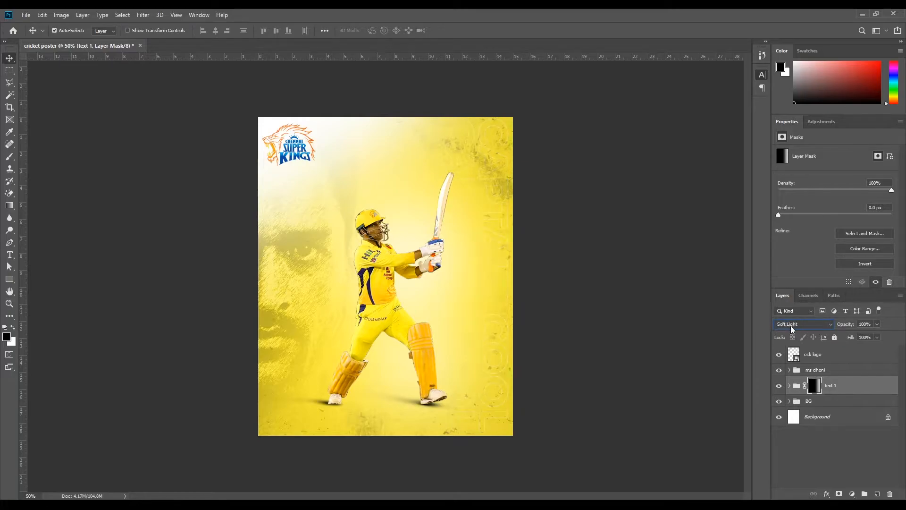
{"action": "scroll", "coordinate": [791, 325], "scroll_direction": "down", "scroll_amount": 3}
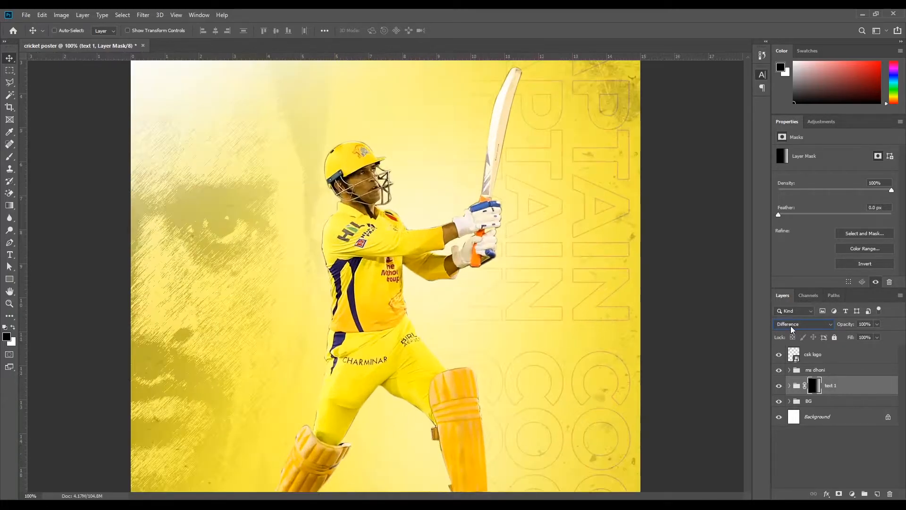
{"action": "scroll", "coordinate": [791, 326], "scroll_direction": "down", "scroll_amount": 2}
{"action": "scroll", "coordinate": [504, 280], "scroll_direction": "up", "scroll_amount": 4}
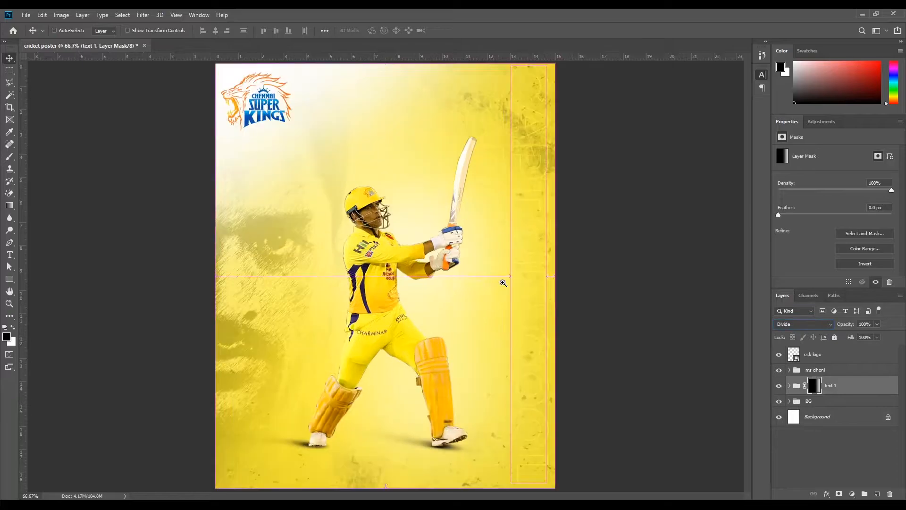
{"action": "scroll", "coordinate": [564, 256], "scroll_direction": "down", "scroll_amount": 2}
Refill the text 1 mask with white and fade the columns beside the cricketer with a short horizontal black-to-transparent gradient.
{"action": "left_click", "coordinate": [10, 206]}
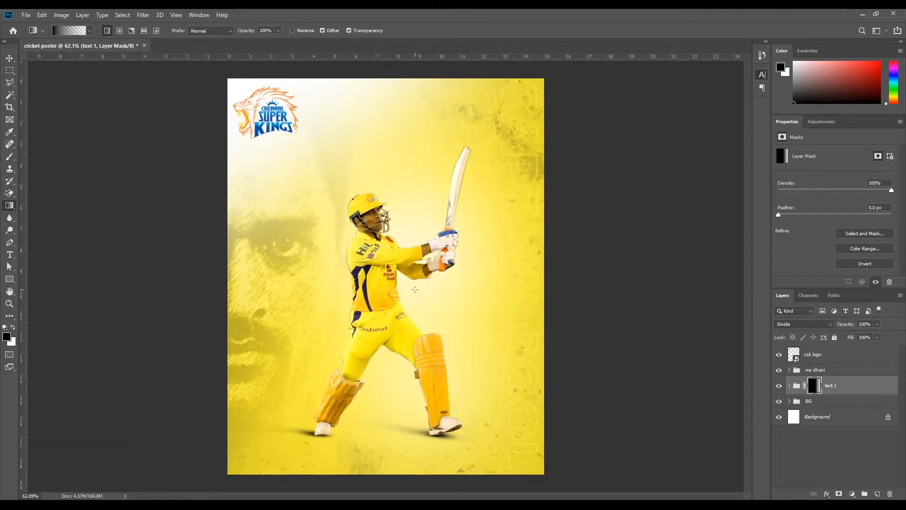
{"action": "key", "text": "ctrl+BackSpace"}
{"action": "mouse_move", "coordinate": [427, 277]}
{"action": "left_mouse_down"}
{"action": "mouse_move", "coordinate": [480, 277]}
{"action": "mouse_move", "coordinate": [484, 286]}
{"action": "left_mouse_up"}
{"action": "scroll", "coordinate": [387, 278], "scroll_direction": "down", "scroll_amount": 2}
{"action": "scroll", "coordinate": [387, 279], "scroll_direction": "up", "scroll_amount": 1}
Select all four Captain Cool text layers in the text 1 group, shift them slightly right and deselect them.
{"action": "left_click", "coordinate": [789, 386]}
{"action": "left_click", "coordinate": [827, 405]}
{"action": "scroll", "coordinate": [829, 425], "scroll_direction": "down", "scroll_amount": 3}
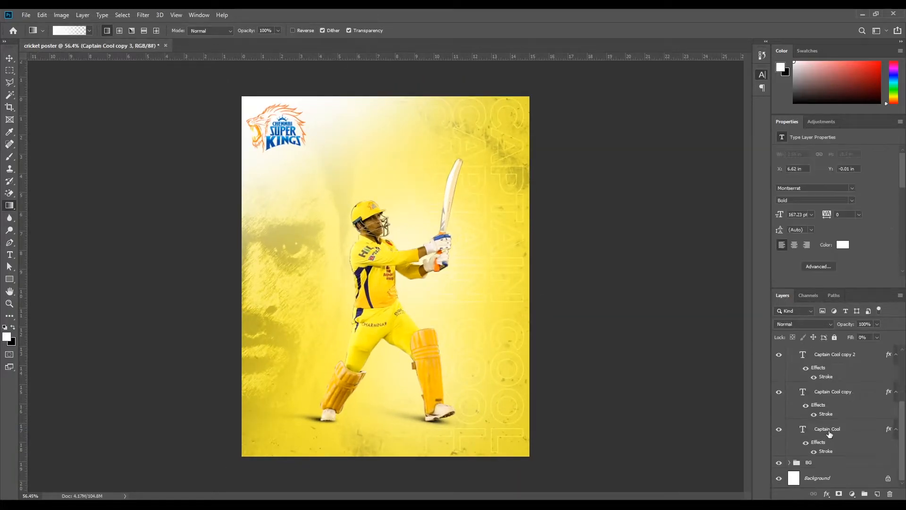
{"action": "left_click", "coordinate": [829, 434], "text": "shift"}
{"action": "key", "text": "ctrl+t"}
{"action": "left_click_drag", "start_coordinate": [512, 207], "coordinate": [527, 207]}
{"action": "key", "text": "Return"}
{"action": "scroll", "coordinate": [506, 217], "scroll_direction": "up", "scroll_amount": 3}
{"action": "scroll", "coordinate": [506, 217], "scroll_direction": "down", "scroll_amount": 3}
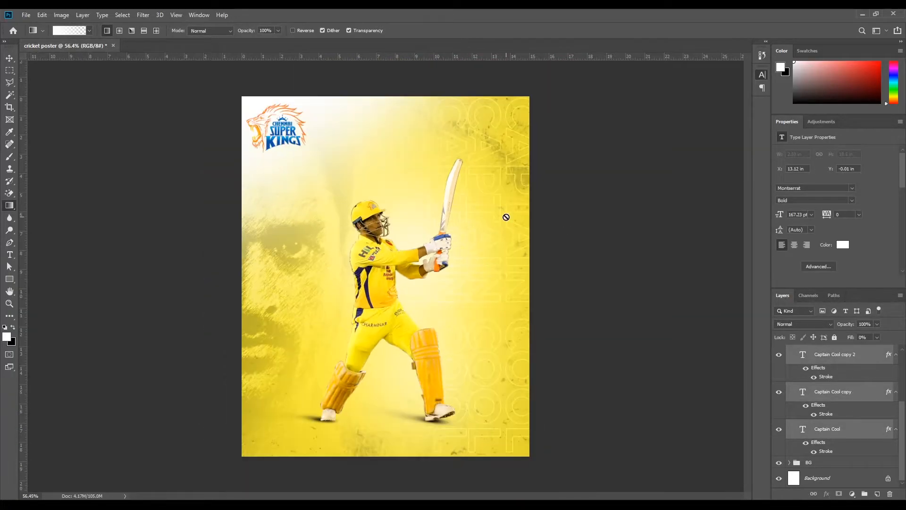
{"action": "key", "text": "v"}
{"action": "left_click", "coordinate": [217, 192]}
{"action": "scroll", "coordinate": [217, 192], "scroll_direction": "up", "scroll_amount": 2}
{"action": "scroll", "coordinate": [217, 192], "scroll_direction": "down", "scroll_amount": 3}
{"action": "scroll", "coordinate": [361, 350], "scroll_direction": "up", "scroll_amount": 4}
{"action": "scroll", "coordinate": [361, 350], "scroll_direction": "down", "scroll_amount": 3}
{"action": "key", "text": "ctrl+plus"}
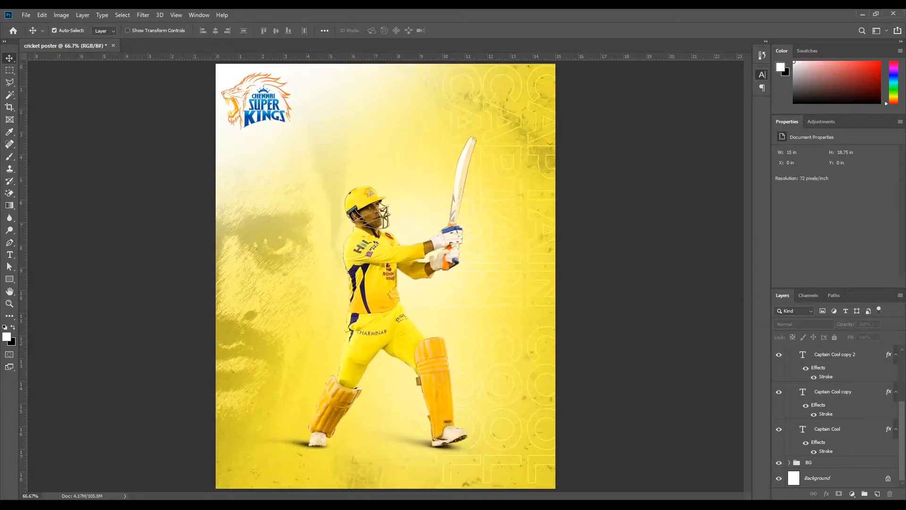
Collapse the text 1 group and create a new group named text at the top of the layer stack.
{"action": "scroll", "coordinate": [798, 392], "scroll_direction": "up", "scroll_amount": 3}
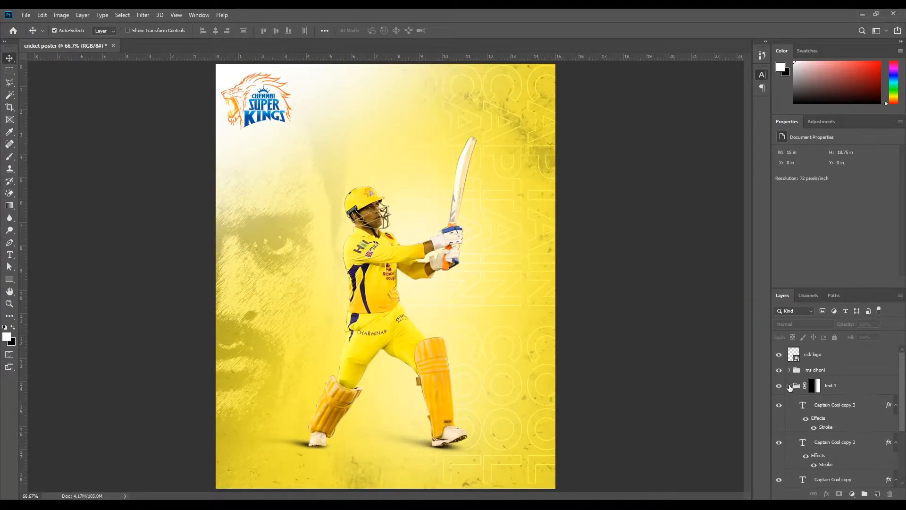
{"action": "left_click", "coordinate": [789, 384]}
{"action": "left_click", "coordinate": [864, 493]}
{"action": "double_click", "coordinate": [817, 352]}
{"action": "type", "text": "text"}
{"action": "key", "text": "Return"}
Add the text "Captain Cool" in white Montserrat Bold over the faded portrait.
{"action": "key", "text": "t"}
{"action": "left_click", "coordinate": [283, 257]}
{"action": "type", "text": "Captain Cool"}
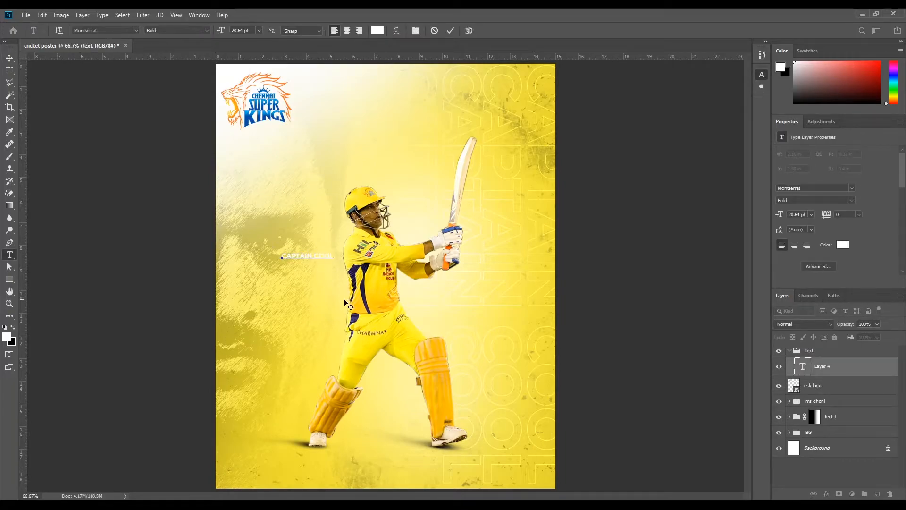
{"action": "left_click", "coordinate": [451, 31]}
Rotate the Captain Cool text by -90°, enlarge it to about 94.73 pt and position it vertically beside the cricketer.
{"action": "key", "text": "ctrl+t"}
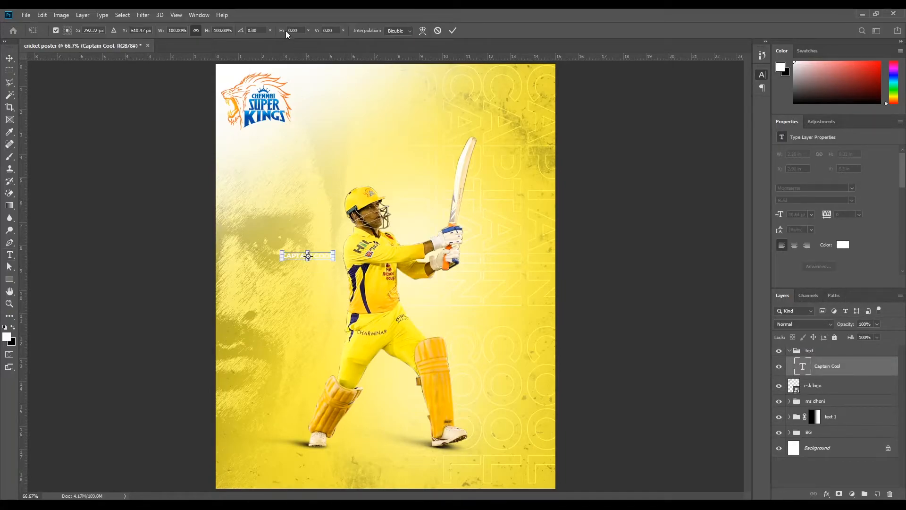
{"action": "type", "text": "-90"}
{"action": "key", "text": "Return"}
{"action": "key", "text": "Return"}
{"action": "key", "text": "ctrl+t"}
{"action": "left_click_drag", "start_coordinate": [312, 229], "coordinate": [381, 143]}
{"action": "left_click_drag", "start_coordinate": [312, 192], "coordinate": [311, 225]}
Duplicate the solid Captain Cool text and change the copy to "MS Dhoni".
{"action": "key", "text": "t"}
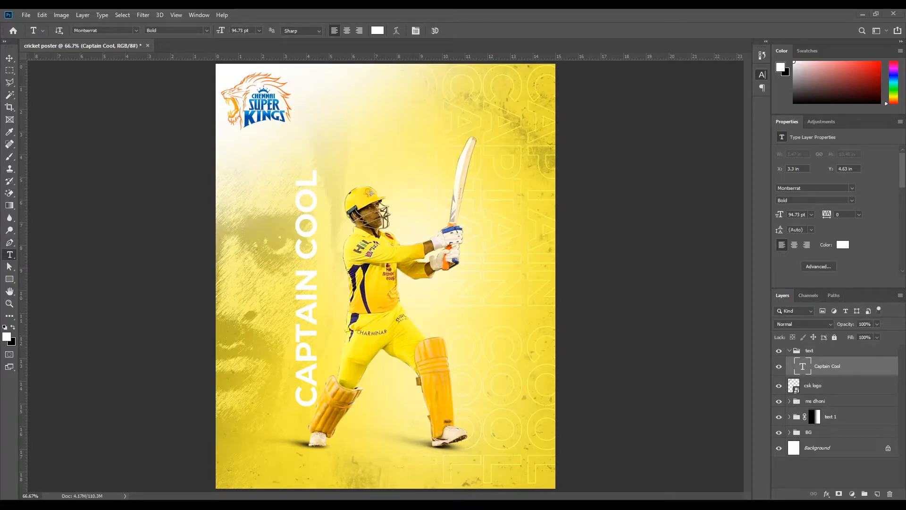
{"action": "key", "text": "ctrl+j"}
{"action": "double_click", "coordinate": [804, 368]}
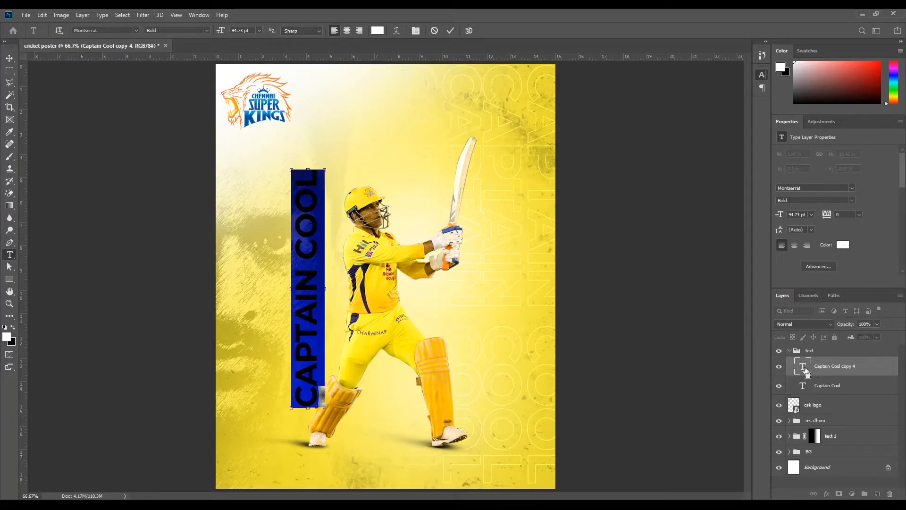
{"action": "type", "text": "MS Dhoni"}
{"action": "left_click", "coordinate": [451, 31]}
Move the MS Dhoni text to the left of Captain Cool and scale it down to about 69.74 pt, aligning their lower ends.
{"action": "key", "text": "ctrl+t"}
{"action": "left_click_drag", "start_coordinate": [309, 291], "coordinate": [280, 290]}
{"action": "left_click_drag", "start_coordinate": [279, 244], "coordinate": [280, 287]}
{"action": "key", "text": "Return"}
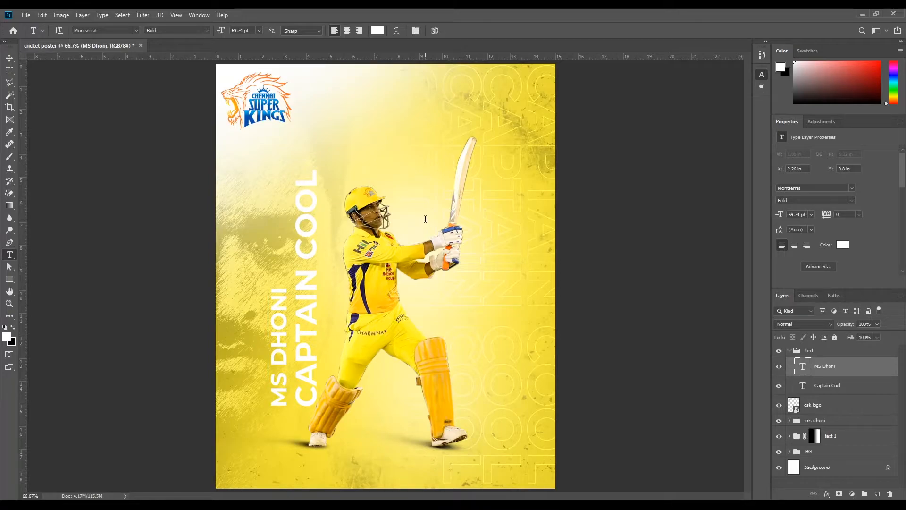
Nudge the MS Dhoni text upward to about Y 9.69 in.
{"action": "key", "text": "v"}
{"action": "key", "text": "Up"}
{"action": "key", "text": "Up"}
{"action": "key", "text": "Up"}
{"action": "key", "text": "Up"}
{"action": "key", "text": "Up"}
{"action": "key", "text": "Up"}
{"action": "key", "text": "Up"}
{"action": "key", "text": "Up"}
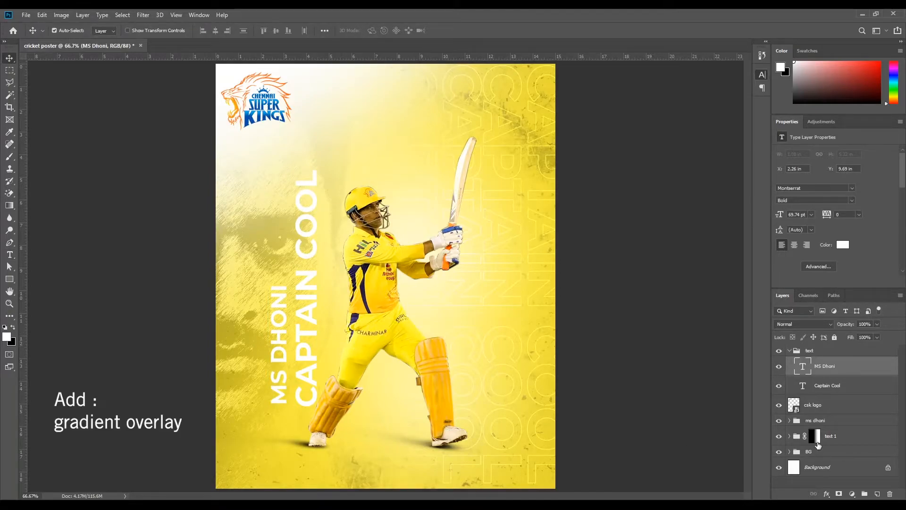
Apply a dark-to-light blue gradient overlay, sampled from the Chennai Super Kings logo, to the Captain Cool and MS Dhoni texts.
{"action": "left_click", "coordinate": [824, 386]}
{"action": "left_click", "coordinate": [10, 206]}
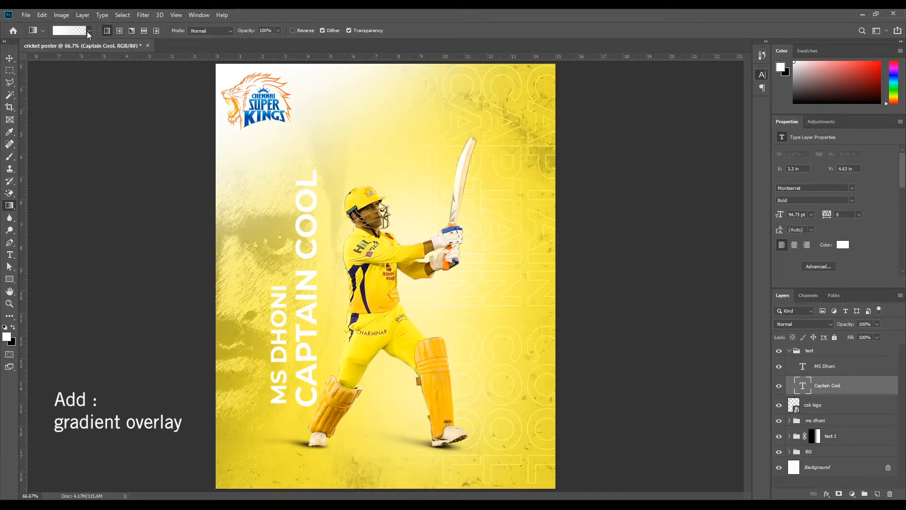
{"action": "left_click", "coordinate": [87, 31]}
{"action": "left_click", "coordinate": [23, 49]}
{"action": "left_click", "coordinate": [10, 58]}
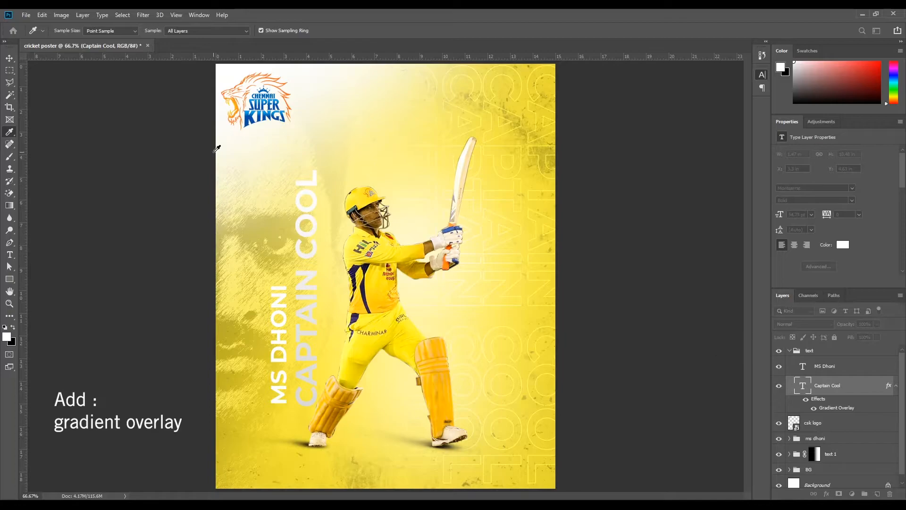
{"action": "left_click", "coordinate": [253, 123]}
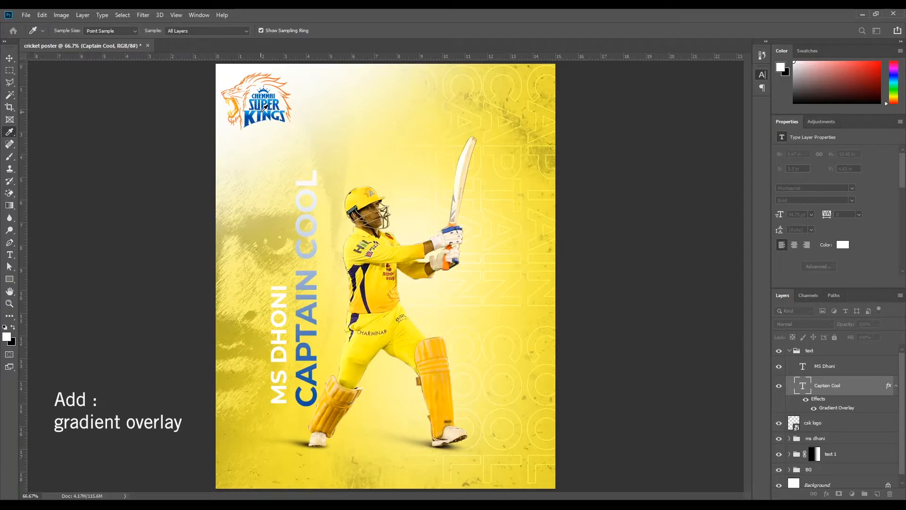
{"action": "scroll", "coordinate": [263, 105], "scroll_direction": "up", "scroll_amount": 5}
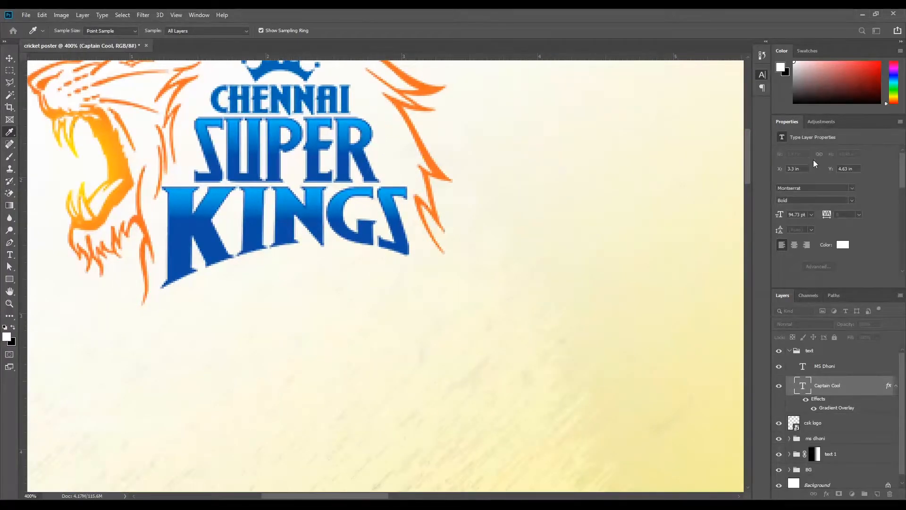
{"action": "left_click", "coordinate": [876, 301]}
{"action": "left_click", "coordinate": [849, 288]}
{"action": "scroll", "coordinate": [324, 204], "scroll_direction": "down", "scroll_amount": 6}
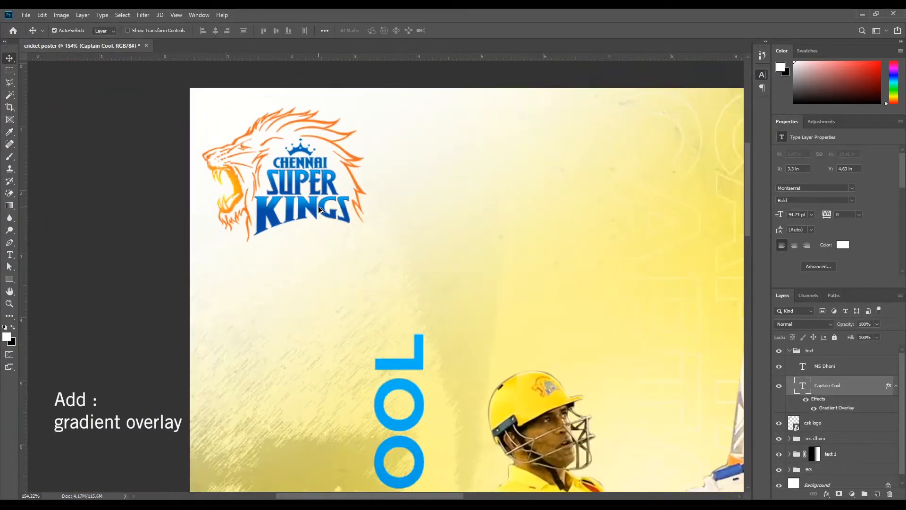
{"action": "scroll", "coordinate": [312, 288], "scroll_direction": "up", "scroll_amount": 2}
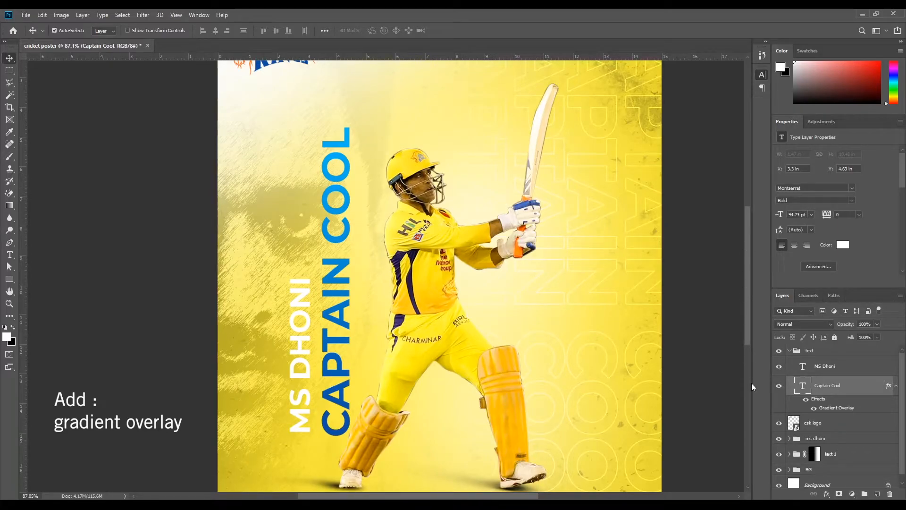
{"action": "left_click", "coordinate": [857, 368]}
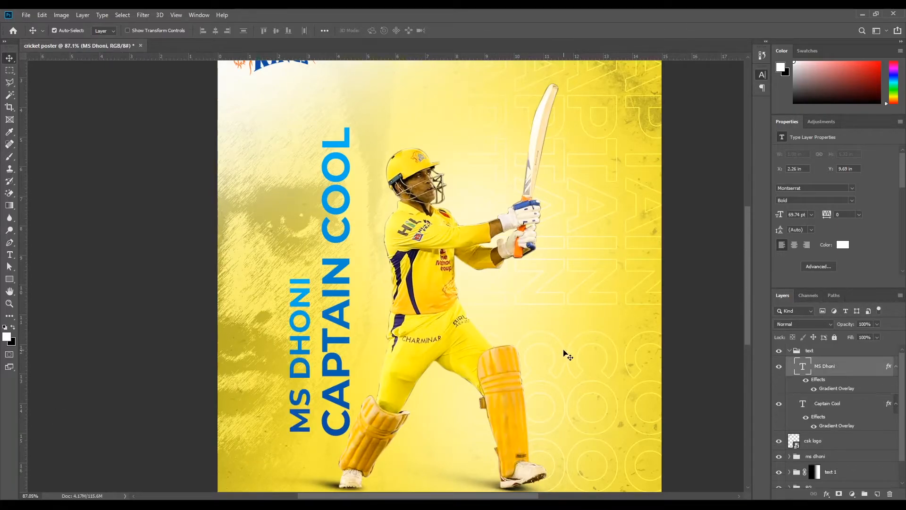
Adjust the Captain Cool gradient overlay's angle, trying 0° and -90° before settling on a freehand slant across the letters.
{"action": "left_click", "coordinate": [833, 405]}
{"action": "double_click", "coordinate": [822, 423]}
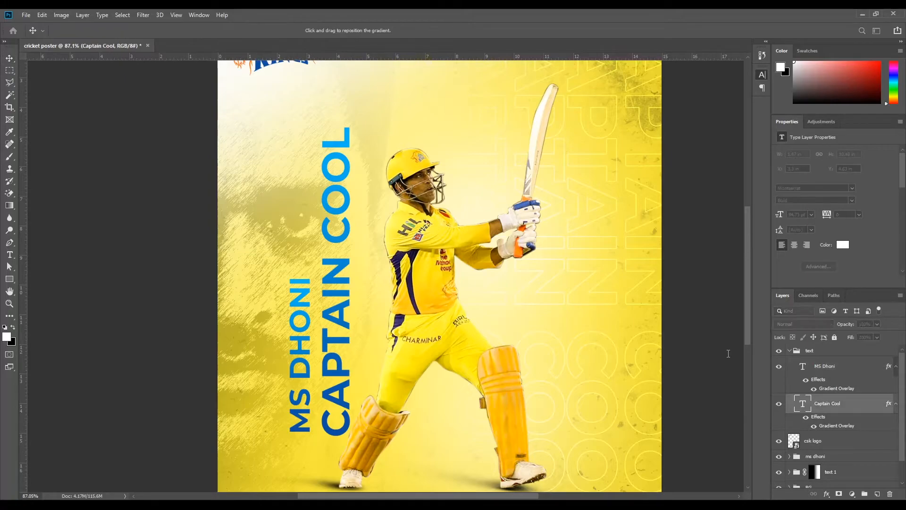
{"action": "type", "text": "0"}
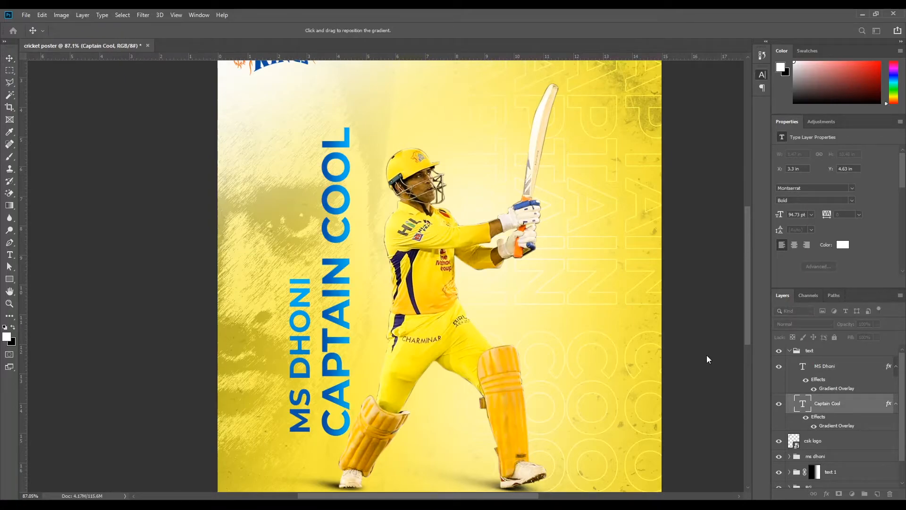
{"action": "type", "text": "-90"}
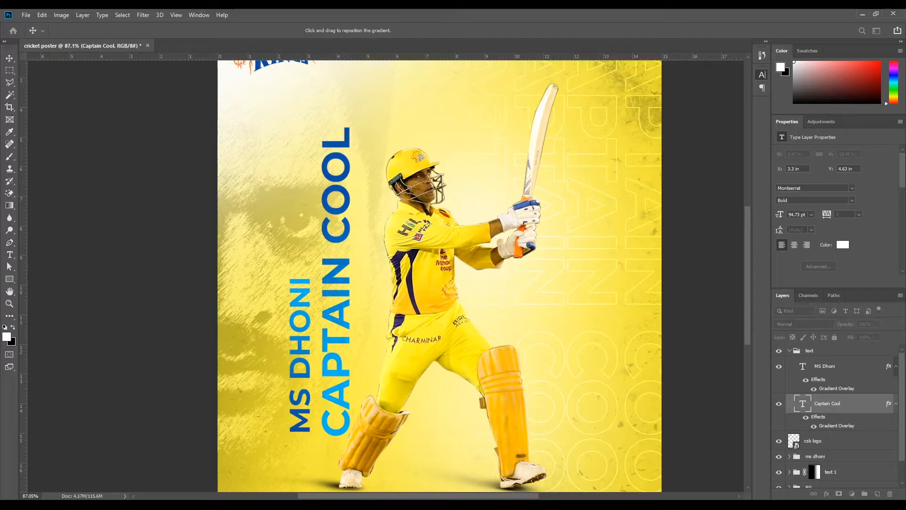
{"action": "left_click", "coordinate": [709, 353]}
{"action": "key", "text": "Down"}
{"action": "left_click_drag", "start_coordinate": [690, 353], "coordinate": [697, 350]}
{"action": "key", "text": "Return"}
{"action": "key", "text": "ctrl+0"}
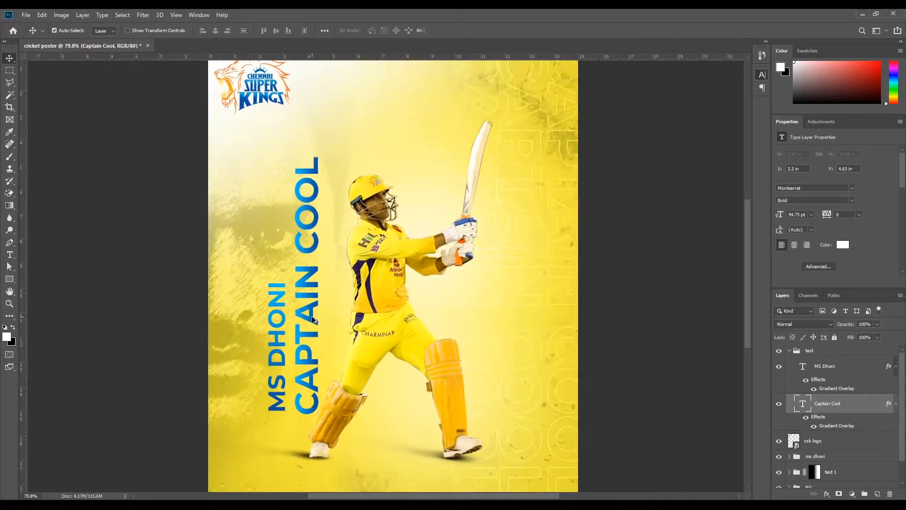
Refine the Captain Cool text's blue gradient overlay and copy it to the MS Dhoni text.
{"action": "scroll", "coordinate": [311, 316], "scroll_direction": "up", "scroll_amount": 1}
{"action": "key", "text": "i"}
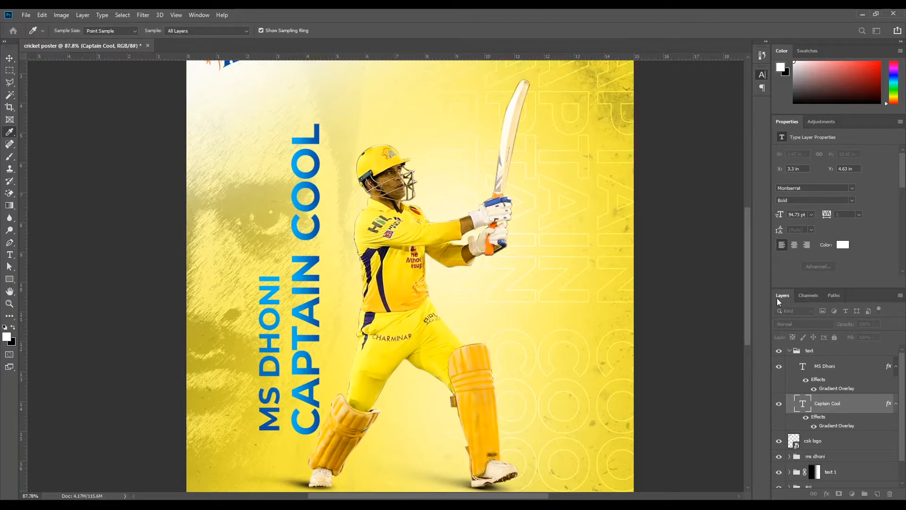
{"action": "key", "text": "v"}
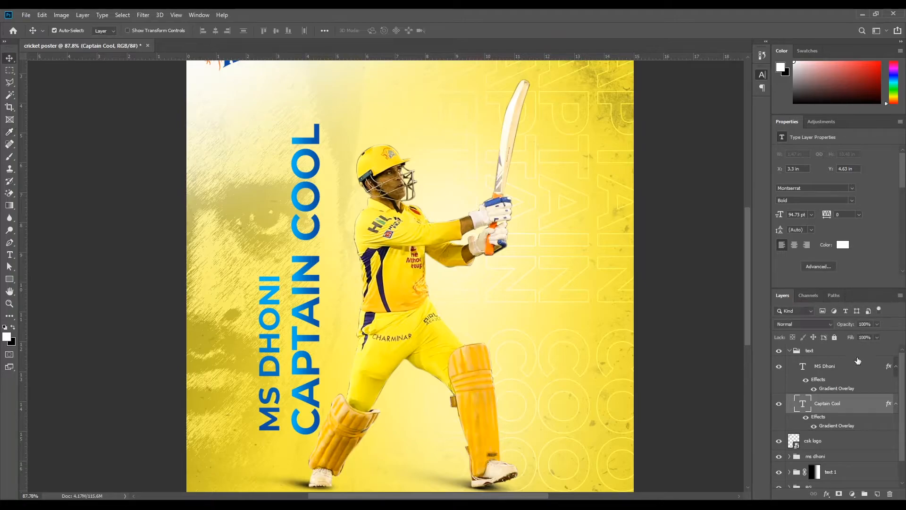
{"action": "scroll", "coordinate": [419, 257], "scroll_direction": "down", "scroll_amount": 6}
{"action": "scroll", "coordinate": [327, 285], "scroll_direction": "up", "scroll_amount": 4}
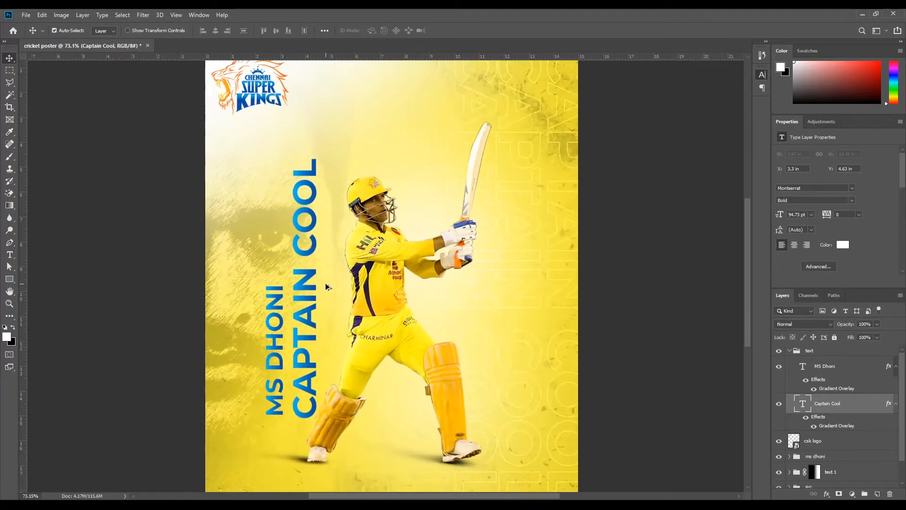
{"action": "scroll", "coordinate": [326, 283], "scroll_direction": "down", "scroll_amount": 4}
{"action": "scroll", "coordinate": [316, 271], "scroll_direction": "up", "scroll_amount": 3}
{"action": "scroll", "coordinate": [306, 261], "scroll_direction": "down", "scroll_amount": 3}
{"action": "scroll", "coordinate": [292, 284], "scroll_direction": "up", "scroll_amount": 1}
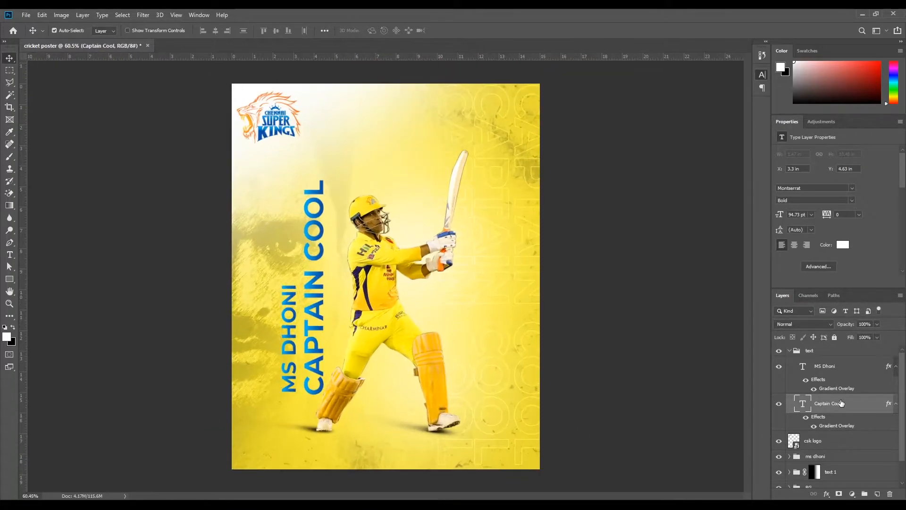
Group the MS Dhoni and Captain Cool text layers and name the group "1".
{"action": "left_click", "coordinate": [832, 366], "text": "shift"}
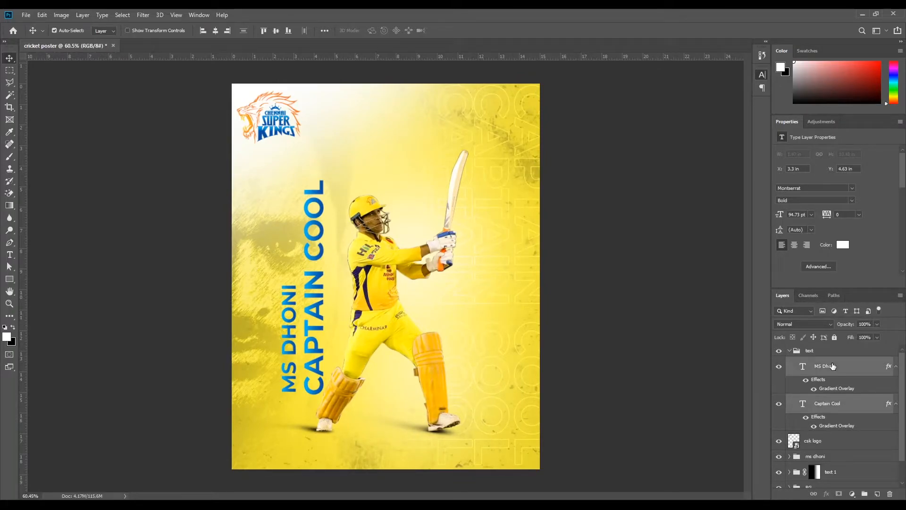
{"action": "key", "text": "ctrl+g"}
{"action": "double_click", "coordinate": [822, 362]}
{"action": "type", "text": "1"}
{"action": "key", "text": "Return"}
Duplicate group 1 below the original and rename the copy "outline".
{"action": "mouse_move", "coordinate": [827, 364]}
{"action": "left_mouse_down", "text": "alt"}
{"action": "mouse_move", "coordinate": [825, 380]}
{"action": "mouse_move", "coordinate": [819, 372]}
{"action": "left_mouse_up", "text": "alt"}
{"action": "double_click", "coordinate": [817, 374]}
{"action": "type", "text": "o"}
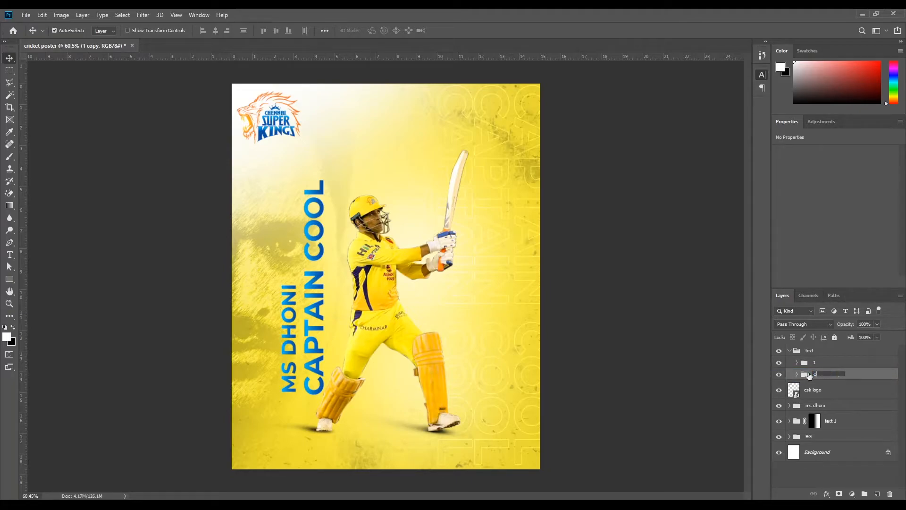
{"action": "key", "text": "Return"}
Set the fill of both text layers in the outline group to 0%.
{"action": "left_click", "coordinate": [797, 374]}
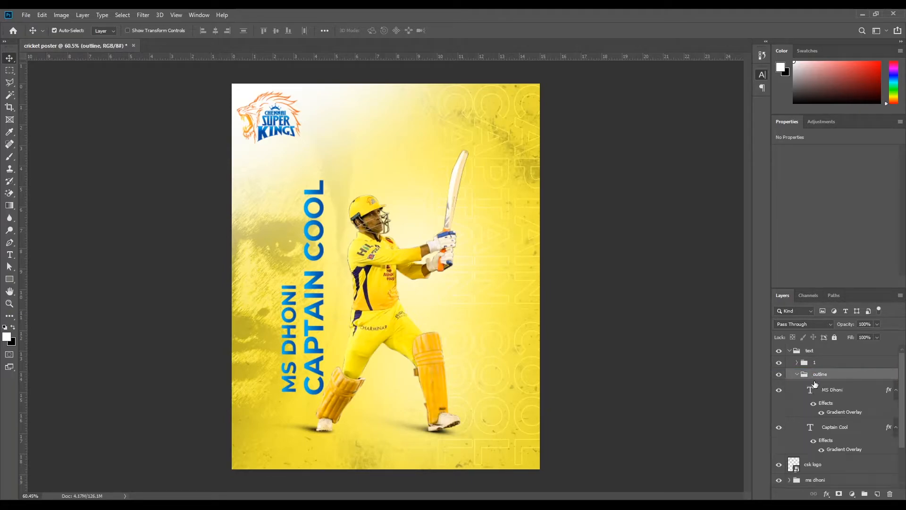
{"action": "left_click", "coordinate": [832, 389]}
{"action": "left_click", "coordinate": [835, 426], "text": "shift"}
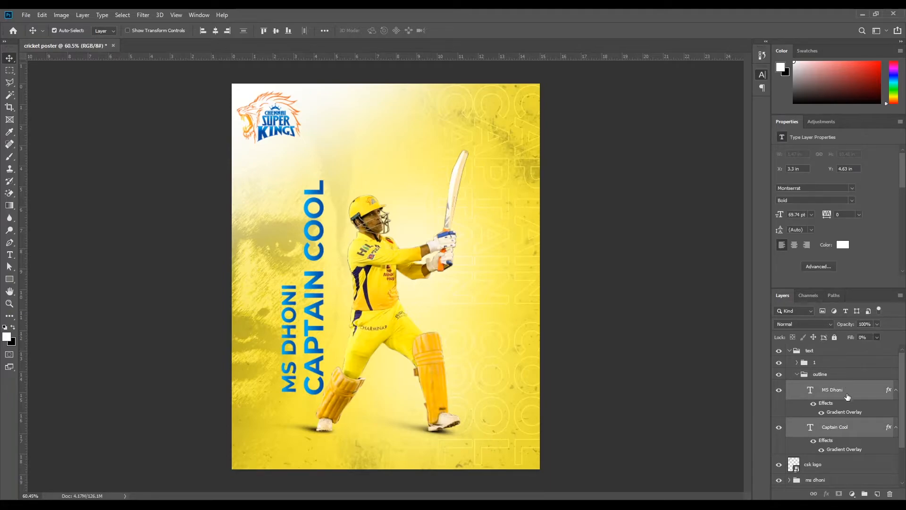
{"action": "left_click", "coordinate": [840, 421]}
{"action": "left_click", "coordinate": [837, 404], "text": "ctrl"}
{"action": "left_click_drag", "start_coordinate": [889, 390], "coordinate": [891, 493]}
{"action": "left_click", "coordinate": [889, 409]}
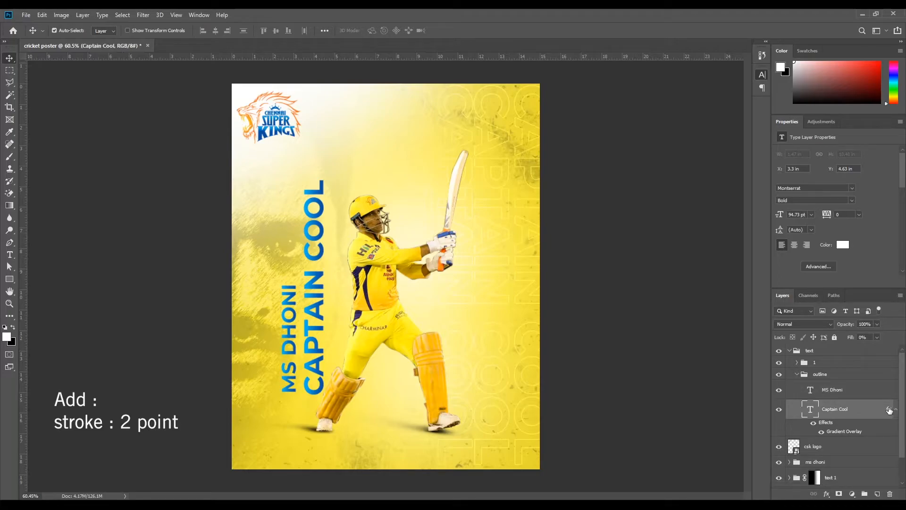
{"action": "key", "text": "ctrl+z"}
{"action": "left_click", "coordinate": [844, 393], "text": "ctrl"}
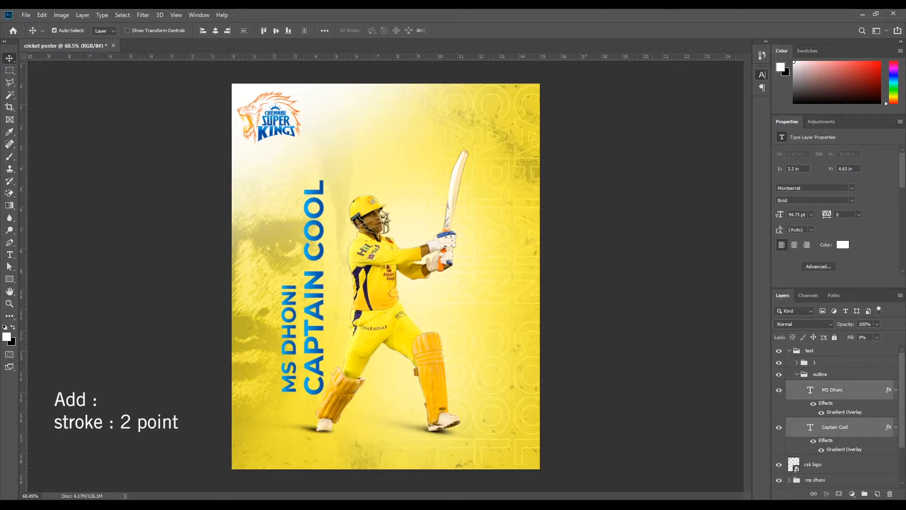
Add a 2-point stroke to the outline group's Captain Cool text and copy the effects to its MS Dhoni text.
{"action": "left_click", "coordinate": [832, 427]}
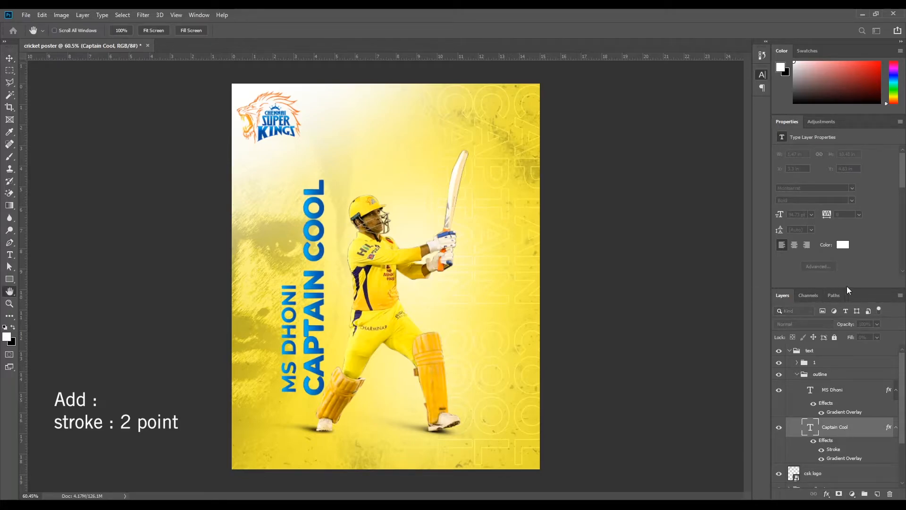
{"action": "left_click_drag", "start_coordinate": [888, 427], "coordinate": [876, 395], "text": "alt"}
{"action": "left_click", "coordinate": [840, 393], "text": "shift"}
Scale both outline texts up together from their centre to about 112.22%.
{"action": "key", "text": "ctrl+t"}
{"action": "left_click_drag", "start_coordinate": [323, 180], "coordinate": [338, 167], "text": "alt"}
{"action": "key", "text": "Escape"}
{"action": "key", "text": "ctrl+t"}
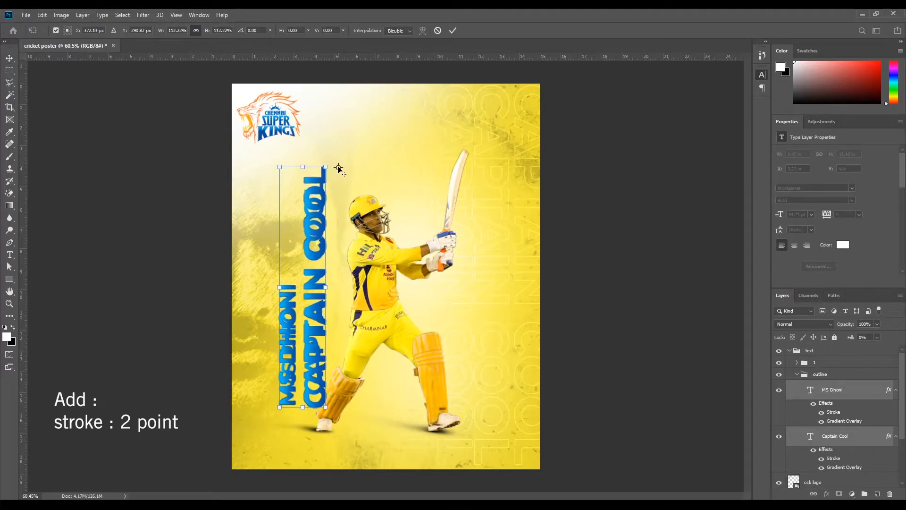
{"action": "key", "text": "Return"}
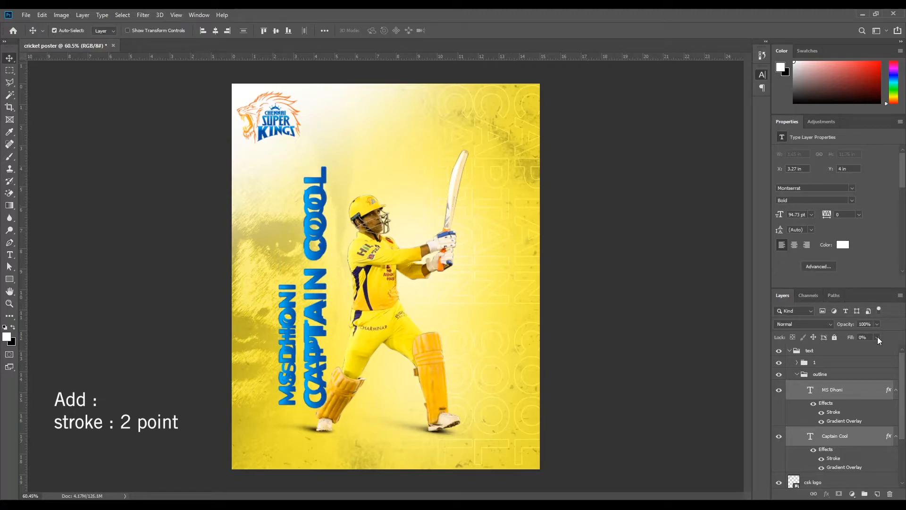
Hide the gradient overlay on both outline texts, leaving only their strokes.
{"action": "left_click", "coordinate": [842, 436]}
{"action": "left_click", "coordinate": [822, 421]}
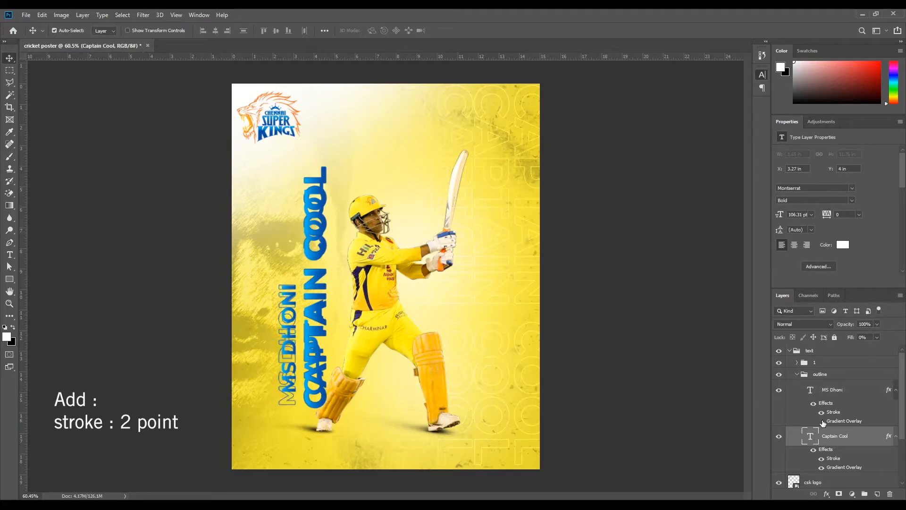
{"action": "left_click", "coordinate": [822, 468]}
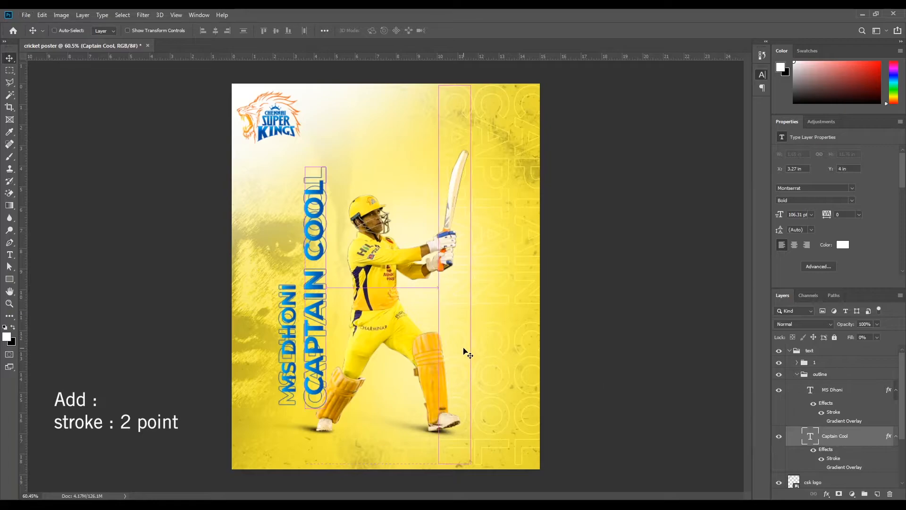
Scale the Captain Cool outline down to about 88.38% and fit it closely around the solid Captain Cool text.
{"action": "key", "text": "ctrl+t"}
{"action": "scroll", "coordinate": [328, 278], "scroll_direction": "up", "scroll_amount": 1}
{"action": "left_click_drag", "start_coordinate": [329, 143], "coordinate": [325, 160]}
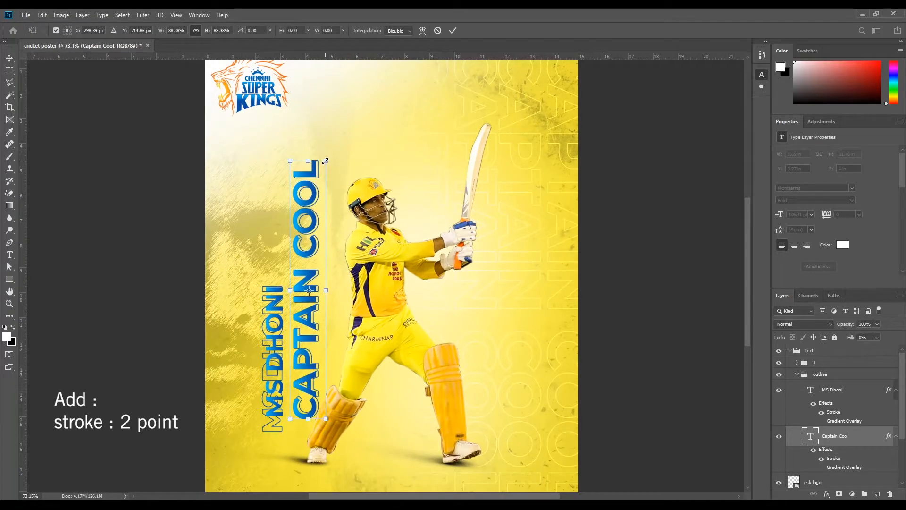
{"action": "key", "text": "Return"}
Scale the MS Dhoni outline down to about 68.88 pt and place it slightly offset over the solid MS Dhoni text.
{"action": "left_click", "coordinate": [843, 402]}
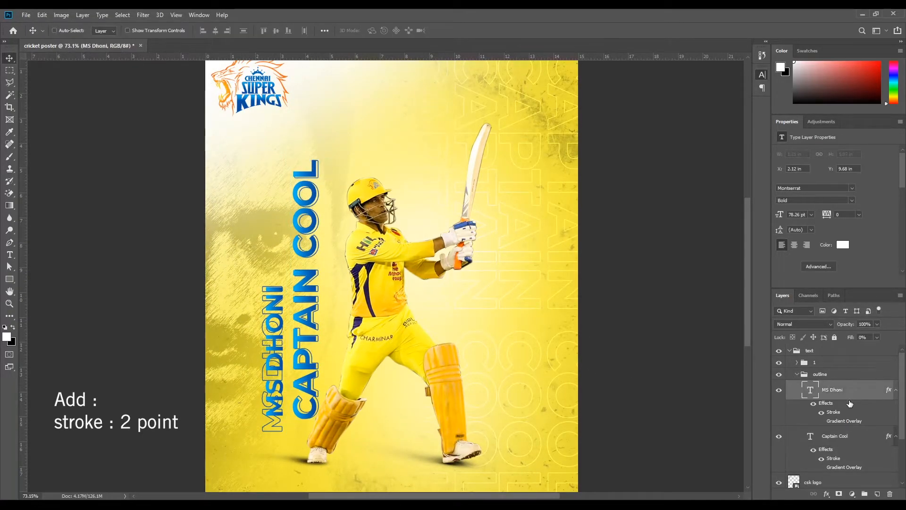
{"action": "key", "text": "ctrl+t"}
{"action": "left_click_drag", "start_coordinate": [287, 285], "coordinate": [284, 309]}
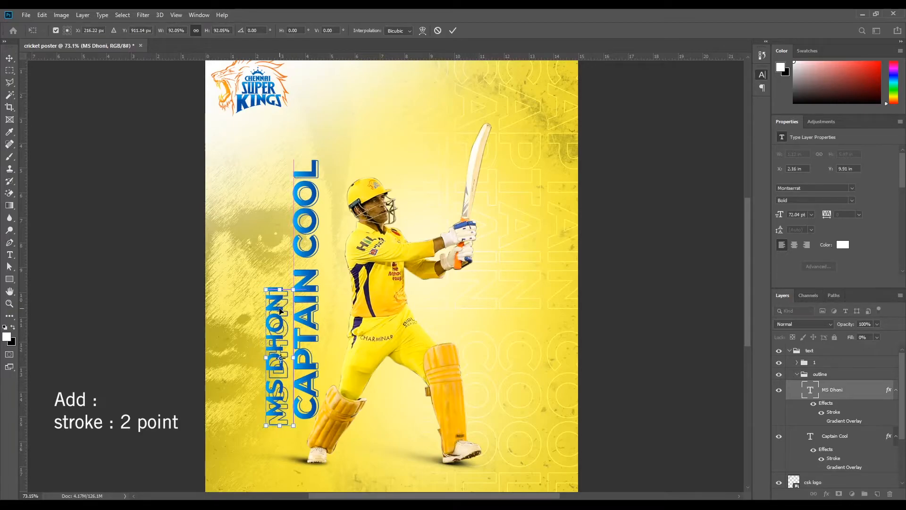
{"action": "scroll", "coordinate": [284, 309], "scroll_direction": "up", "scroll_amount": 1}
{"action": "left_click_drag", "start_coordinate": [296, 280], "coordinate": [300, 268]}
{"action": "key", "text": "Return"}
Review the whole poster at different zoom levels, checking the outlined title against the cricketer and background.
{"action": "scroll", "coordinate": [386, 228], "scroll_direction": "down", "scroll_amount": 3}
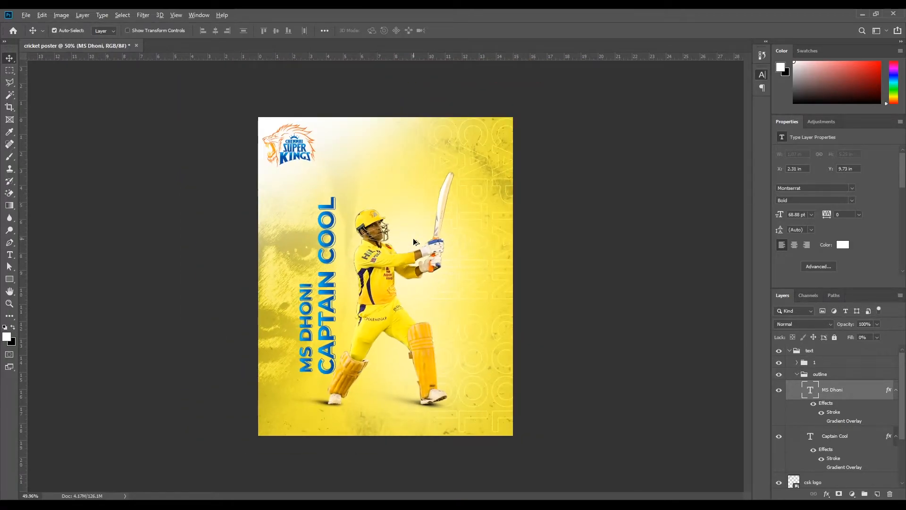
{"action": "key", "text": "ctrl+plus"}
{"action": "scroll", "coordinate": [283, 260], "scroll_direction": "down", "scroll_amount": 2}
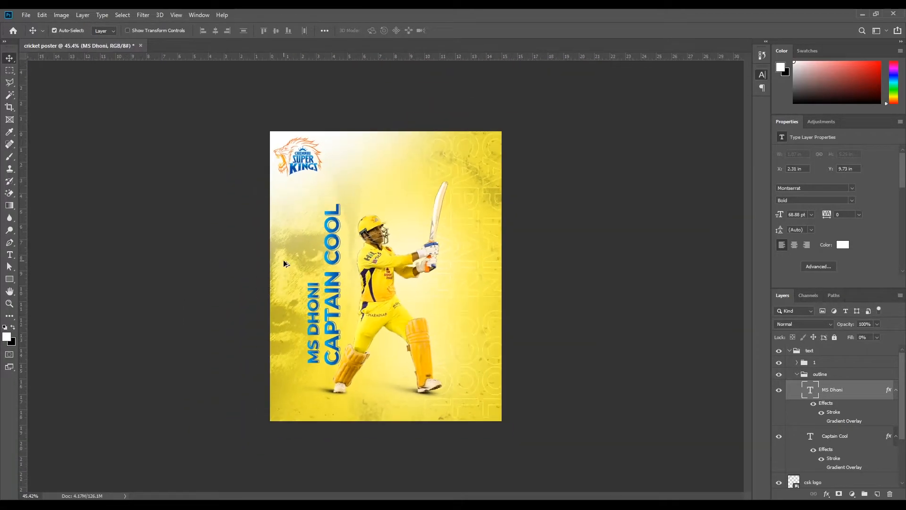
{"action": "scroll", "coordinate": [413, 268], "scroll_direction": "up", "scroll_amount": 2}
{"action": "scroll", "coordinate": [454, 262], "scroll_direction": "down", "scroll_amount": 1}
{"action": "scroll", "coordinate": [454, 262], "scroll_direction": "down", "scroll_amount": 2}
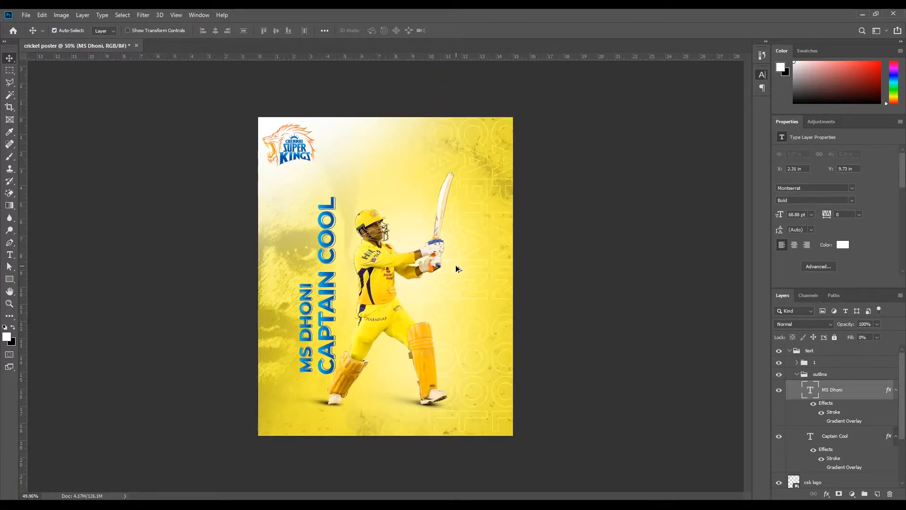
{"action": "scroll", "coordinate": [455, 264], "scroll_direction": "up", "scroll_amount": 3}
{"action": "left_click", "coordinate": [416, 273]}
{"action": "scroll", "coordinate": [835, 455], "scroll_direction": "down", "scroll_amount": 1}
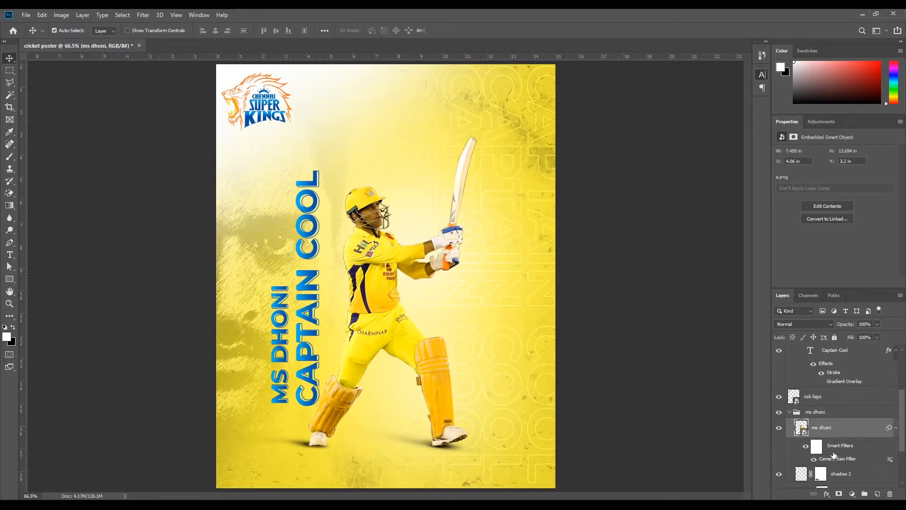
{"action": "left_click", "coordinate": [789, 412]}
{"action": "scroll", "coordinate": [336, 276], "scroll_direction": "down", "scroll_amount": 1}
{"action": "scroll", "coordinate": [336, 277], "scroll_direction": "up", "scroll_amount": 2}
{"action": "scroll", "coordinate": [336, 278], "scroll_direction": "down", "scroll_amount": 2}
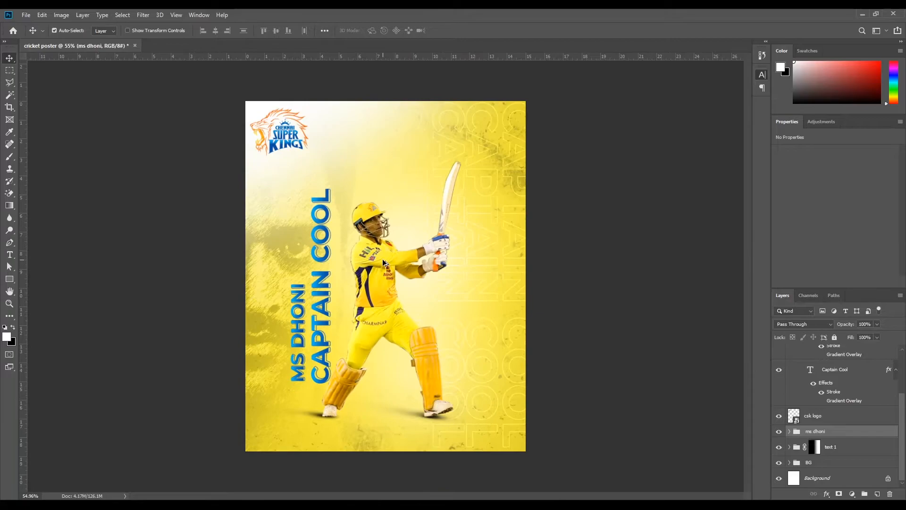
Duplicate the ms dhoni smart object inside the ms dhoni group.
{"action": "left_click", "coordinate": [382, 259]}
{"action": "scroll", "coordinate": [794, 447], "scroll_direction": "down", "scroll_amount": 5}
{"action": "scroll", "coordinate": [794, 447], "scroll_direction": "up", "scroll_amount": 5}
{"action": "left_click", "coordinate": [789, 431]}
{"action": "left_click", "coordinate": [789, 431]}
{"action": "left_click", "coordinate": [826, 447]}
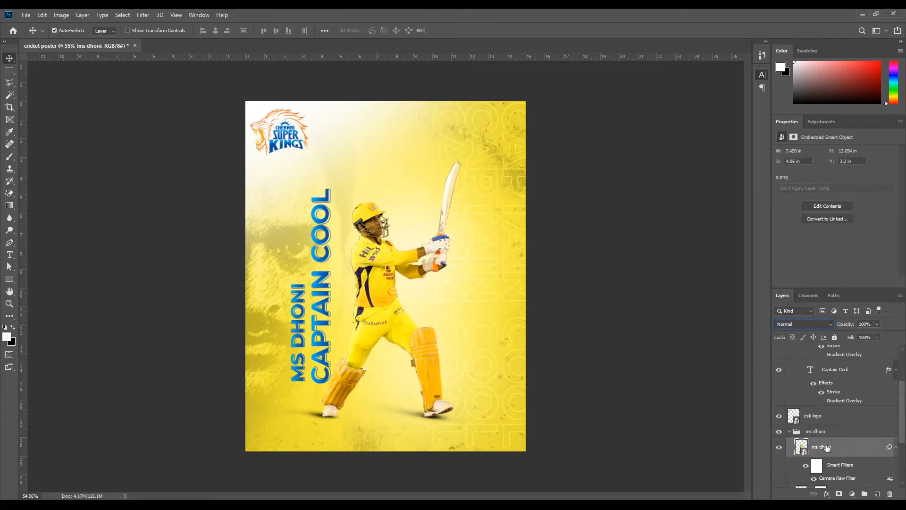
{"action": "key", "text": "ctrl+j"}
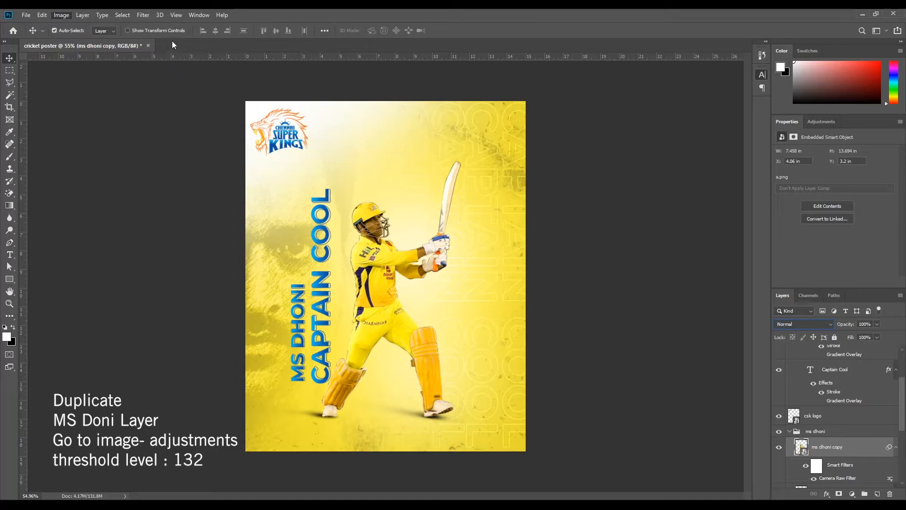
Apply a Threshold with level 132 and a Filter Gallery effect to the ms dhoni copy layer.
{"action": "left_click", "coordinate": [180, 164]}
{"action": "mouse_move", "coordinate": [431, 211]}
{"action": "left_mouse_down"}
{"action": "mouse_move", "coordinate": [390, 212]}
{"action": "mouse_move", "coordinate": [429, 212]}
{"action": "left_mouse_up"}
{"action": "left_click", "coordinate": [516, 149]}
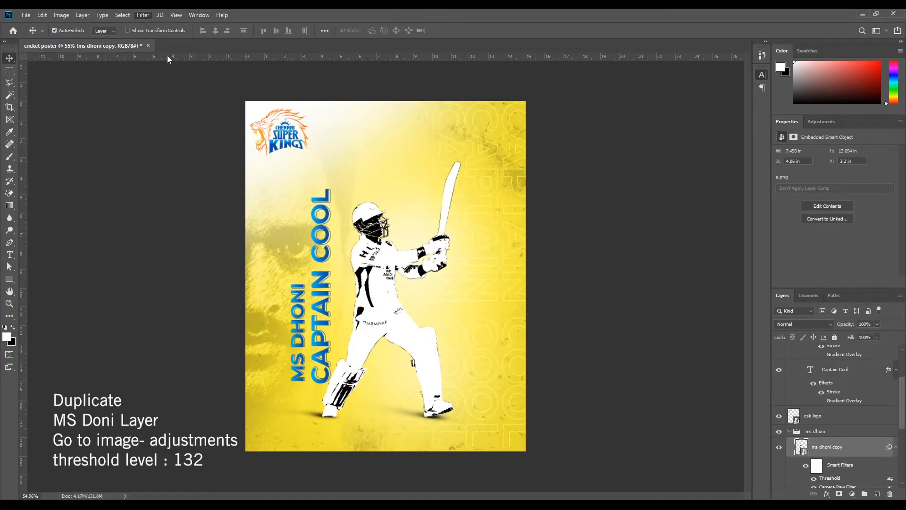
{"action": "left_click", "coordinate": [857, 40]}
Try successive blend modes on the ms dhoni copy layer and settle on Divide.
{"action": "key", "text": "alt+shift+b"}
{"action": "key", "text": "shift+plus"}
{"action": "key", "text": "shift+plus"}
{"action": "key", "text": "shift+plus"}
{"action": "key", "text": "shift+plus"}
{"action": "key", "text": "shift+plus"}
{"action": "key", "text": "shift+plus"}
{"action": "key", "text": "shift+plus"}
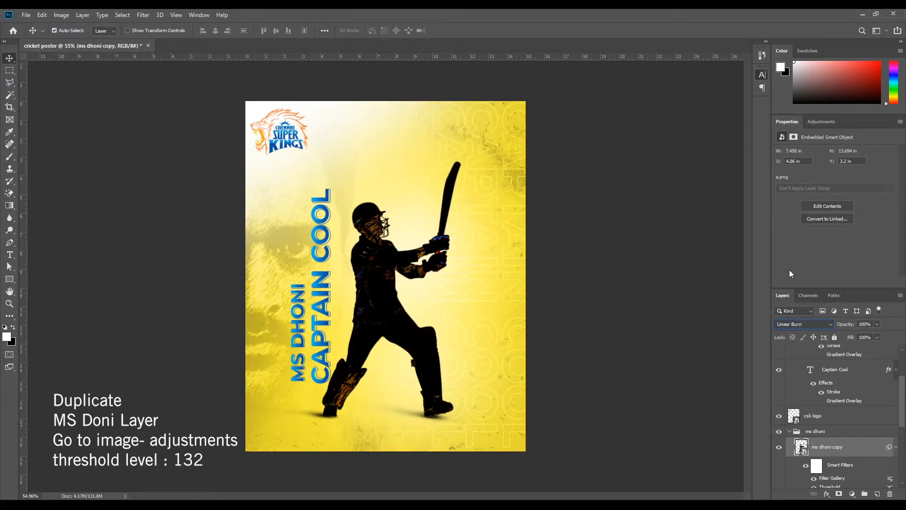
{"action": "key", "text": "shift+plus"}
{"action": "key", "text": "shift+plus"}
{"action": "key", "text": "shift+plus"}
{"action": "key", "text": "shift+plus"}
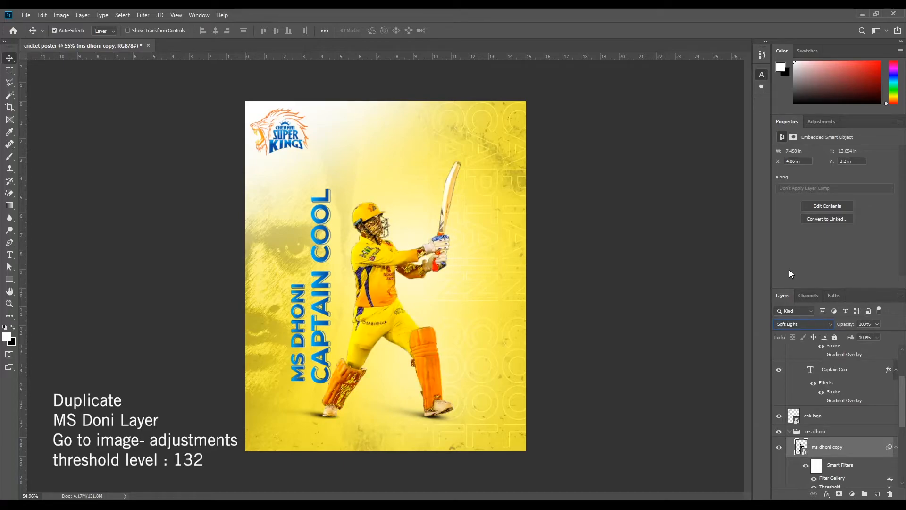
{"action": "key", "text": "shift+plus"}
{"action": "key", "text": "shift+plus"}
{"action": "key", "text": "shift+plus"}
{"action": "key", "text": "shift+plus"}
{"action": "key", "text": "shift+plus"}
{"action": "key", "text": "shift+plus"}
{"action": "key", "text": "shift+plus"}
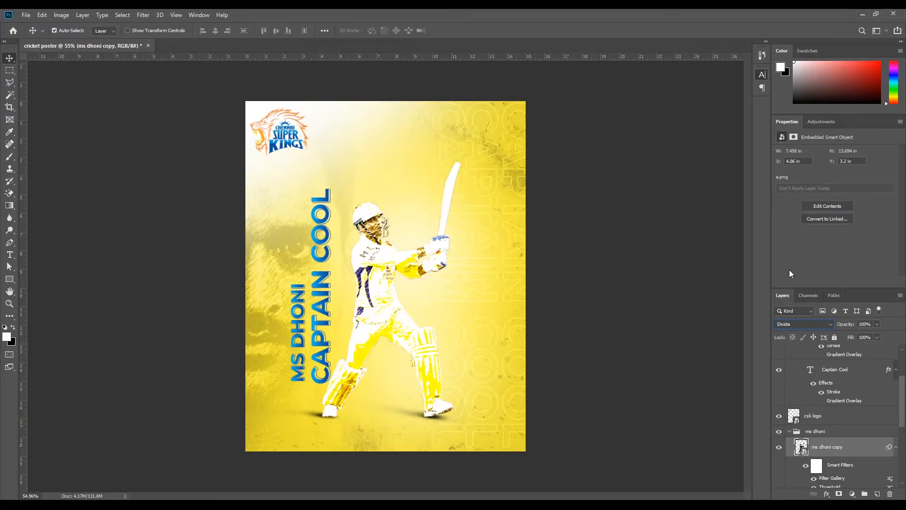
Add a layer mask to the ms dhoni copy layer.
{"action": "key", "text": "ctrl+plus"}
{"action": "key", "text": "ctrl+plus"}
{"action": "key", "text": "ctrl+plus"}
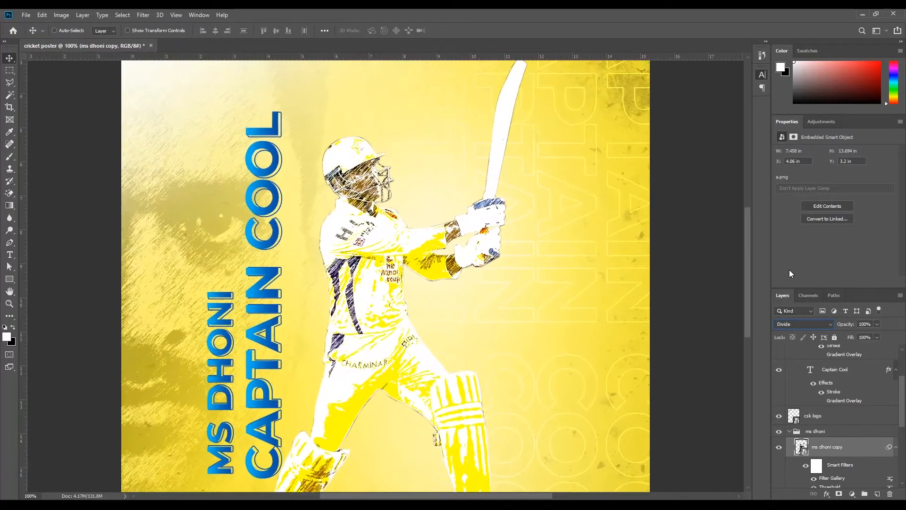
{"action": "key", "text": "ctrl+0"}
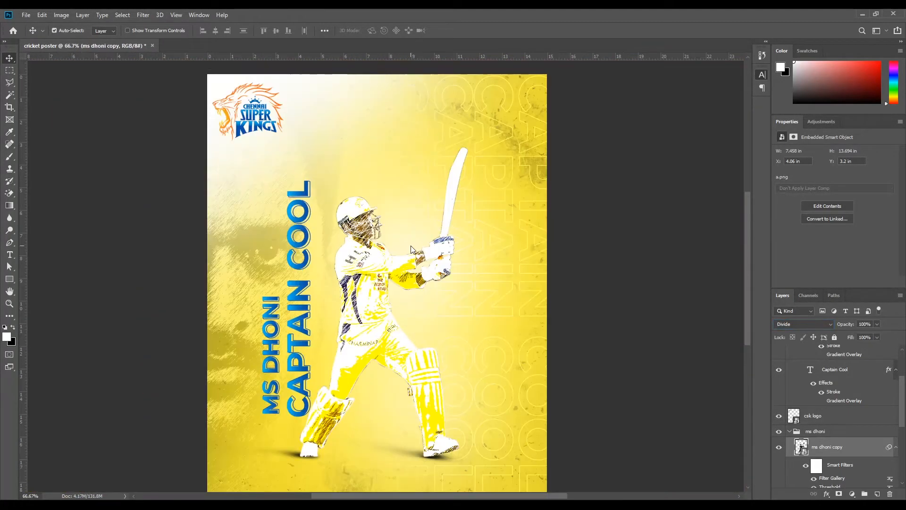
{"action": "key", "text": "ctrl+1"}
{"action": "key", "text": "ctrl+0"}
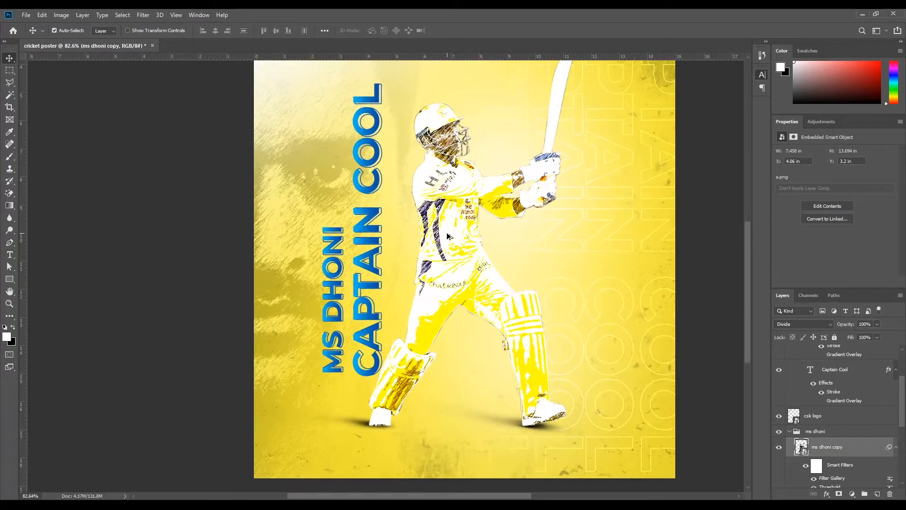
{"action": "left_click", "coordinate": [840, 494]}
{"action": "left_click", "coordinate": [789, 324]}
{"action": "key", "text": "Up"}
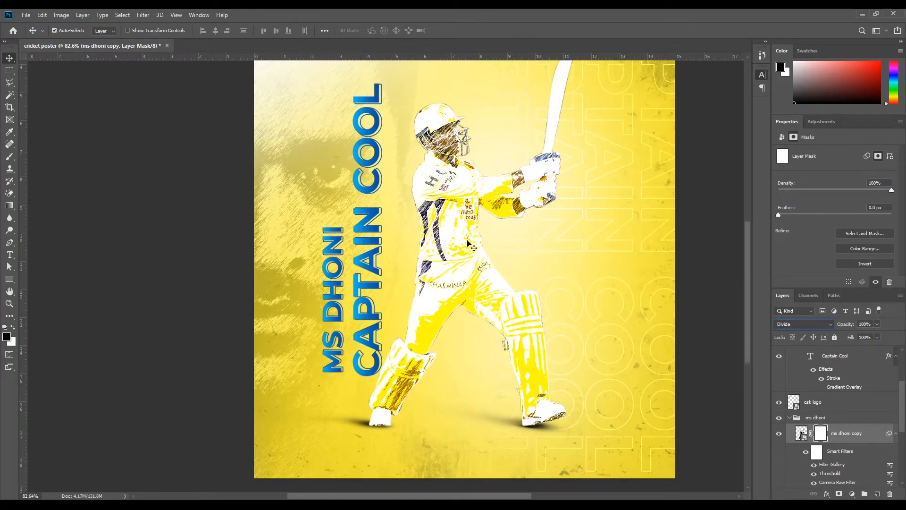
Paint black on the mask with a soft 300 px brush over the batsman's face, arms, torso and front pad.
{"action": "key", "text": "b"}
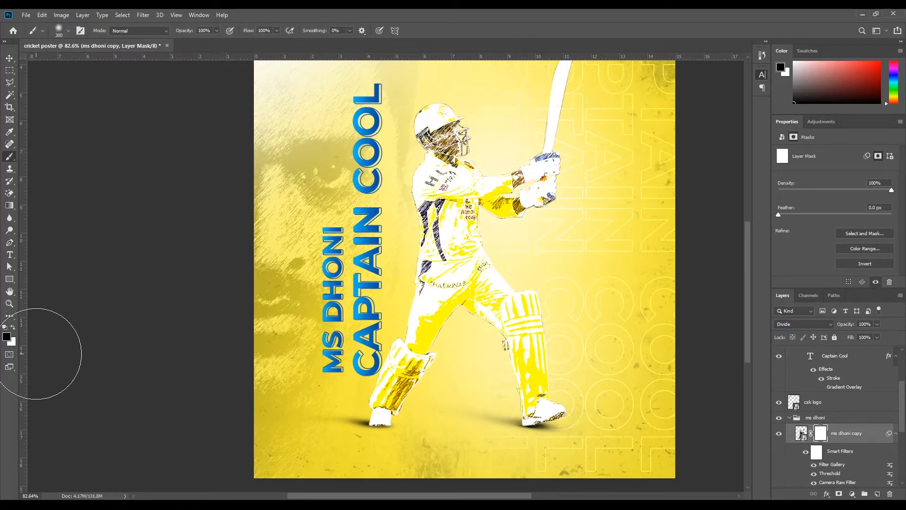
{"action": "left_click", "coordinate": [7, 336]}
{"action": "key", "text": "Return"}
{"action": "mouse_move", "coordinate": [531, 146]}
{"action": "left_mouse_down"}
{"action": "mouse_move", "coordinate": [486, 141]}
{"action": "mouse_move", "coordinate": [530, 152]}
{"action": "mouse_move", "coordinate": [541, 140]}
{"action": "left_mouse_up"}
{"action": "scroll", "coordinate": [488, 257], "scroll_direction": "down", "scroll_amount": 3}
{"action": "scroll", "coordinate": [411, 255], "scroll_direction": "up", "scroll_amount": 1}
{"action": "mouse_move", "coordinate": [398, 248]}
{"action": "left_mouse_down"}
{"action": "mouse_move", "coordinate": [429, 309]}
{"action": "mouse_move", "coordinate": [471, 334]}
{"action": "mouse_move", "coordinate": [481, 330]}
{"action": "mouse_move", "coordinate": [491, 403]}
{"action": "left_mouse_up"}
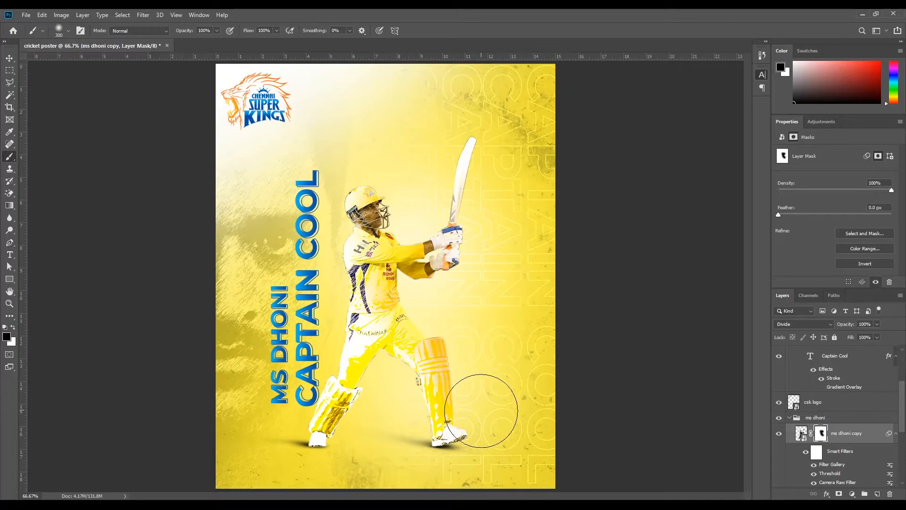
Refine the mask around the bat, helmet and face with a 60 px brush, alternating between black and white.
{"action": "scroll", "coordinate": [498, 197], "scroll_direction": "up", "scroll_amount": 2}
{"action": "key", "text": "bracketleft"}
{"action": "key", "text": "bracketleft"}
{"action": "key", "text": "bracketleft"}
{"action": "key", "text": "bracketleft"}
{"action": "scroll", "coordinate": [465, 242], "scroll_direction": "up", "scroll_amount": 1}
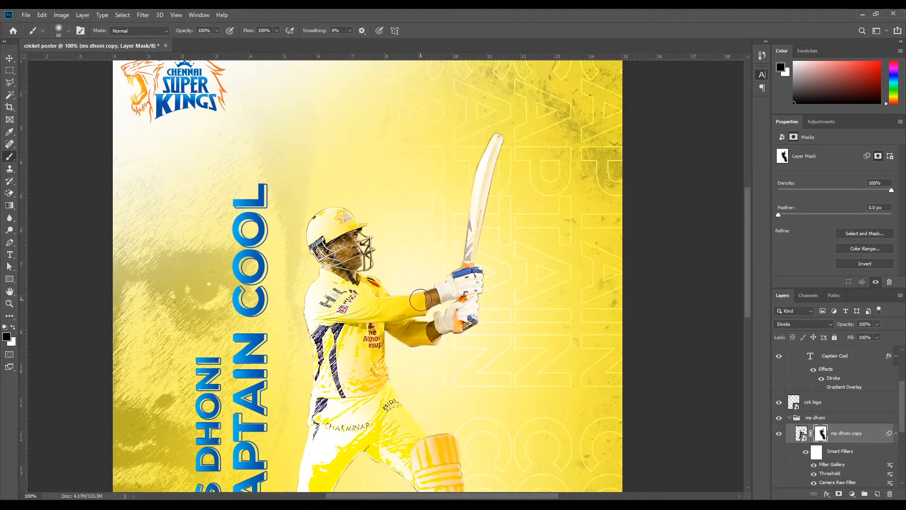
{"action": "scroll", "coordinate": [433, 311], "scroll_direction": "up", "scroll_amount": 4}
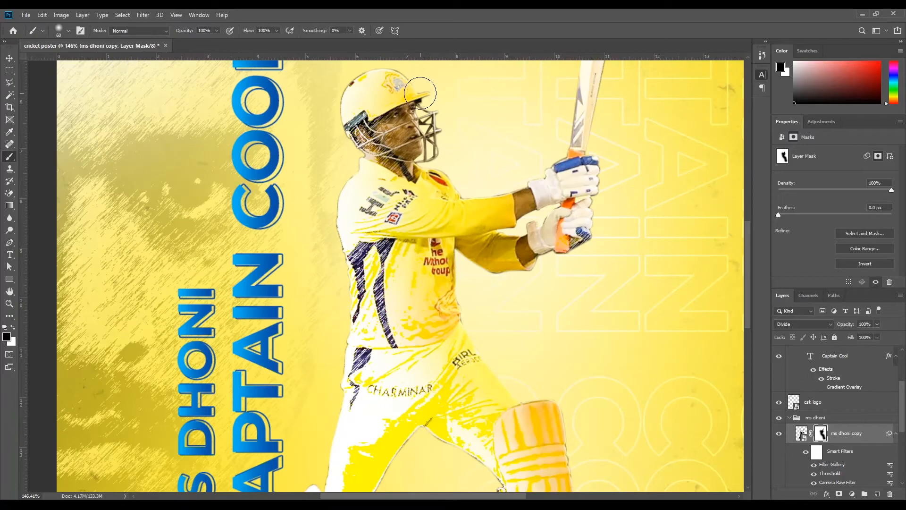
{"action": "key", "text": "x"}
{"action": "left_click", "coordinate": [386, 148]}
{"action": "left_click_drag", "start_coordinate": [409, 97], "coordinate": [413, 141]}
{"action": "key", "text": "x"}
{"action": "mouse_move", "coordinate": [414, 141]}
{"action": "left_mouse_down"}
{"action": "mouse_move", "coordinate": [413, 122]}
{"action": "mouse_move", "coordinate": [425, 156]}
{"action": "mouse_move", "coordinate": [401, 111]}
{"action": "left_mouse_up"}
{"action": "scroll", "coordinate": [545, 289], "scroll_direction": "down", "scroll_amount": 3}
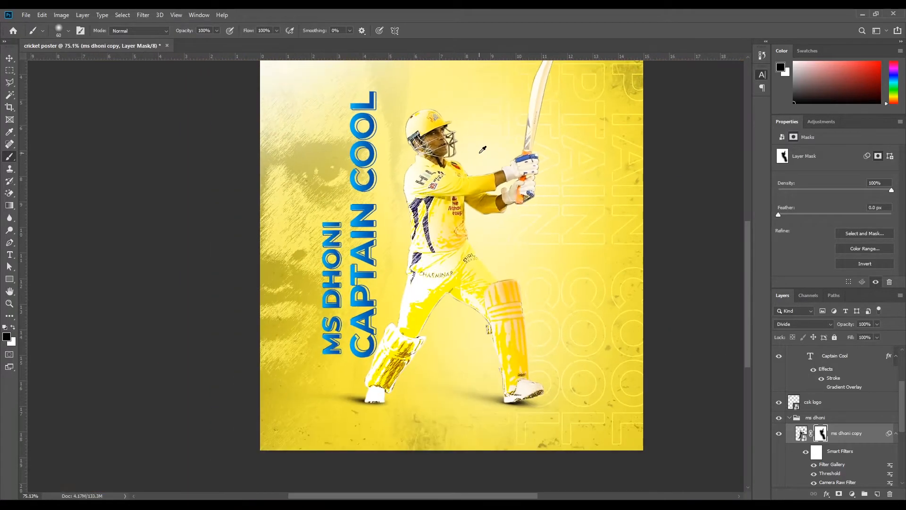
Paint black on the mask along the front leg's shoe and pad to reduce the sketch effect there.
{"action": "scroll", "coordinate": [545, 289], "scroll_direction": "up", "scroll_amount": 2}
{"action": "left_click_drag", "start_coordinate": [573, 414], "coordinate": [531, 278]}
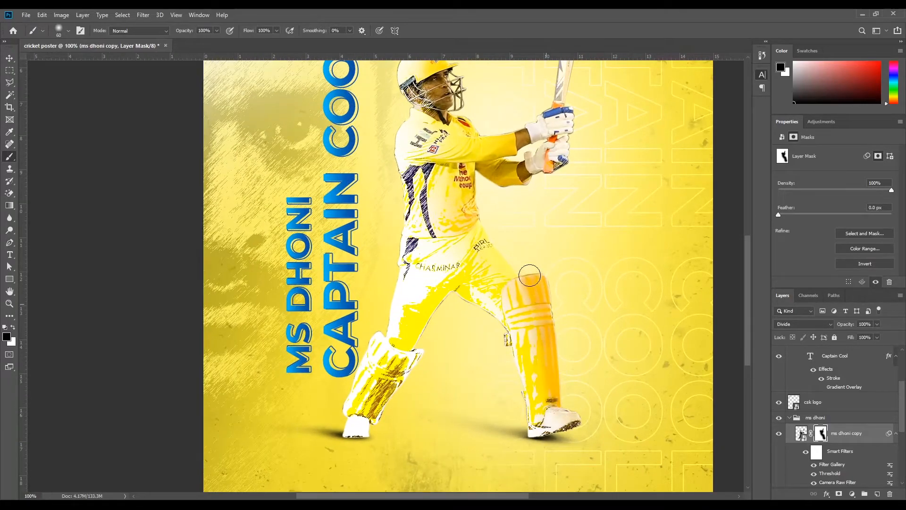
{"action": "scroll", "coordinate": [488, 183], "scroll_direction": "down", "scroll_amount": 2}
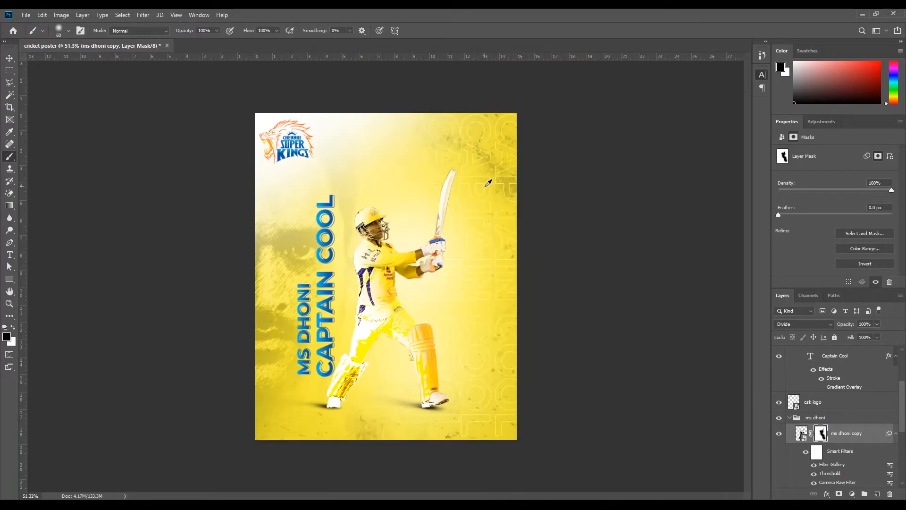
{"action": "scroll", "coordinate": [363, 273], "scroll_direction": "up", "scroll_amount": 2}
{"action": "scroll", "coordinate": [815, 454], "scroll_direction": "down", "scroll_amount": 1}
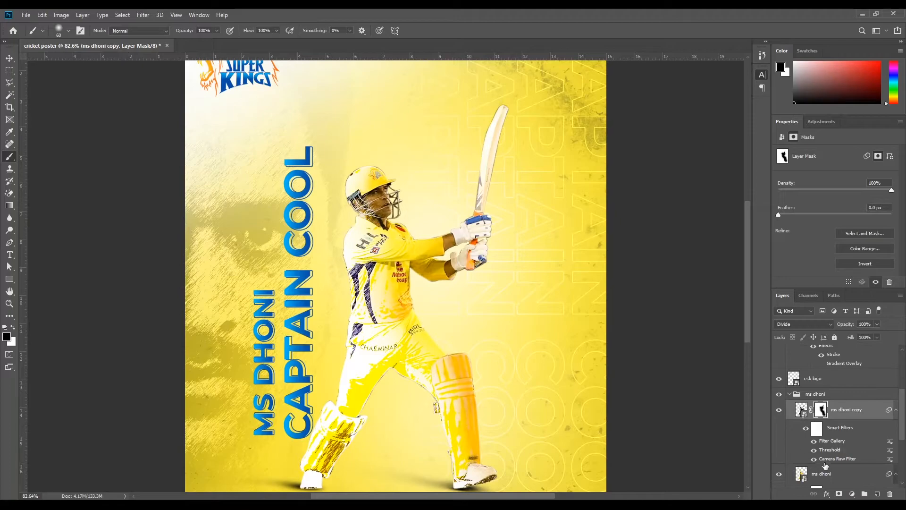
Compare the batsman with and without the masked sketch copy, checking the effect at different zoom levels.
{"action": "left_click", "coordinate": [780, 412]}
{"action": "left_click", "coordinate": [780, 411]}
{"action": "left_click", "coordinate": [779, 412]}
{"action": "left_click", "coordinate": [780, 412]}
{"action": "scroll", "coordinate": [476, 275], "scroll_direction": "down", "scroll_amount": 1}
{"action": "left_click", "coordinate": [780, 412]}
{"action": "left_click", "coordinate": [779, 412]}
{"action": "left_click", "coordinate": [779, 412]}
{"action": "left_click", "coordinate": [779, 412]}
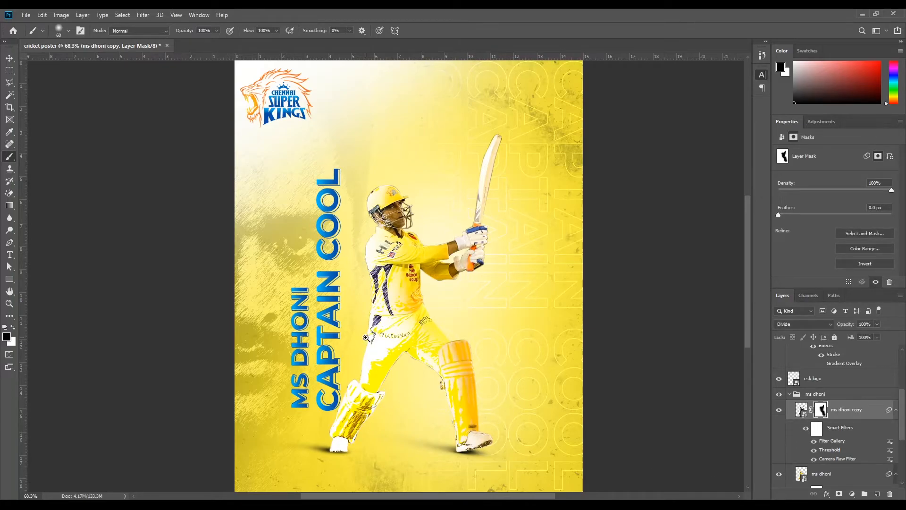
{"action": "scroll", "coordinate": [380, 269], "scroll_direction": "down", "scroll_amount": 4}
{"action": "scroll", "coordinate": [380, 269], "scroll_direction": "up", "scroll_amount": 6}
{"action": "scroll", "coordinate": [416, 267], "scroll_direction": "down", "scroll_amount": 6}
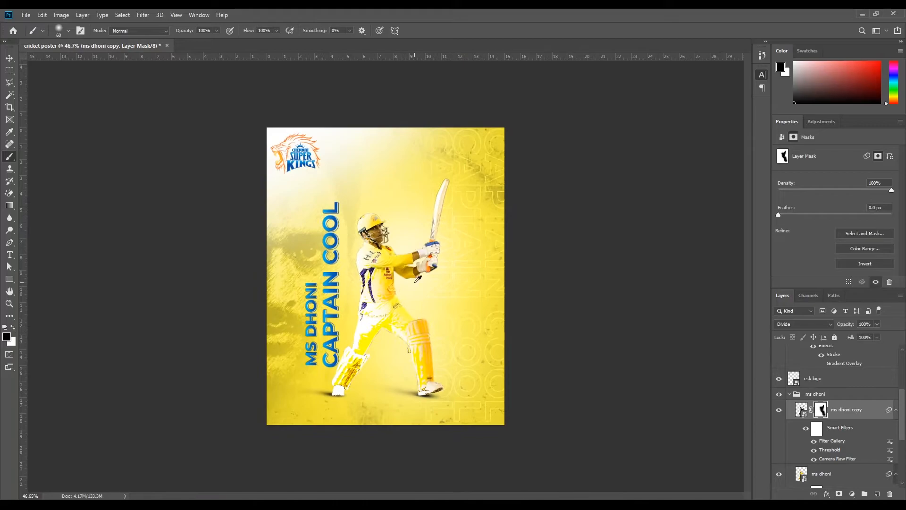
Open the BG group and hide the subtle-grunge-texture-9 layer and Layer 3.
{"action": "key", "text": "x"}
{"action": "scroll", "coordinate": [812, 449], "scroll_direction": "down", "scroll_amount": 3}
{"action": "left_click", "coordinate": [793, 464]}
{"action": "left_click", "coordinate": [789, 462]}
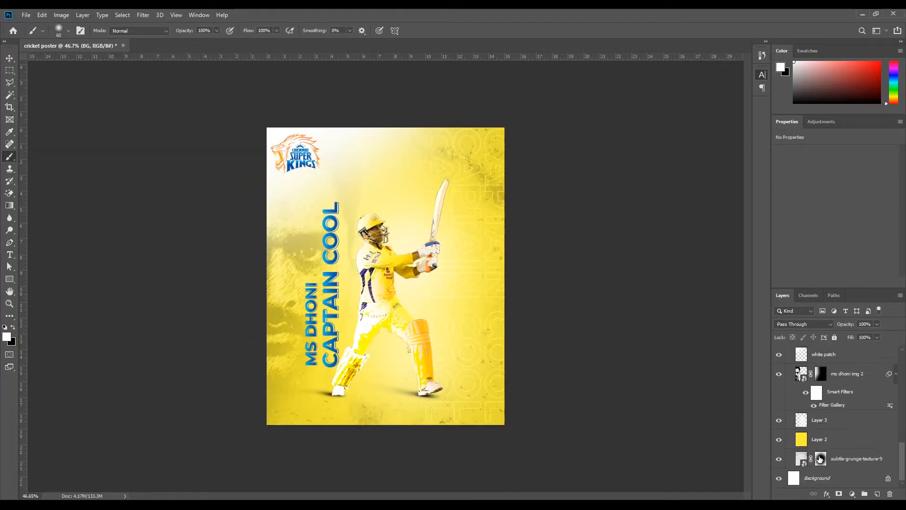
{"action": "left_click", "coordinate": [779, 459]}
{"action": "left_click", "coordinate": [779, 421]}
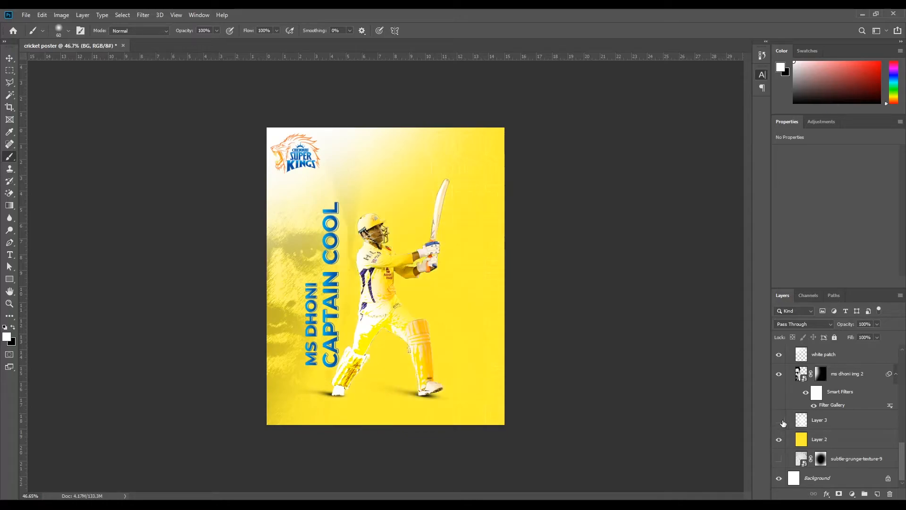
Choose a brighter, more saturated yellow and refill Layer 2 with it.
{"action": "left_click_drag", "start_coordinate": [320, 339], "coordinate": [448, 312]}
{"action": "left_click", "coordinate": [820, 439]}
{"action": "key", "text": "i"}
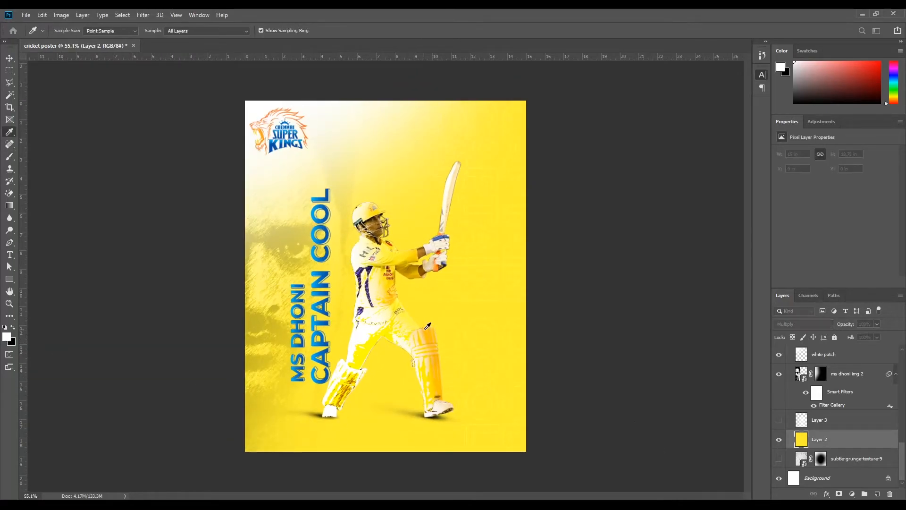
{"action": "key", "text": "Return"}
{"action": "key", "text": "x"}
{"action": "key", "text": "ctrl+BackSpace"}
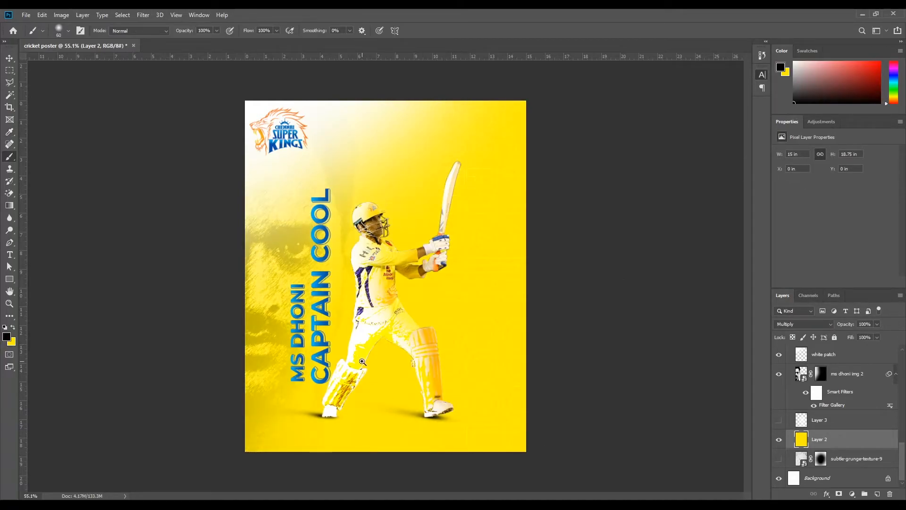
Delete the subtle-grunge-texture-9 layer and make Layer 3 visible again.
{"action": "scroll", "coordinate": [362, 363], "scroll_direction": "up", "scroll_amount": 2}
{"action": "scroll", "coordinate": [421, 194], "scroll_direction": "down", "scroll_amount": 2}
{"action": "scroll", "coordinate": [419, 208], "scroll_direction": "up", "scroll_amount": 3}
{"action": "left_click", "coordinate": [843, 463]}
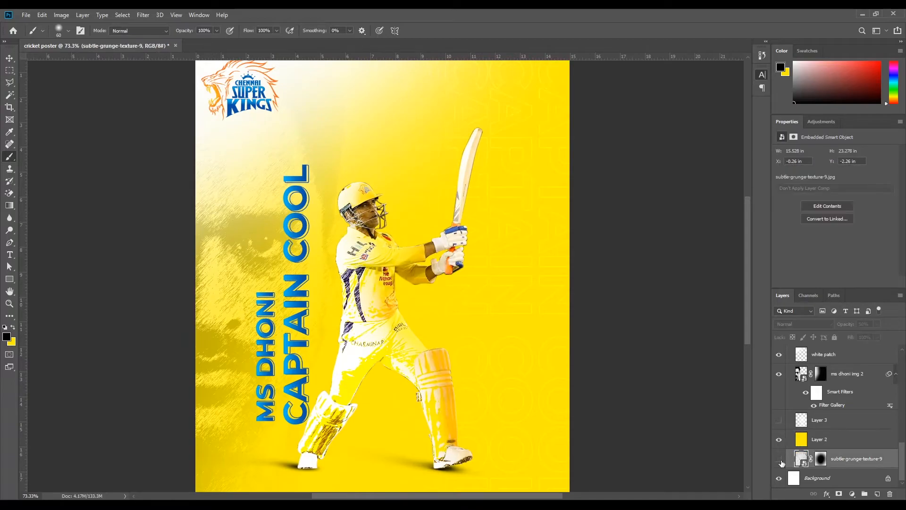
{"action": "key", "text": "Delete"}
{"action": "left_click", "coordinate": [779, 439]}
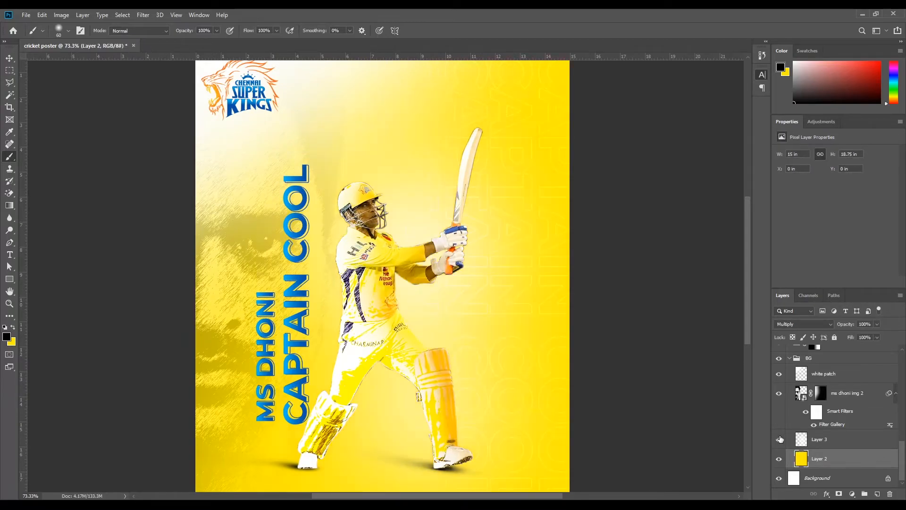
Place the Grunge-Textures-2 image into the poster and rotate it 90 degrees.
{"action": "scroll", "coordinate": [535, 368], "scroll_direction": "down", "scroll_amount": 3}
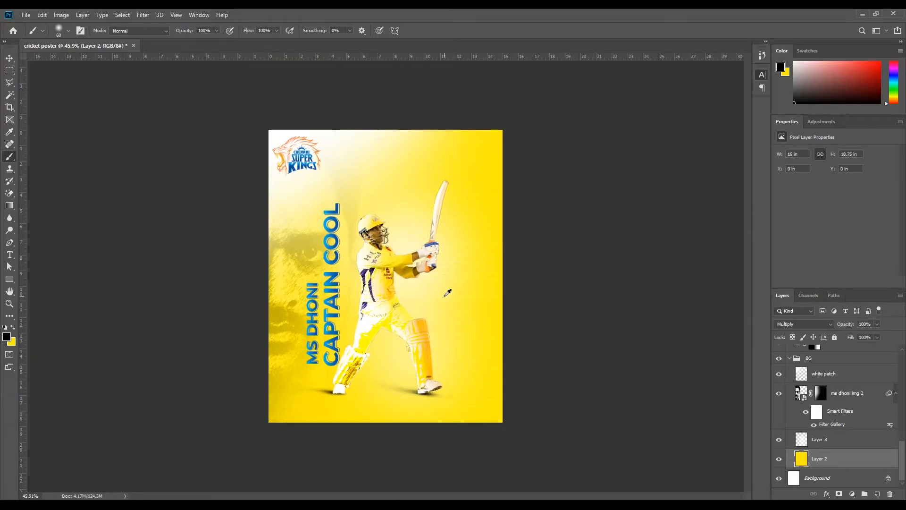
{"action": "scroll", "coordinate": [447, 292], "scroll_direction": "up", "scroll_amount": 2}
{"action": "key", "text": "v"}
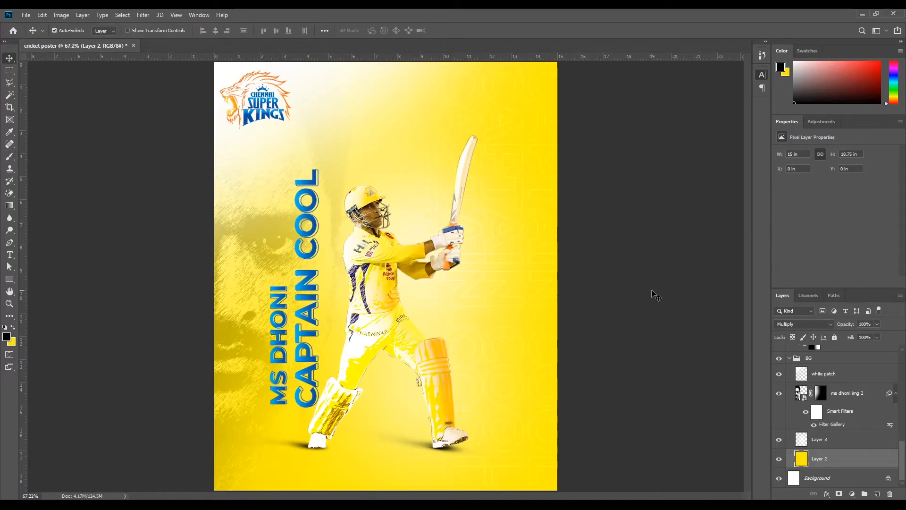
{"action": "left_click", "coordinate": [656, 295]}
{"action": "scroll", "coordinate": [359, 251], "scroll_direction": "down", "scroll_amount": 3}
{"action": "scroll", "coordinate": [359, 250], "scroll_direction": "up", "scroll_amount": 4}
{"action": "scroll", "coordinate": [361, 253], "scroll_direction": "down", "scroll_amount": 3}
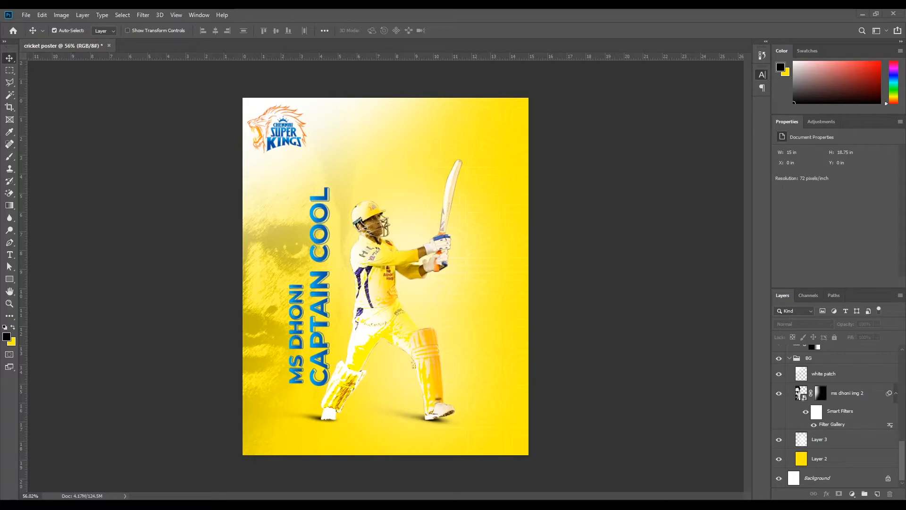
{"action": "left_click_drag", "start_coordinate": [387, 394], "coordinate": [465, 333]}
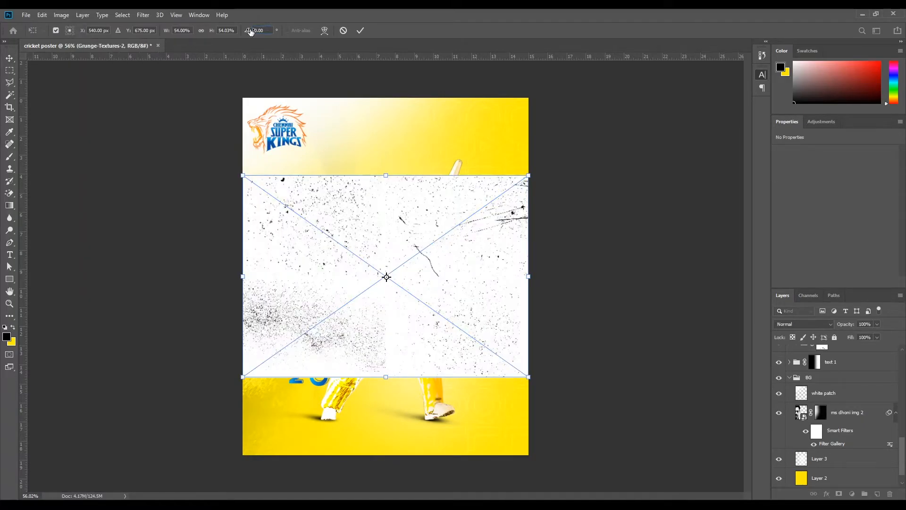
{"action": "type", "text": "90"}
{"action": "key", "text": "Return"}
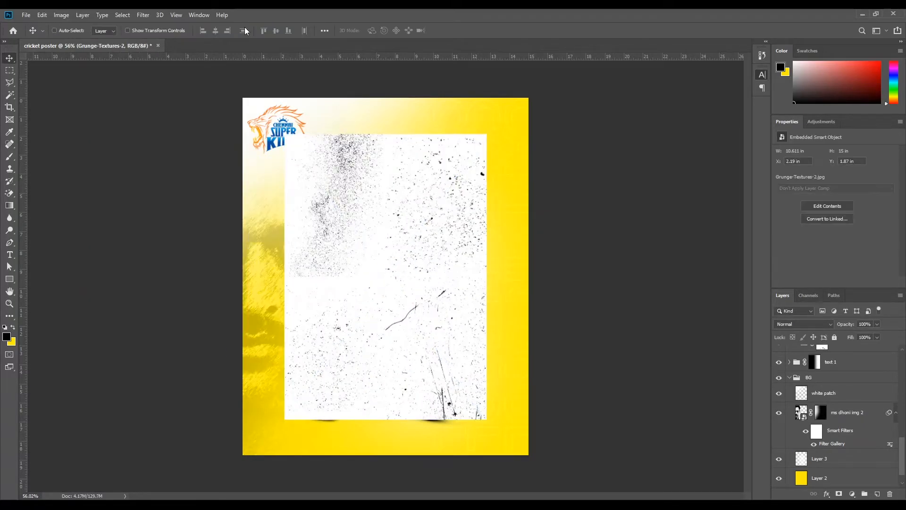
{"action": "left_click_drag", "start_coordinate": [448, 192], "coordinate": [514, 228]}
{"action": "left_click_drag", "start_coordinate": [551, 175], "coordinate": [602, 85]}
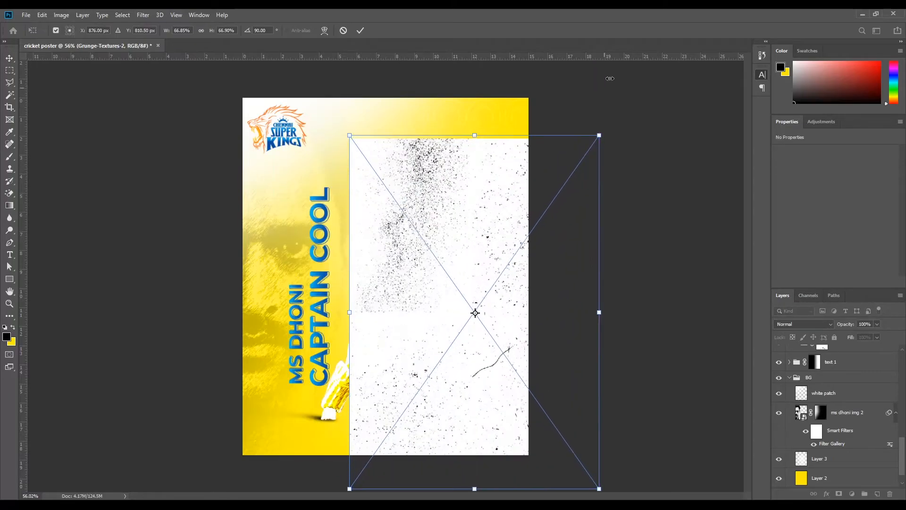
{"action": "key", "text": "Return"}
{"action": "key", "text": "ctrl+z"}
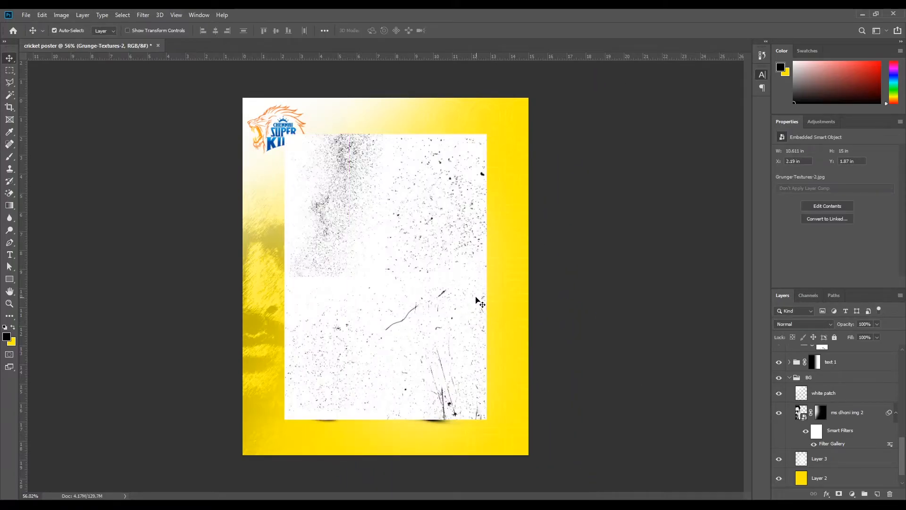
Move the Grunge-Textures-2 layer above white patch in the BG group and enlarge it to about 71.6%, covering the batsman's side.
{"action": "left_click_drag", "start_coordinate": [825, 358], "coordinate": [844, 444]}
{"action": "key", "text": "ctrl+t"}
{"action": "left_click_drag", "start_coordinate": [487, 134], "coordinate": [568, 86]}
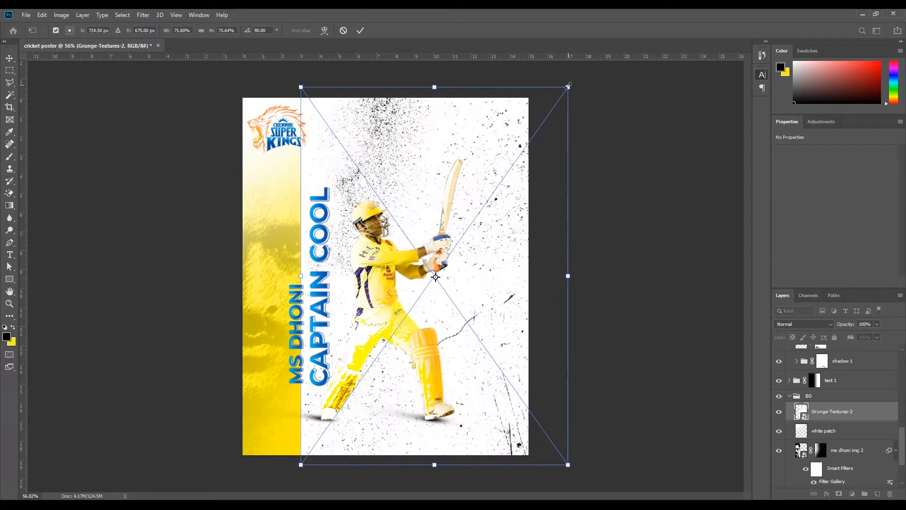
{"action": "key", "text": "Return"}
Set the Grunge-Textures-2 layer's blend mode to Color Burn.
{"action": "key", "text": "Down"}
{"action": "key", "text": "Down"}
{"action": "key", "text": "Down"}
{"action": "key", "text": "Down"}
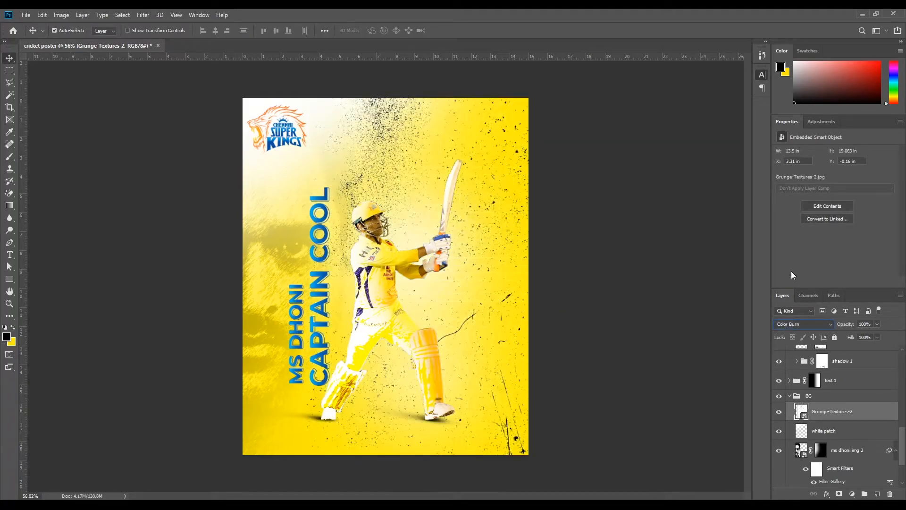
Try other blend modes on the Grunge-Textures-2 layer, including Divide, and return it to Color Burn.
{"action": "key", "text": "Down"}
{"action": "key", "text": "Down"}
{"action": "key", "text": "Down"}
{"action": "key", "text": "Down"}
{"action": "key", "text": "Down"}
{"action": "key", "text": "Down"}
{"action": "key", "text": "Down"}
{"action": "key", "text": "Down"}
{"action": "key", "text": "Down"}
{"action": "key", "text": "Down"}
{"action": "key", "text": "Down"}
{"action": "key", "text": "Down"}
{"action": "key", "text": "Down"}
{"action": "key", "text": "Down"}
{"action": "key", "text": "Down"}
{"action": "key", "text": "Down"}
{"action": "key", "text": "Down"}
{"action": "key", "text": "Down"}
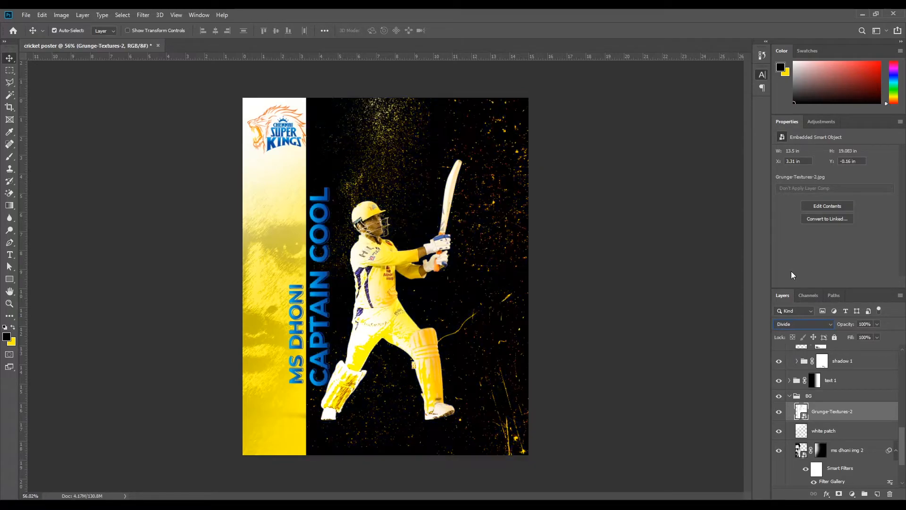
{"action": "key", "text": "Down"}
{"action": "key", "text": "Down"}
{"action": "key", "text": "Down"}
{"action": "key", "text": "Down"}
{"action": "key", "text": "Up"}
{"action": "key", "text": "Up"}
{"action": "key", "text": "Up"}
{"action": "key", "text": "Up"}
{"action": "key", "text": "Up"}
{"action": "key", "text": "Up"}
{"action": "key", "text": "Up"}
{"action": "key", "text": "Up"}
{"action": "key", "text": "Up"}
{"action": "key", "text": "Up"}
{"action": "key", "text": "Up"}
{"action": "key", "text": "Up"}
{"action": "key", "text": "Up"}
{"action": "key", "text": "Up"}
{"action": "key", "text": "Up"}
{"action": "key", "text": "Up"}
{"action": "key", "text": "Up"}
{"action": "key", "text": "Up"}
{"action": "key", "text": "Up"}
{"action": "key", "text": "Up"}
{"action": "key", "text": "Up"}
{"action": "key", "text": "Up"}
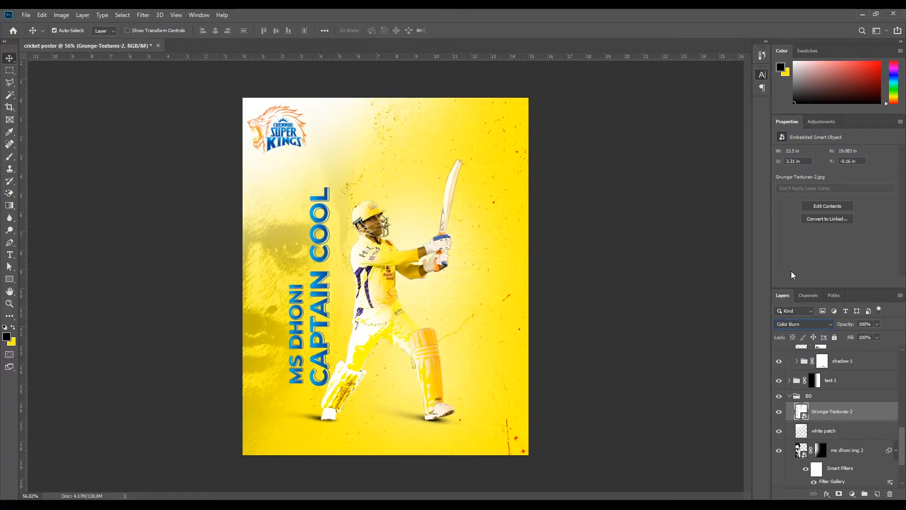
Add a layer mask to Grunge-Textures-2 and paint black with a 700 px brush to hide the speckles between the logo and the batsman's helmet.
{"action": "key", "text": "ctrl+plus"}
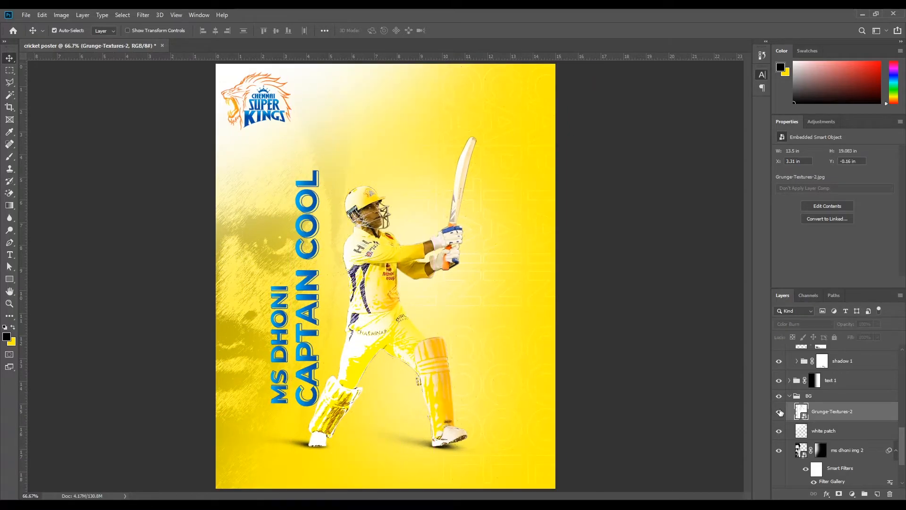
{"action": "left_click", "coordinate": [838, 494]}
{"action": "key", "text": "b"}
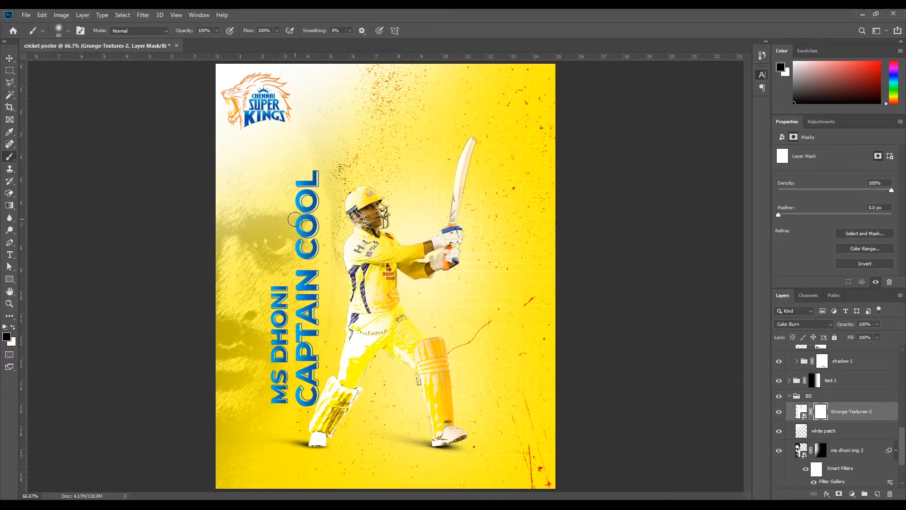
{"action": "key", "text": "bracketright"}
{"action": "key", "text": "bracketright"}
{"action": "key", "text": "bracketright"}
{"action": "key", "text": "bracketright"}
{"action": "key", "text": "bracketright"}
{"action": "mouse_move", "coordinate": [316, 182]}
{"action": "left_mouse_down"}
{"action": "mouse_move", "coordinate": [343, 122]}
{"action": "mouse_move", "coordinate": [332, 116]}
{"action": "left_mouse_up"}
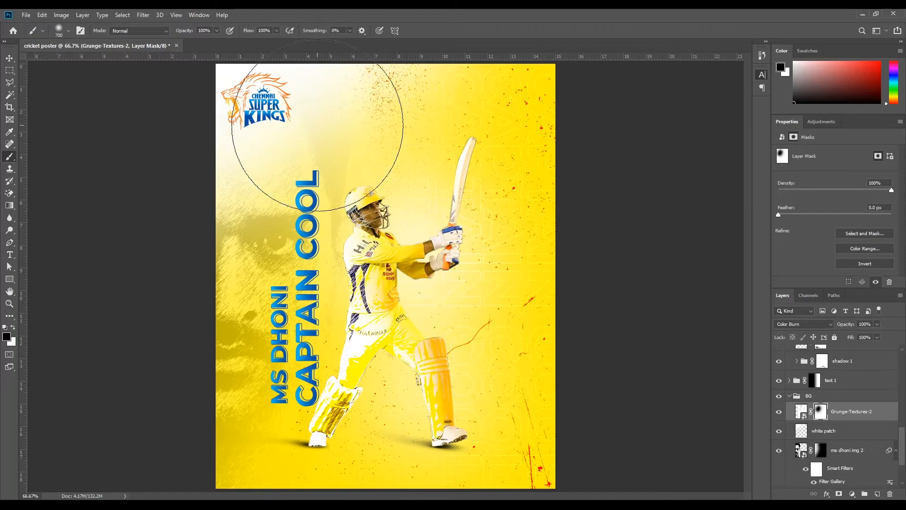
Examine the whole poster with the masked grunge texture at different zoom levels.
{"action": "scroll", "coordinate": [278, 355], "scroll_direction": "down", "scroll_amount": 5}
{"action": "scroll", "coordinate": [258, 354], "scroll_direction": "up", "scroll_amount": 7}
{"action": "scroll", "coordinate": [356, 219], "scroll_direction": "down", "scroll_amount": 6}
{"action": "key", "text": "v"}
{"action": "left_click", "coordinate": [620, 318]}
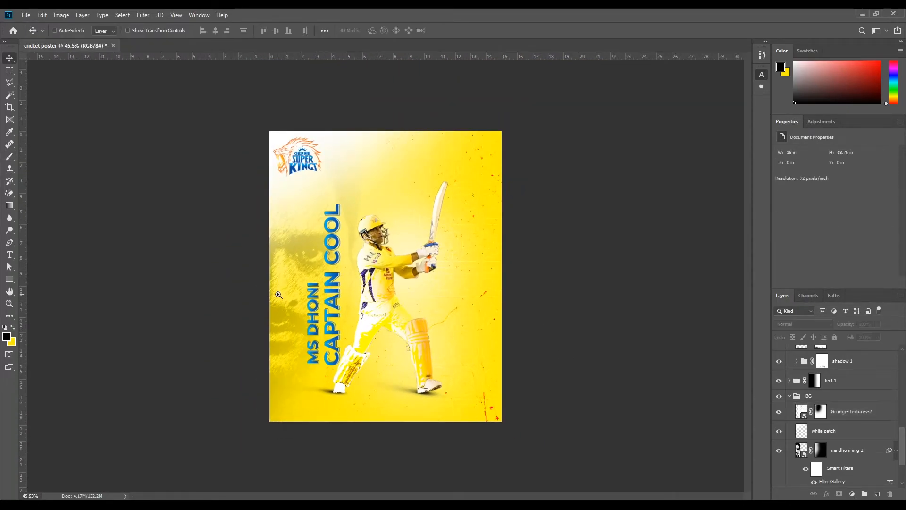
{"action": "scroll", "coordinate": [391, 287], "scroll_direction": "up", "scroll_amount": 4}
{"action": "scroll", "coordinate": [392, 289], "scroll_direction": "down", "scroll_amount": 2}
{"action": "scroll", "coordinate": [389, 283], "scroll_direction": "up", "scroll_amount": 3}
{"action": "scroll", "coordinate": [385, 274], "scroll_direction": "down", "scroll_amount": 3}
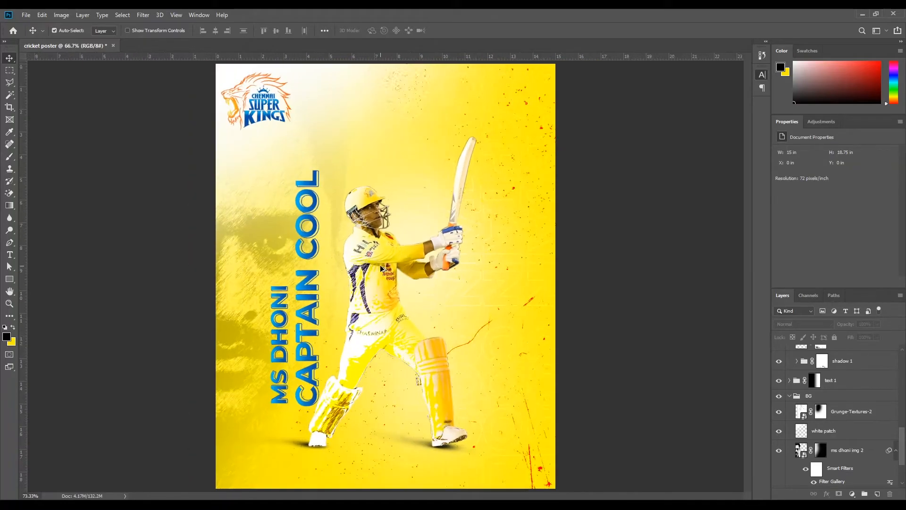
{"action": "scroll", "coordinate": [382, 268], "scroll_direction": "up", "scroll_amount": 2}
{"action": "scroll", "coordinate": [378, 282], "scroll_direction": "down", "scroll_amount": 1}
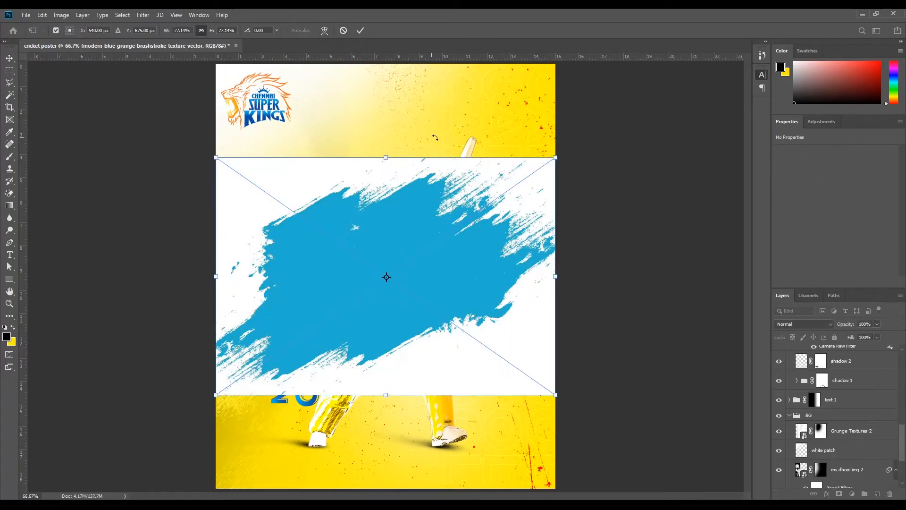
Place the modern-blue-grunge-brushstroke-texture-vector image and move its layer above Grunge-Textures-2 in the BG group.
{"action": "key", "text": "Return"}
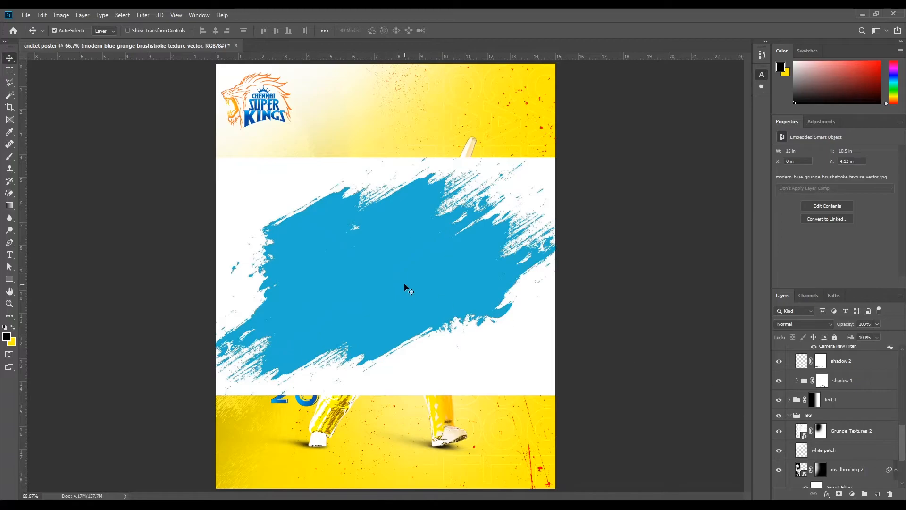
{"action": "mouse_move", "coordinate": [830, 356]}
{"action": "left_mouse_down"}
{"action": "mouse_move", "coordinate": [823, 489]}
{"action": "mouse_move", "coordinate": [816, 380]}
{"action": "mouse_move", "coordinate": [832, 396]}
{"action": "mouse_move", "coordinate": [822, 376]}
{"action": "left_mouse_up"}
{"action": "left_click", "coordinate": [831, 385]}
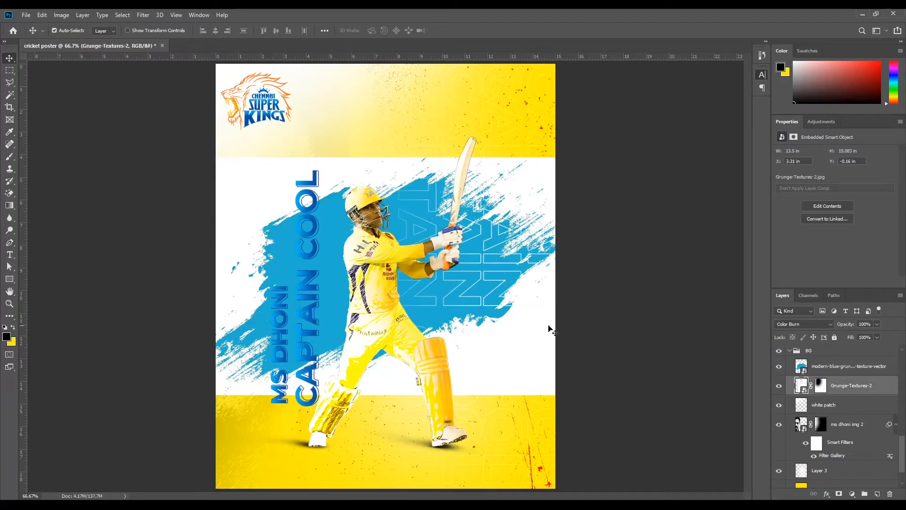
{"action": "scroll", "coordinate": [344, 285], "scroll_direction": "down", "scroll_amount": 3}
{"action": "scroll", "coordinate": [344, 285], "scroll_direction": "up", "scroll_amount": 2}
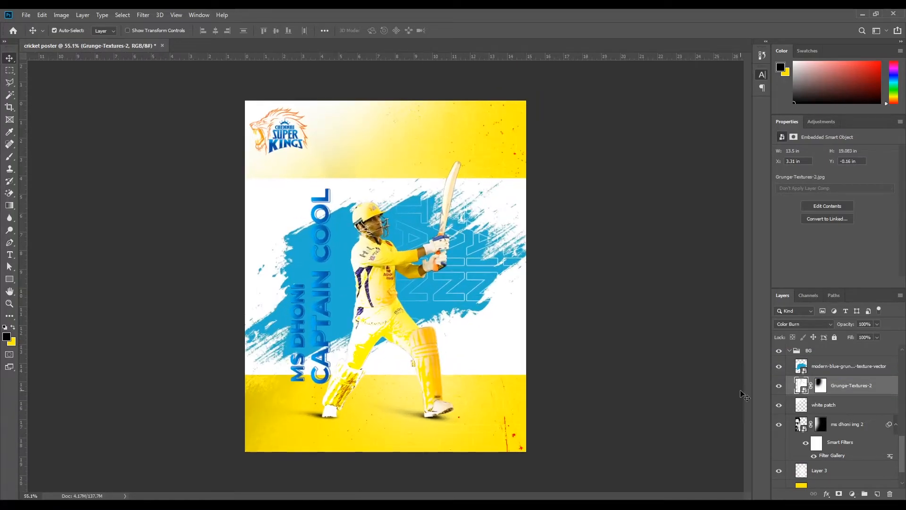
Set the blue brushstroke texture layer's blend mode to Divide.
{"action": "left_click", "coordinate": [802, 368]}
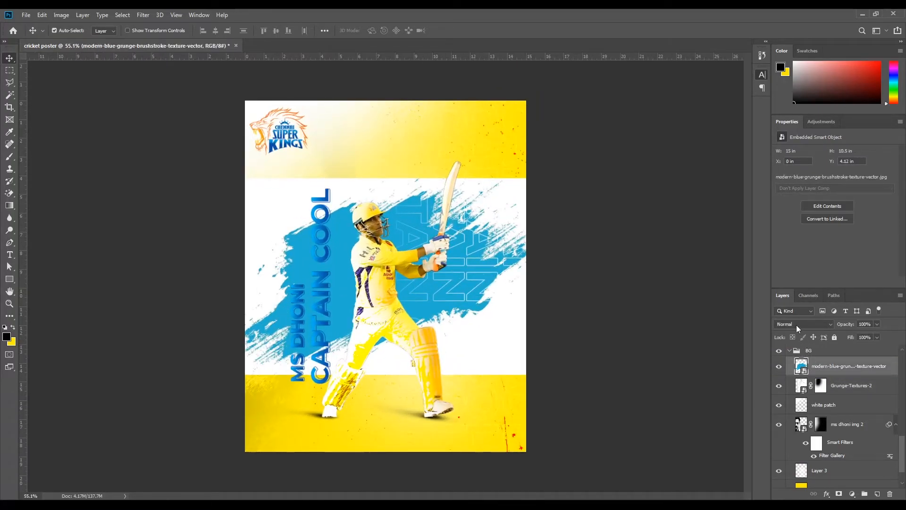
{"action": "scroll", "coordinate": [797, 325], "scroll_direction": "down", "scroll_amount": 6}
{"action": "scroll", "coordinate": [796, 324], "scroll_direction": "down", "scroll_amount": 8}
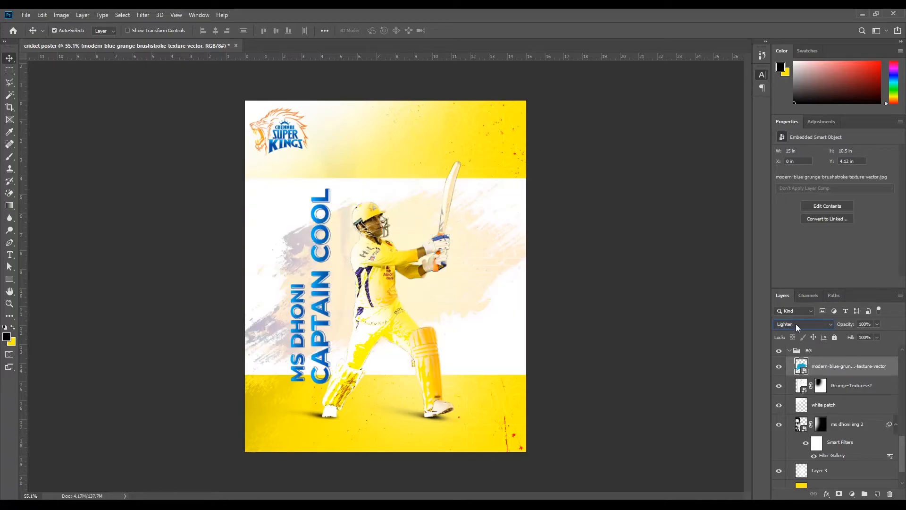
{"action": "scroll", "coordinate": [796, 324], "scroll_direction": "down", "scroll_amount": 9}
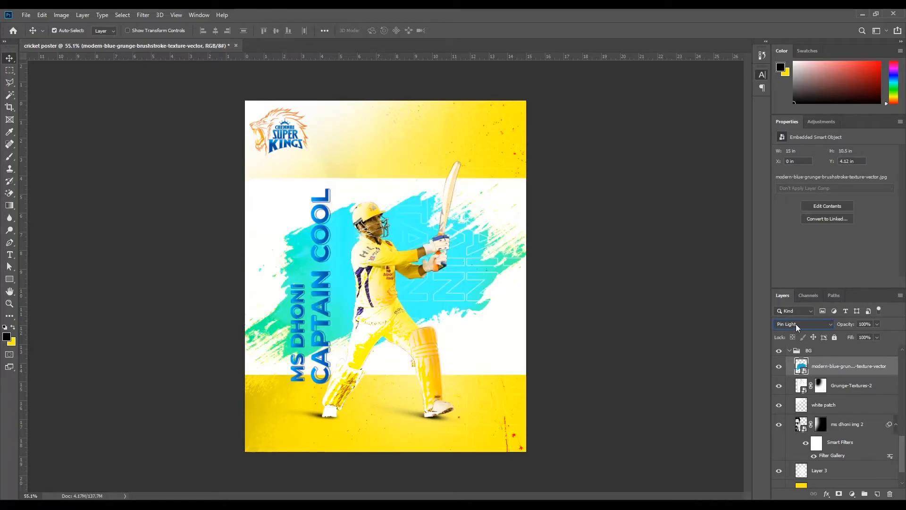
{"action": "scroll", "coordinate": [796, 323], "scroll_direction": "up", "scroll_amount": 1}
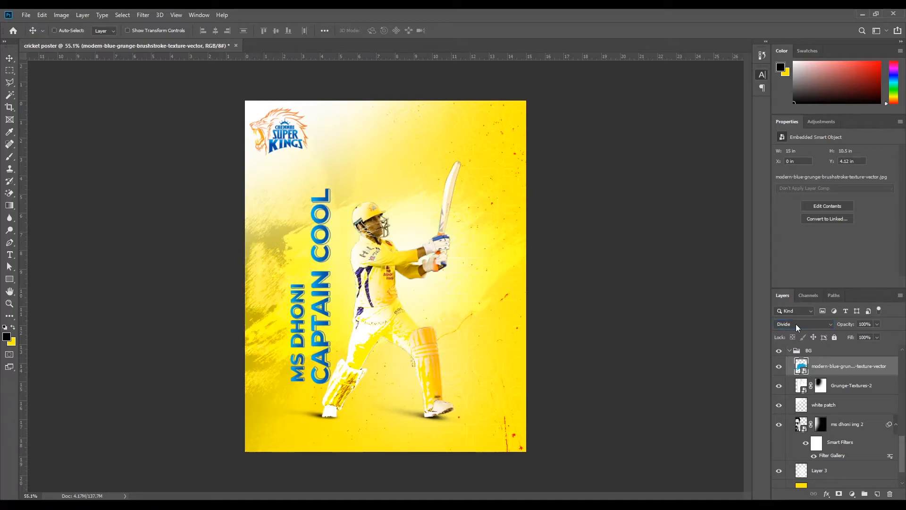
Enlarge the blue brushstroke texture and reposition it behind the batsman.
{"action": "key", "text": "ctrl+t"}
{"action": "left_click_drag", "start_coordinate": [490, 360], "coordinate": [623, 350]}
{"action": "left_click_drag", "start_coordinate": [537, 271], "coordinate": [527, 288]}
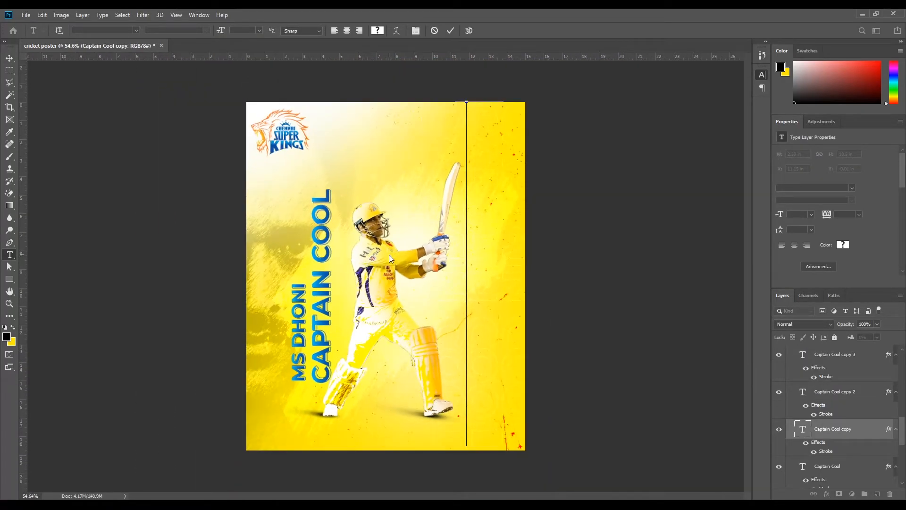
Collapse the open layer groups and move the csk logo layer above the text group.
{"action": "left_click", "coordinate": [285, 235], "text": "ctrl"}
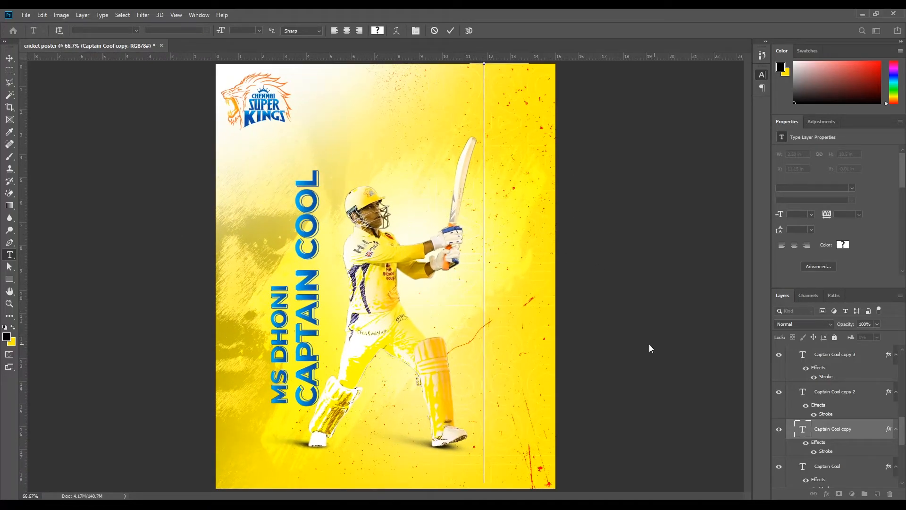
{"action": "left_click_drag", "start_coordinate": [904, 416], "coordinate": [902, 352]}
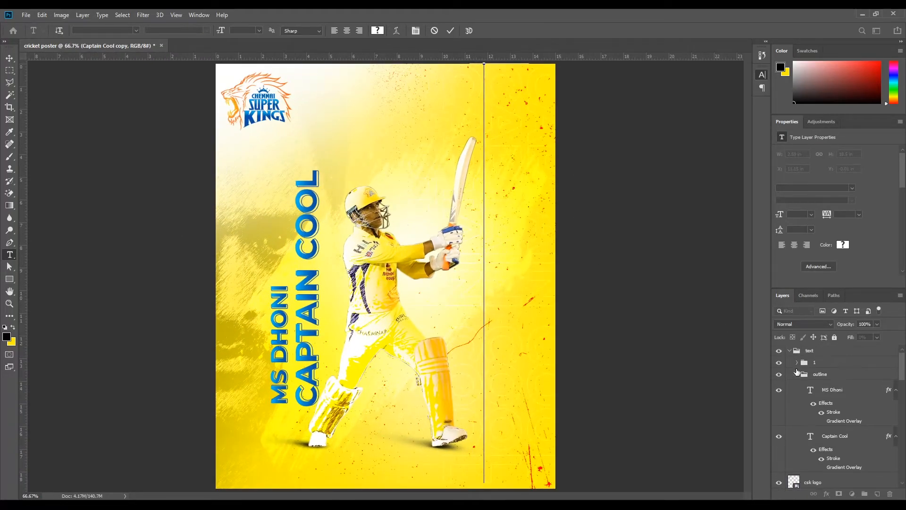
{"action": "left_click", "coordinate": [797, 375]}
{"action": "left_click", "coordinate": [789, 351]}
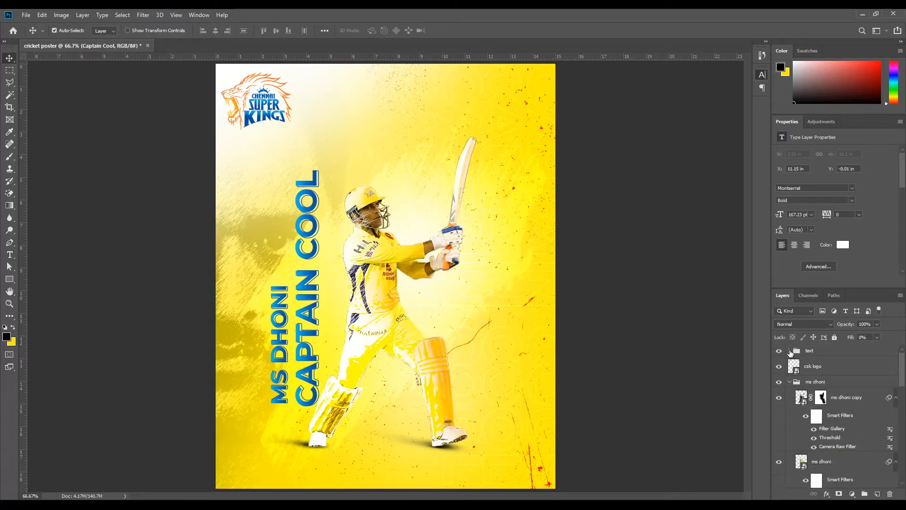
{"action": "left_click", "coordinate": [790, 382]}
{"action": "left_click", "coordinate": [808, 413]}
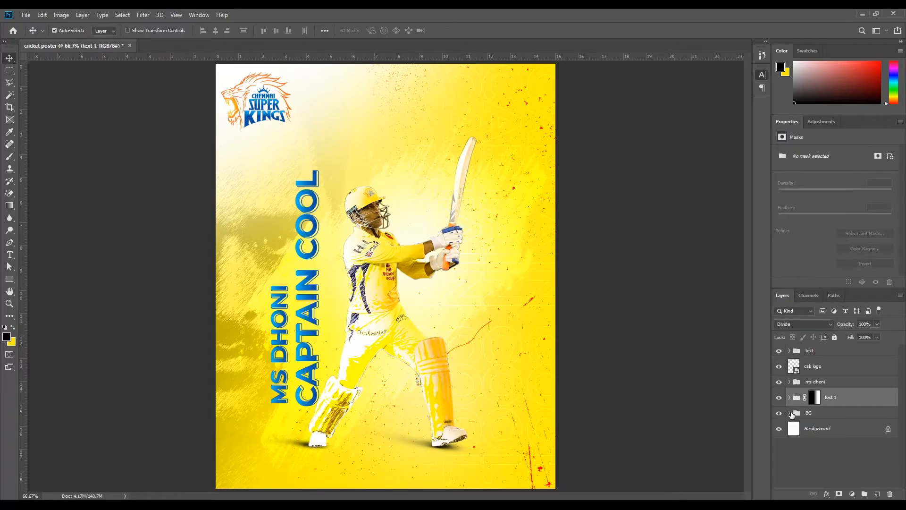
{"action": "left_click", "coordinate": [823, 369]}
{"action": "left_click_drag", "start_coordinate": [832, 346], "coordinate": [831, 347]}
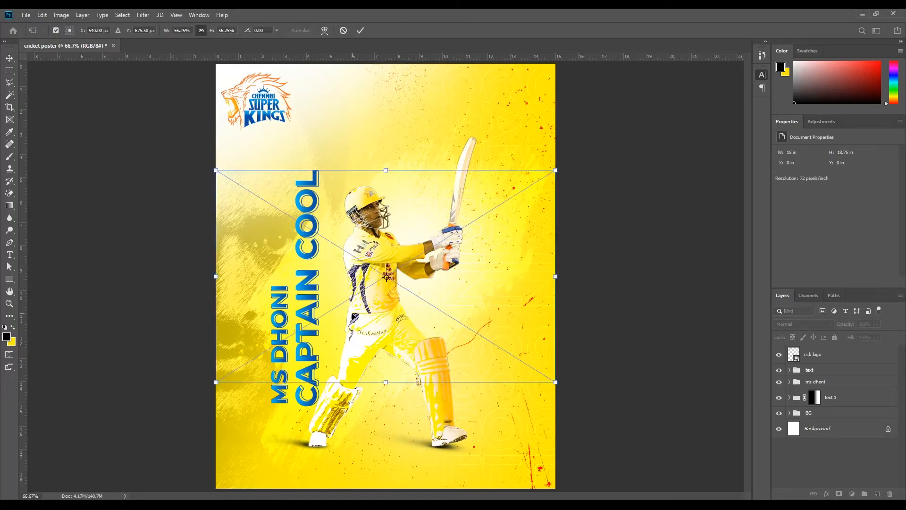
Place the wp2382879-lion-roar-wallpapers image at the top of the BG group, scaled to about 72.5% and rotated about -27.7 degrees.
{"action": "left_click_drag", "start_coordinate": [556, 170], "coordinate": [605, 140]}
{"action": "left_click_drag", "start_coordinate": [621, 420], "coordinate": [660, 296]}
{"action": "left_click_drag", "start_coordinate": [455, 289], "coordinate": [508, 270]}
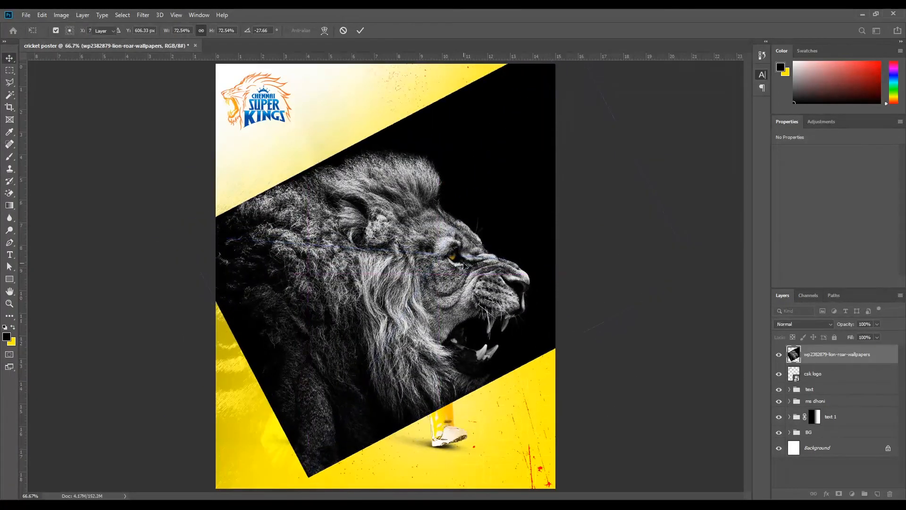
{"action": "key", "text": "Return"}
{"action": "left_click", "coordinate": [790, 432]}
{"action": "left_click_drag", "start_coordinate": [822, 360], "coordinate": [825, 437]}
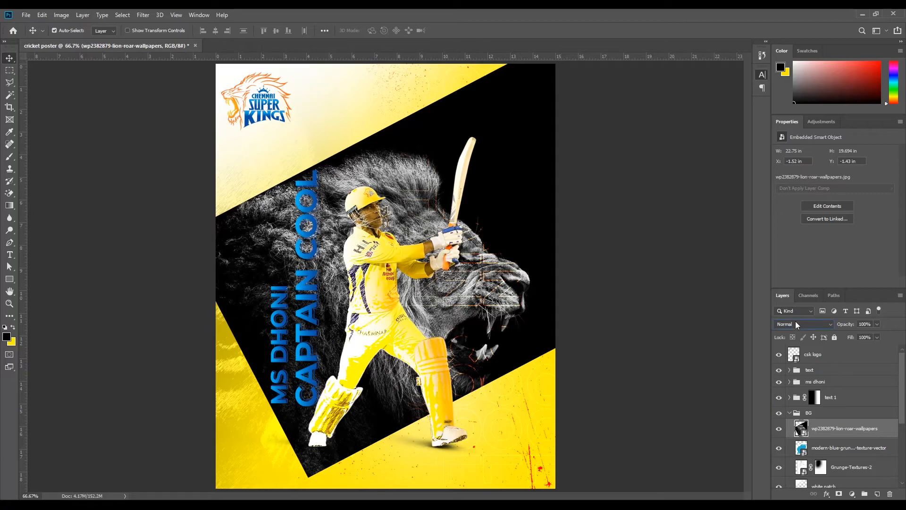
Compare blend modes on the lion image layer and set it to Screen.
{"action": "key", "text": "shift+plus"}
{"action": "key", "text": "shift+plus"}
{"action": "key", "text": "shift+plus"}
{"action": "key", "text": "shift+plus"}
{"action": "key", "text": "shift+plus"}
{"action": "key", "text": "shift+plus"}
{"action": "key", "text": "shift+plus"}
{"action": "key", "text": "shift+plus"}
{"action": "key", "text": "shift+plus"}
{"action": "key", "text": "shift+plus"}
{"action": "key", "text": "shift+plus"}
{"action": "key", "text": "shift+plus"}
{"action": "key", "text": "shift+plus"}
{"action": "key", "text": "shift+plus"}
{"action": "key", "text": "shift+plus"}
{"action": "key", "text": "shift+plus"}
{"action": "key", "text": "shift+plus"}
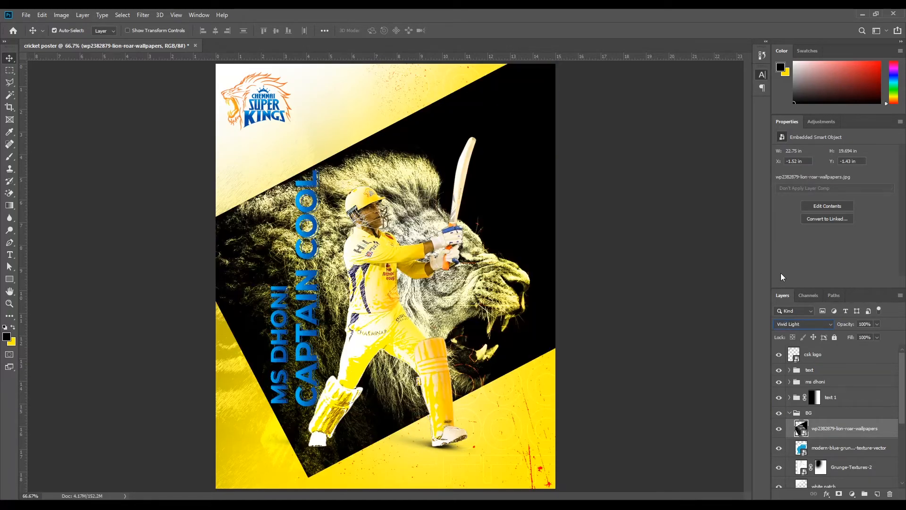
{"action": "key", "text": "shift+plus"}
{"action": "key", "text": "shift+plus"}
{"action": "key", "text": "shift+plus"}
{"action": "key", "text": "shift+plus"}
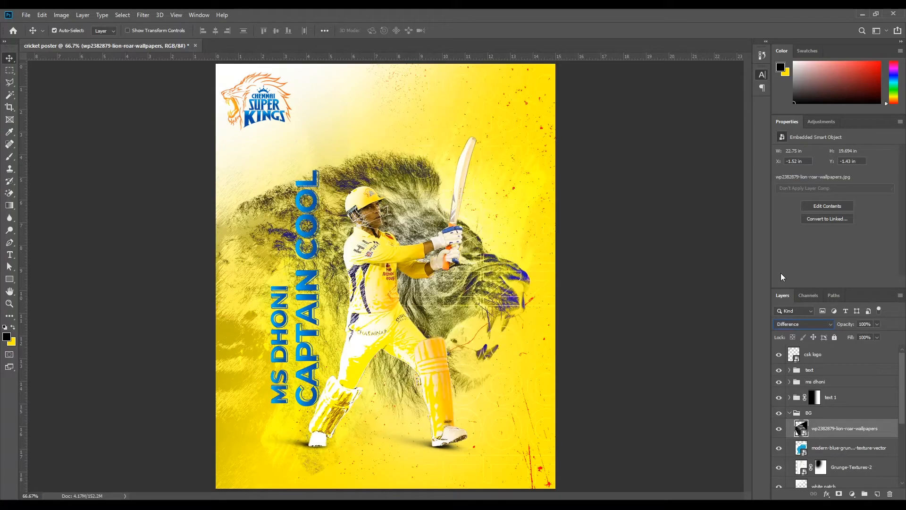
{"action": "key", "text": "shift+plus"}
{"action": "key", "text": "shift+plus"}
{"action": "key", "text": "shift+plus"}
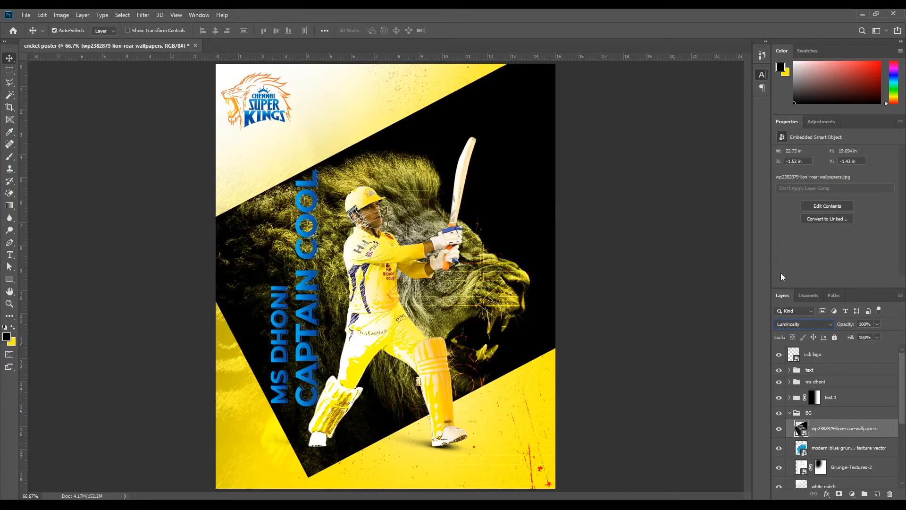
{"action": "key", "text": "shift+minus"}
{"action": "key", "text": "shift+minus"}
{"action": "key", "text": "shift+minus"}
{"action": "key", "text": "shift+minus"}
{"action": "key", "text": "shift+minus"}
{"action": "key", "text": "shift+minus"}
{"action": "key", "text": "shift+minus"}
{"action": "key", "text": "shift+minus"}
{"action": "key", "text": "shift+minus"}
{"action": "key", "text": "shift+minus"}
{"action": "key", "text": "shift+minus"}
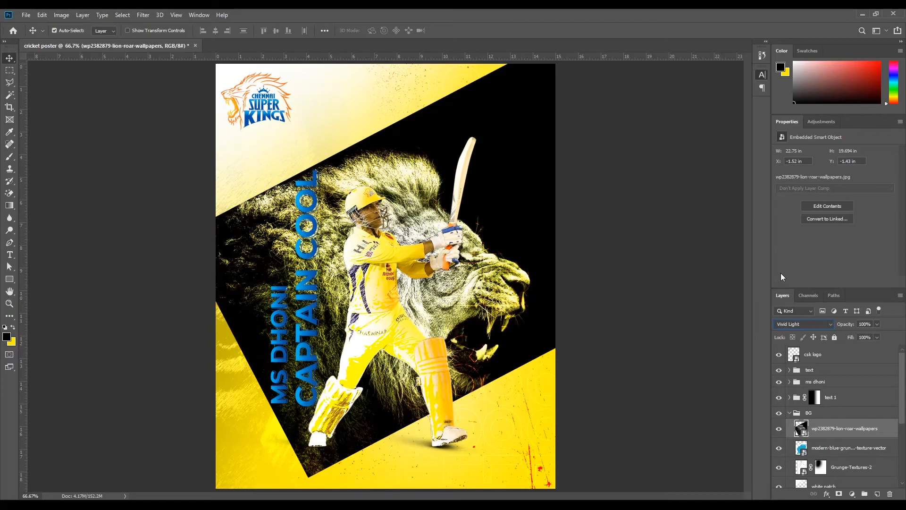
{"action": "key", "text": "shift+minus"}
{"action": "key", "text": "shift+minus"}
{"action": "key", "text": "shift+minus"}
{"action": "key", "text": "shift+minus"}
{"action": "key", "text": "shift+minus"}
{"action": "key", "text": "shift+minus"}
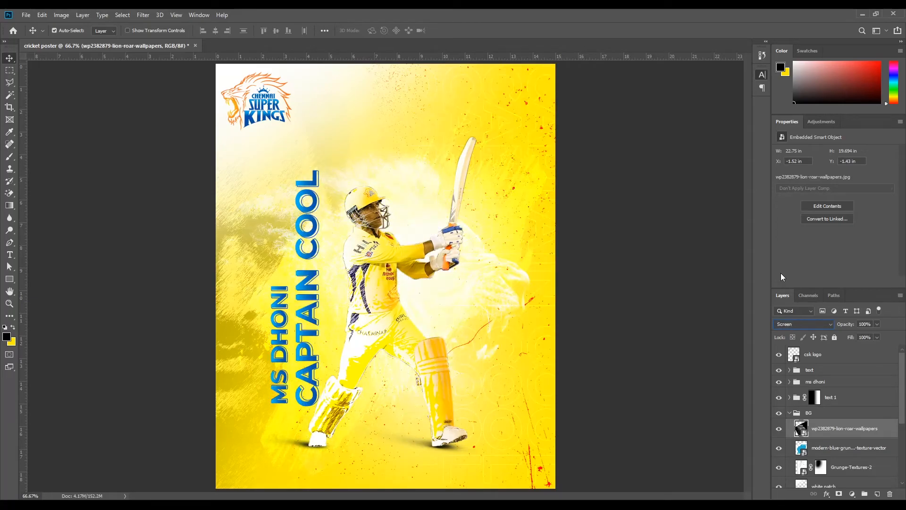
{"action": "key", "text": "shift+minus"}
{"action": "key", "text": "shift+minus"}
{"action": "key", "text": "shift+minus"}
{"action": "key", "text": "shift+minus"}
{"action": "key", "text": "shift+minus"}
{"action": "key", "text": "shift+minus"}
{"action": "key", "text": "shift+minus"}
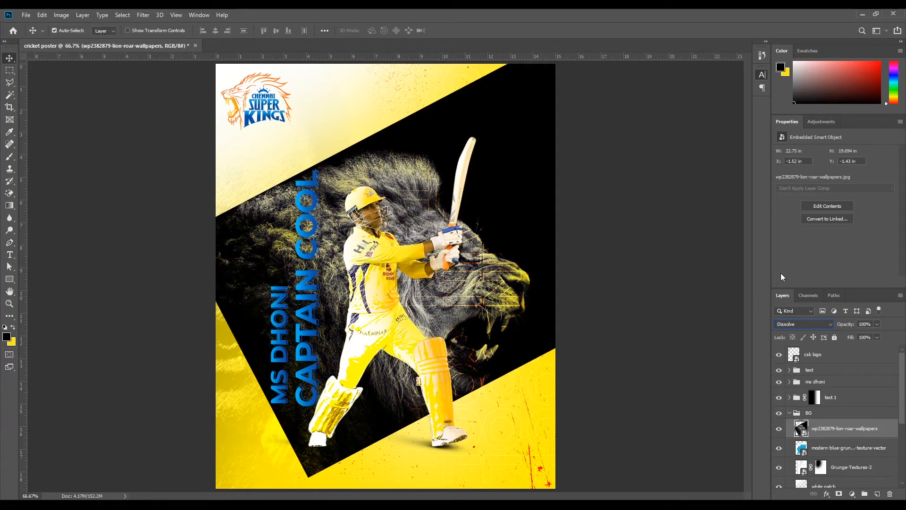
{"action": "key", "text": "shift+plus"}
{"action": "key", "text": "shift+plus"}
{"action": "key", "text": "shift+plus"}
{"action": "key", "text": "shift+plus"}
{"action": "key", "text": "shift+plus"}
{"action": "key", "text": "shift+plus"}
{"action": "key", "text": "shift+plus"}
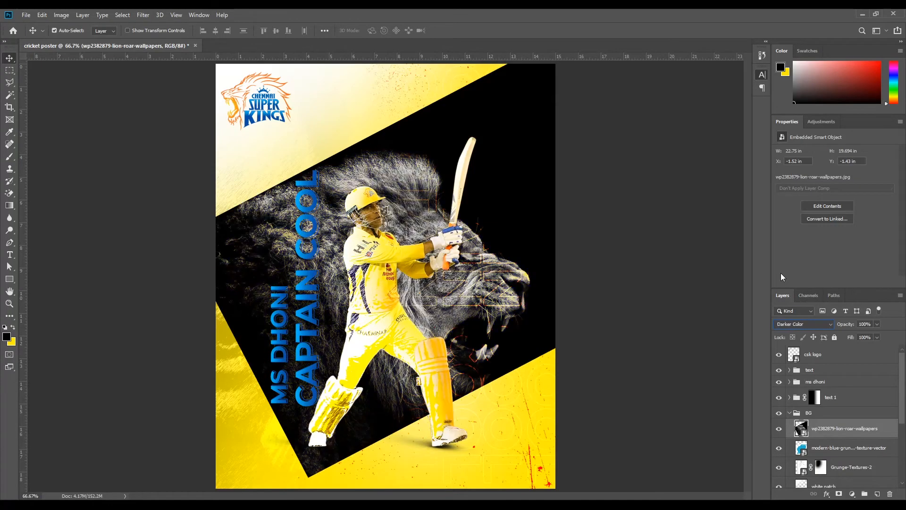
{"action": "key", "text": "shift+plus"}
{"action": "key", "text": "shift+plus"}
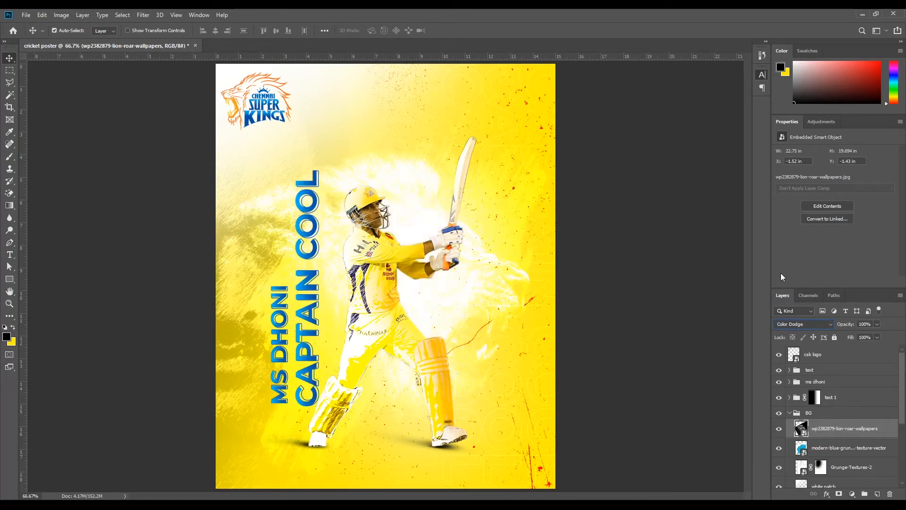
{"action": "key", "text": "shift+minus"}
Enlarge the lion image to about 27.8 by 24.1 in and reposition it behind the batsman.
{"action": "key", "text": "ctrl+t"}
{"action": "key", "text": "ctrl+0"}
{"action": "left_click_drag", "start_coordinate": [514, 180], "coordinate": [530, 220]}
{"action": "key", "text": "Return"}
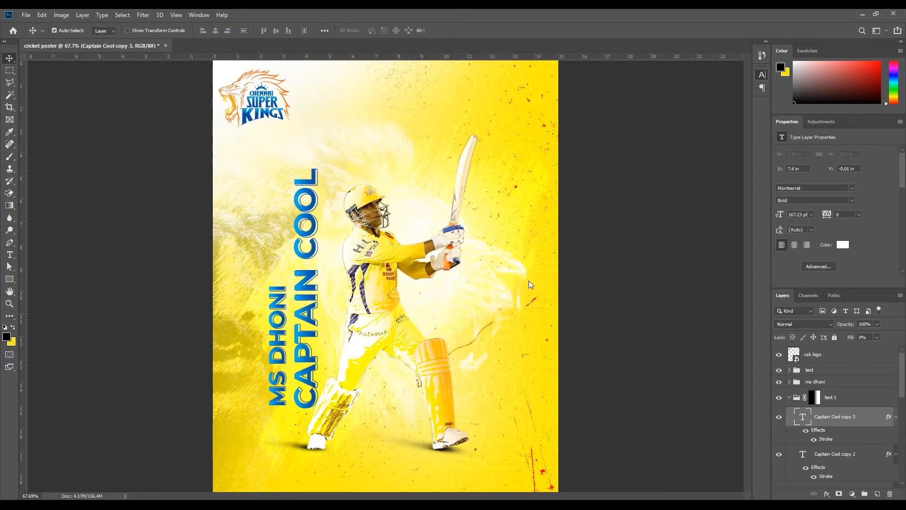
Collapse the text 1 group and reselect the lion image layer in the BG group.
{"action": "left_click", "coordinate": [528, 284]}
{"action": "scroll", "coordinate": [820, 431], "scroll_direction": "down", "scroll_amount": 5}
{"action": "scroll", "coordinate": [816, 425], "scroll_direction": "up", "scroll_amount": 6}
{"action": "left_click", "coordinate": [789, 397]}
{"action": "scroll", "coordinate": [817, 412], "scroll_direction": "down", "scroll_amount": 1}
{"action": "left_click", "coordinate": [819, 411]}
{"action": "scroll", "coordinate": [349, 299], "scroll_direction": "up", "scroll_amount": 2}
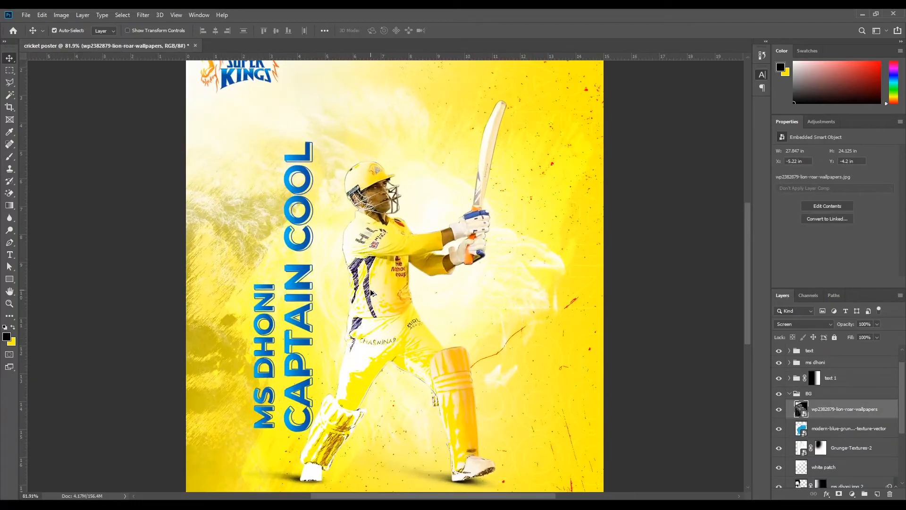
Move the lion image to the right behind the batsman, to about X -4.12 in and Y -4.2 in.
{"action": "scroll", "coordinate": [350, 298], "scroll_direction": "down", "scroll_amount": 3}
{"action": "key", "text": "ctrl+t"}
{"action": "mouse_move", "coordinate": [512, 278]}
{"action": "left_mouse_down"}
{"action": "mouse_move", "coordinate": [553, 279]}
{"action": "mouse_move", "coordinate": [525, 279]}
{"action": "left_mouse_up"}
{"action": "key", "text": "Return"}
{"action": "scroll", "coordinate": [385, 277], "scroll_direction": "up", "scroll_amount": 2}
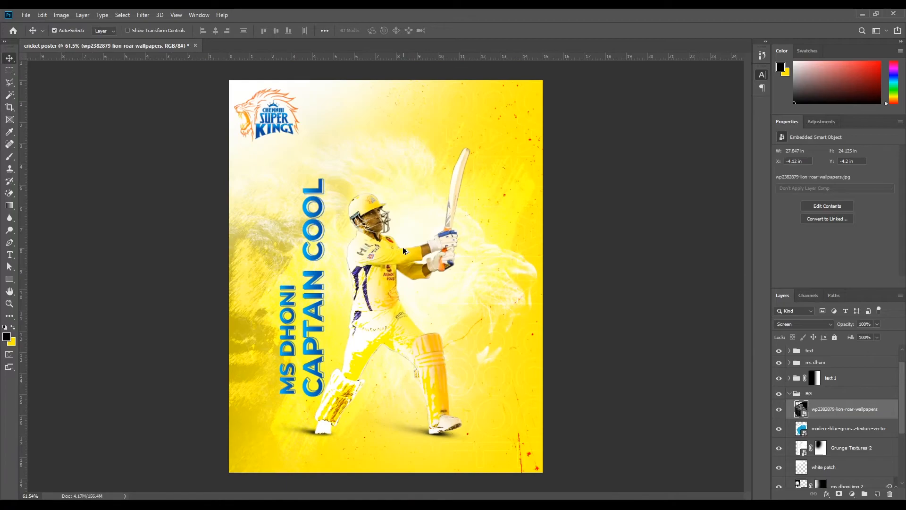
{"action": "scroll", "coordinate": [405, 251], "scroll_direction": "up", "scroll_amount": 2}
{"action": "scroll", "coordinate": [404, 250], "scroll_direction": "down", "scroll_amount": 1}
Try clipping the lion image to the modern-blue grunge texture layer beneath it, and undo the clipping.
{"action": "scroll", "coordinate": [780, 457], "scroll_direction": "down", "scroll_amount": 3}
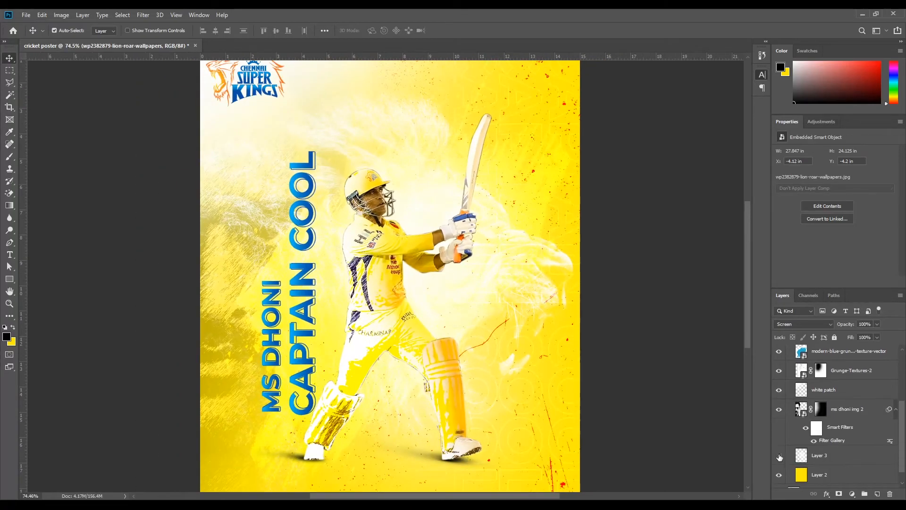
{"action": "scroll", "coordinate": [814, 472], "scroll_direction": "up", "scroll_amount": 3}
{"action": "left_click", "coordinate": [822, 400], "text": "alt"}
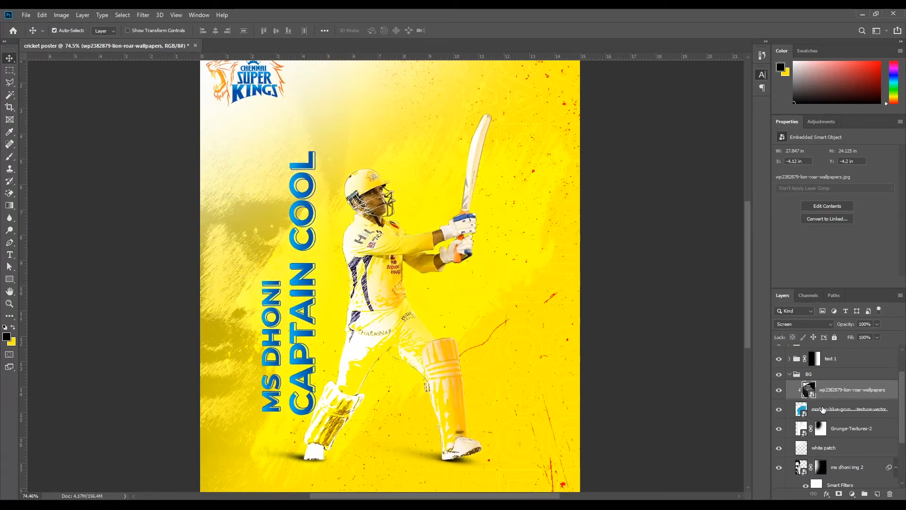
{"action": "key", "text": "ctrl+z"}
Add a layer mask to the lion image and paint out its part along the poster's left side with a soft 700 px black brush.
{"action": "scroll", "coordinate": [534, 302], "scroll_direction": "down", "scroll_amount": 2}
{"action": "left_click", "coordinate": [839, 493]}
{"action": "key", "text": "b"}
{"action": "left_click_drag", "start_coordinate": [282, 180], "coordinate": [261, 204]}
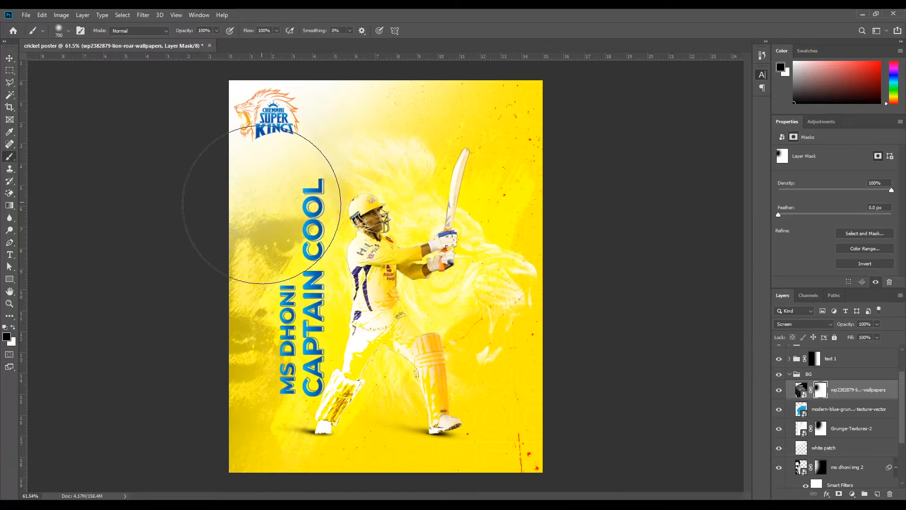
{"action": "scroll", "coordinate": [387, 282], "scroll_direction": "down", "scroll_amount": 2}
{"action": "scroll", "coordinate": [405, 249], "scroll_direction": "up", "scroll_amount": 3}
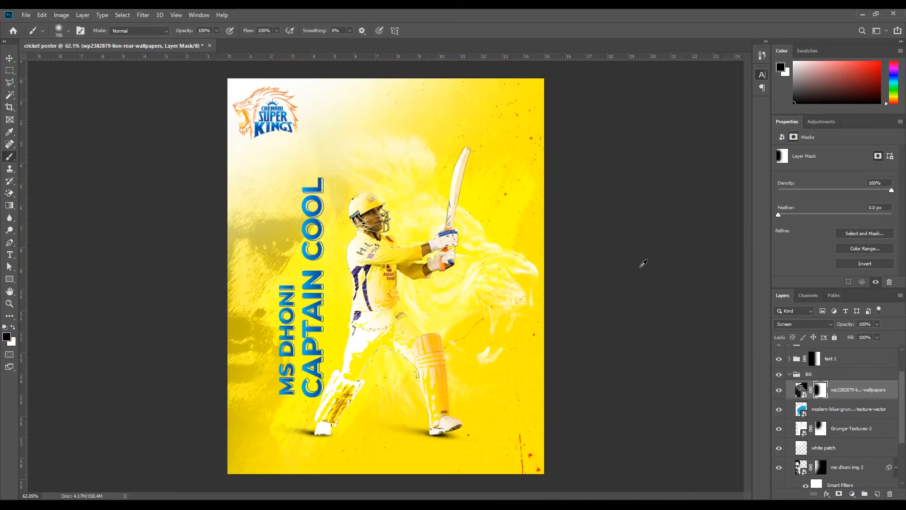
Move the lion image to the left and enlarge it behind the batsman.
{"action": "key", "text": "ctrl+t"}
{"action": "left_click_drag", "start_coordinate": [589, 289], "coordinate": [545, 294]}
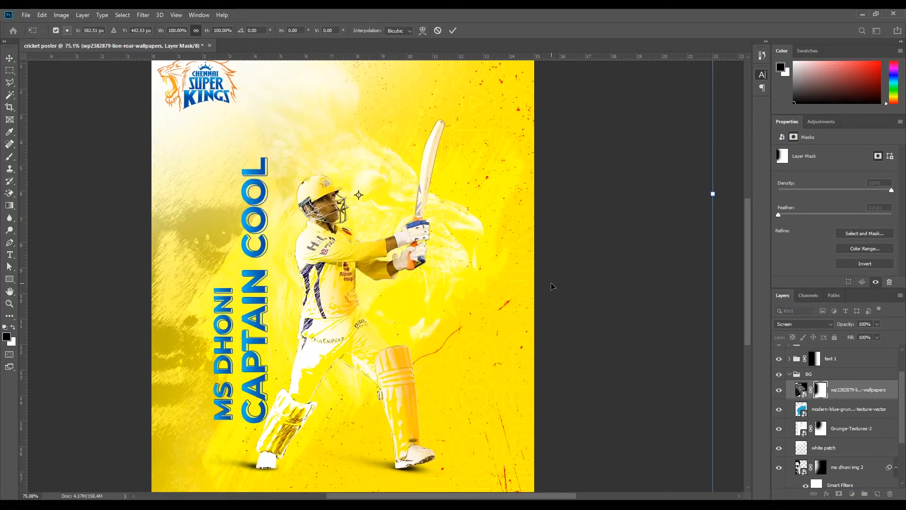
{"action": "scroll", "coordinate": [426, 316], "scroll_direction": "down", "scroll_amount": 3}
{"action": "left_click_drag", "start_coordinate": [664, 448], "coordinate": [706, 464]}
{"action": "left_click", "coordinate": [453, 31]}
{"action": "scroll", "coordinate": [410, 245], "scroll_direction": "up", "scroll_amount": 6}
{"action": "scroll", "coordinate": [411, 245], "scroll_direction": "down", "scroll_amount": 6}
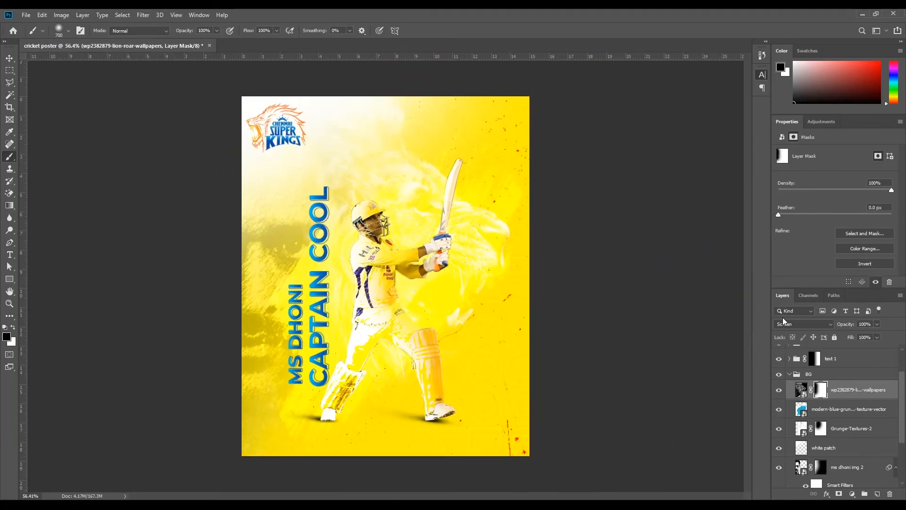
Show the lion image in Normal blending, move it slightly up and to the right, and set its blend mode to Multiply.
{"action": "left_click", "coordinate": [785, 324]}
{"action": "left_click", "coordinate": [784, 277]}
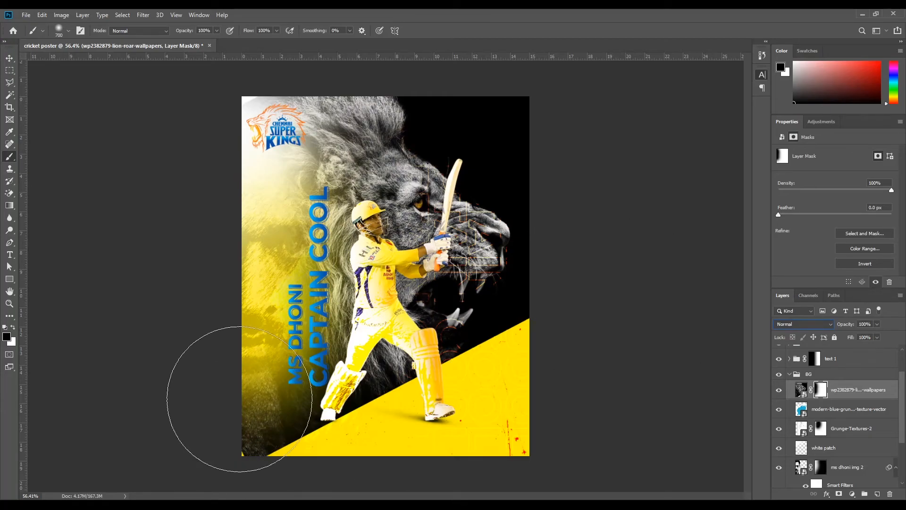
{"action": "left_click", "coordinate": [10, 58]}
{"action": "key", "text": "ctrl+t"}
{"action": "left_click_drag", "start_coordinate": [615, 312], "coordinate": [623, 295]}
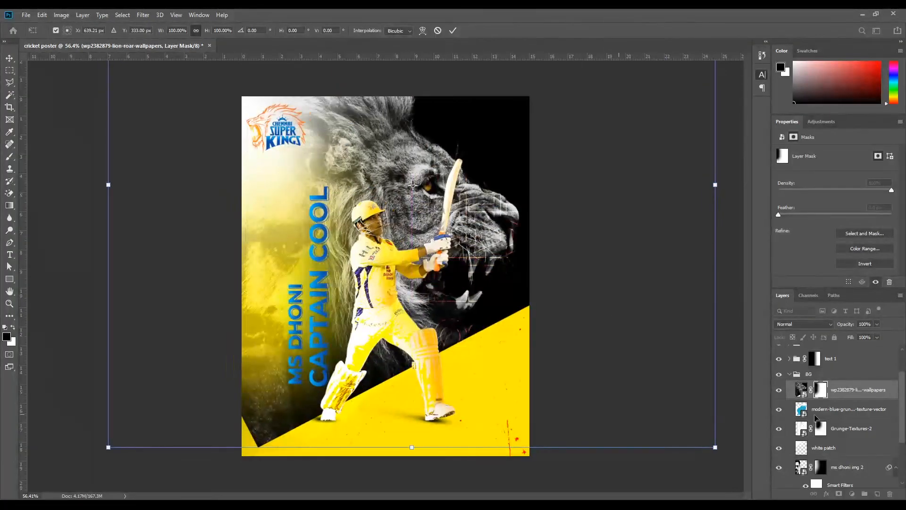
{"action": "key", "text": "shift+alt+k"}
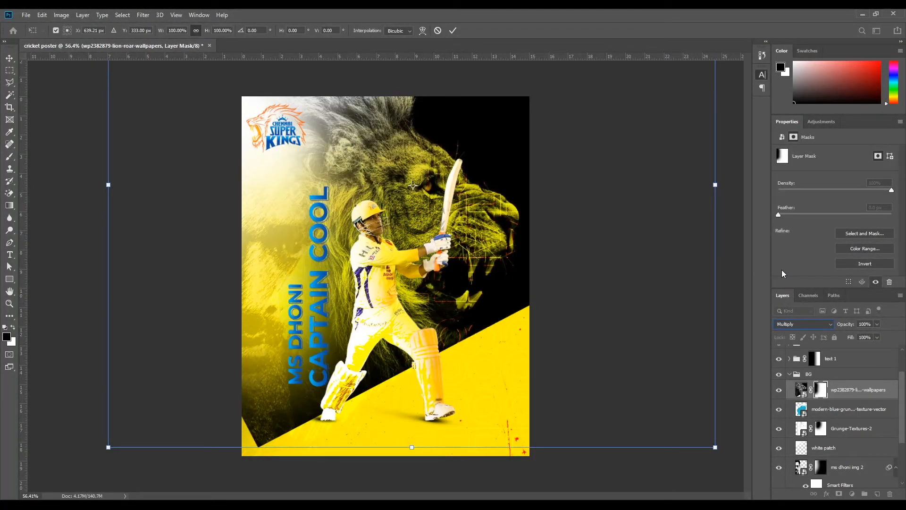
{"action": "key", "text": "Return"}
Paint black on the lion's mask to fade its dark background and hard edges around the head into the yellow.
{"action": "key", "text": "b"}
{"action": "mouse_move", "coordinate": [273, 415]}
{"action": "left_mouse_down"}
{"action": "mouse_move", "coordinate": [563, 347]}
{"action": "mouse_move", "coordinate": [522, 348]}
{"action": "mouse_move", "coordinate": [474, 110]}
{"action": "mouse_move", "coordinate": [587, 293]}
{"action": "mouse_move", "coordinate": [601, 374]}
{"action": "mouse_move", "coordinate": [272, 304]}
{"action": "left_mouse_up"}
{"action": "mouse_move", "coordinate": [310, 160]}
{"action": "left_mouse_down"}
{"action": "mouse_move", "coordinate": [285, 207]}
{"action": "mouse_move", "coordinate": [374, 324]}
{"action": "mouse_move", "coordinate": [472, 300]}
{"action": "left_mouse_up"}
{"action": "key", "text": "x"}
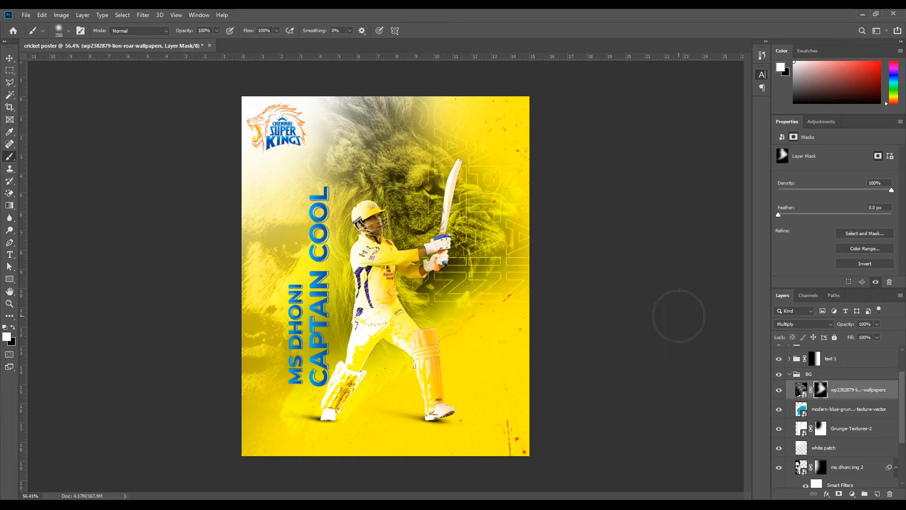
Compare blend modes on the masked lion layer and set it to Hard Light.
{"action": "scroll", "coordinate": [675, 314], "scroll_direction": "down", "scroll_amount": 2}
{"action": "scroll", "coordinate": [792, 327], "scroll_direction": "down", "scroll_amount": 11}
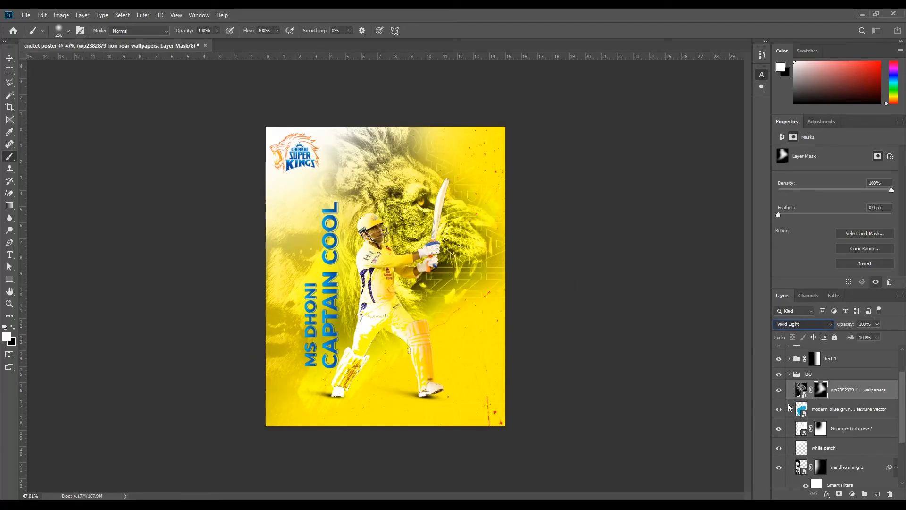
{"action": "scroll", "coordinate": [326, 277], "scroll_direction": "up", "scroll_amount": 4}
{"action": "scroll", "coordinate": [296, 261], "scroll_direction": "down", "scroll_amount": 4}
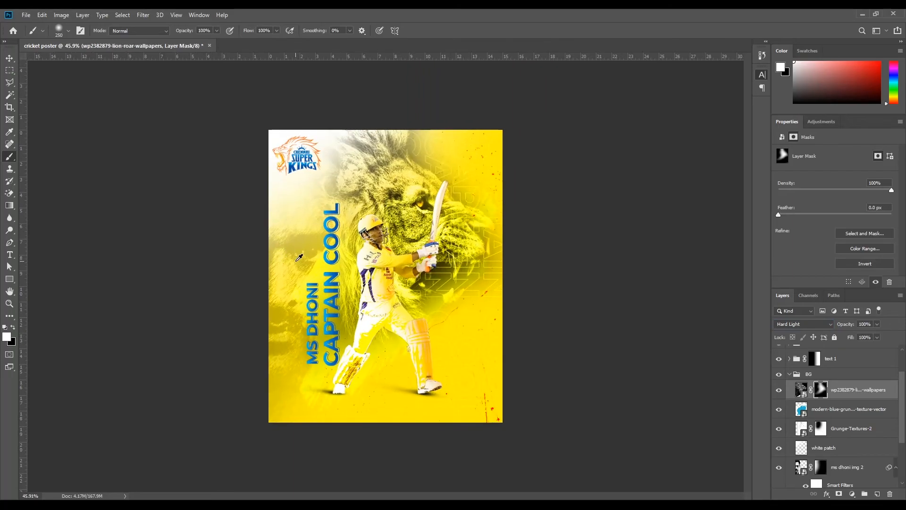
{"action": "scroll", "coordinate": [224, 220], "scroll_direction": "up", "scroll_amount": 2}
{"action": "scroll", "coordinate": [225, 220], "scroll_direction": "down", "scroll_amount": 1}
Lower the lion layer's opacity to 54%.
{"action": "left_click", "coordinate": [876, 324]}
{"action": "left_click_drag", "start_coordinate": [877, 334], "coordinate": [860, 337]}
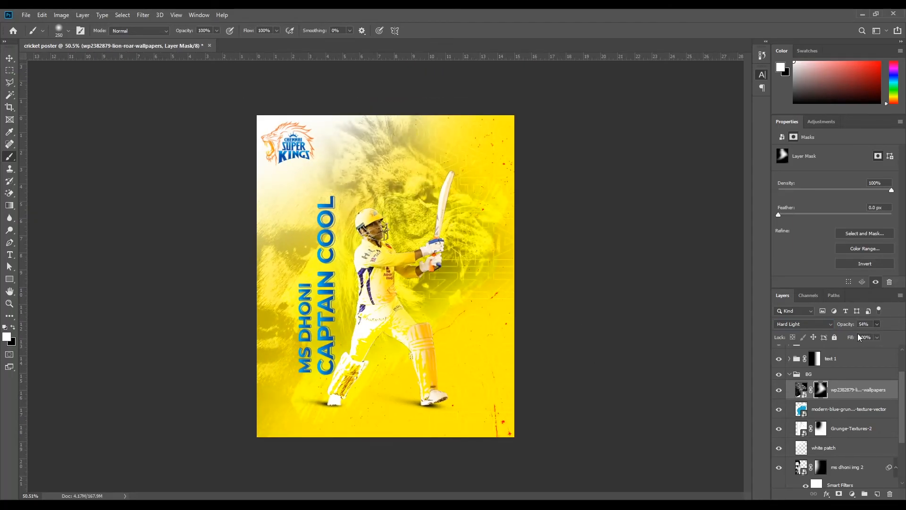
{"action": "scroll", "coordinate": [335, 163], "scroll_direction": "up", "scroll_amount": 2}
{"action": "scroll", "coordinate": [518, 283], "scroll_direction": "down", "scroll_amount": 3}
Move the faded lion image left behind the batsman, to about X 593.5 px at Y 333 px.
{"action": "key", "text": "ctrl+t"}
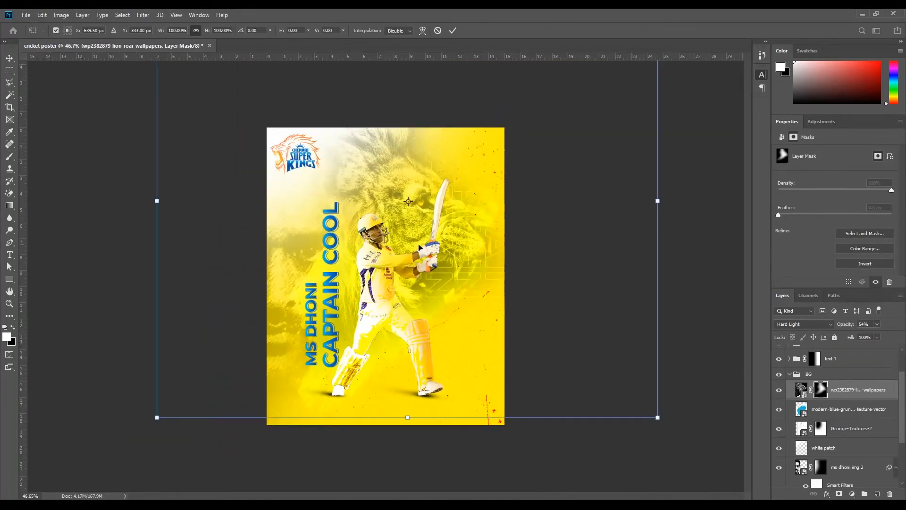
{"action": "left_click_drag", "start_coordinate": [583, 264], "coordinate": [590, 265]}
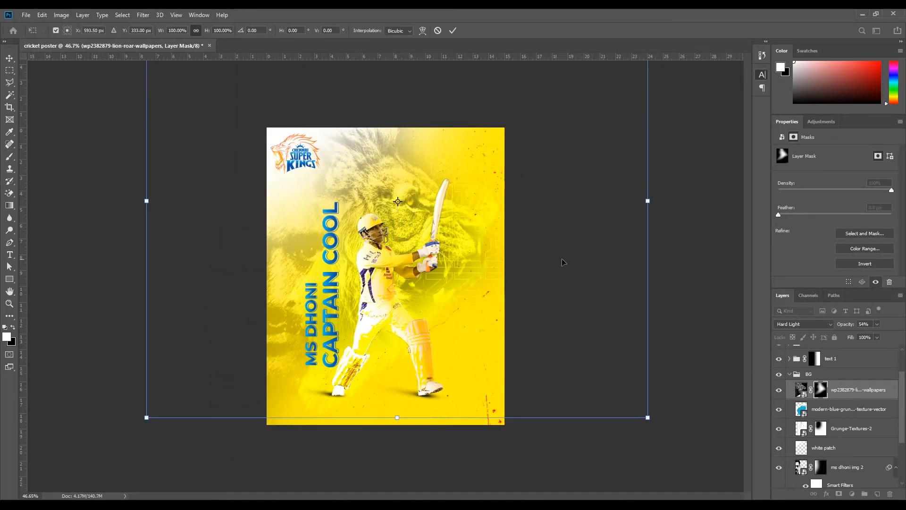
{"action": "left_click", "coordinate": [453, 31]}
{"action": "scroll", "coordinate": [370, 244], "scroll_direction": "up", "scroll_amount": 3}
{"action": "scroll", "coordinate": [513, 179], "scroll_direction": "down", "scroll_amount": 4}
{"action": "scroll", "coordinate": [513, 180], "scroll_direction": "up", "scroll_amount": 1}
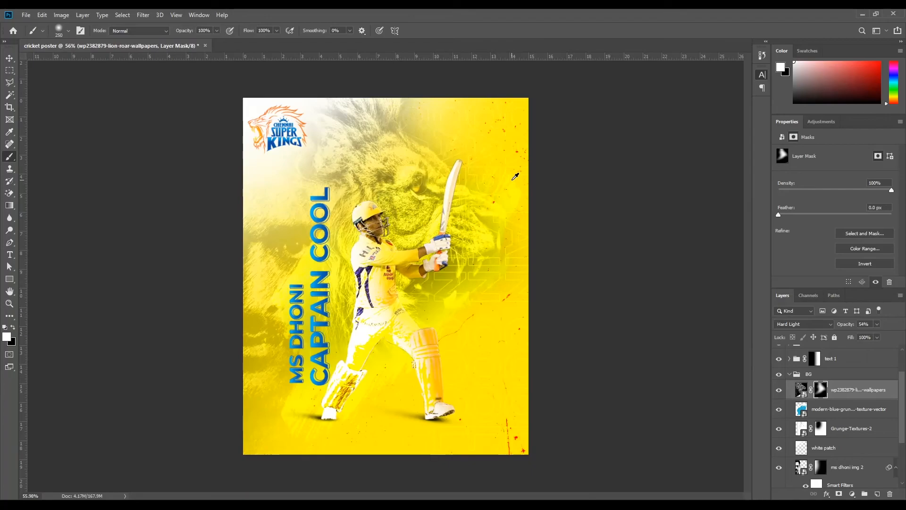
Compare the poster with and without the lion layer, and deselect all layers to view the whole composition.
{"action": "left_click", "coordinate": [779, 390]}
{"action": "left_click", "coordinate": [779, 390]}
{"action": "scroll", "coordinate": [486, 201], "scroll_direction": "down", "scroll_amount": 2}
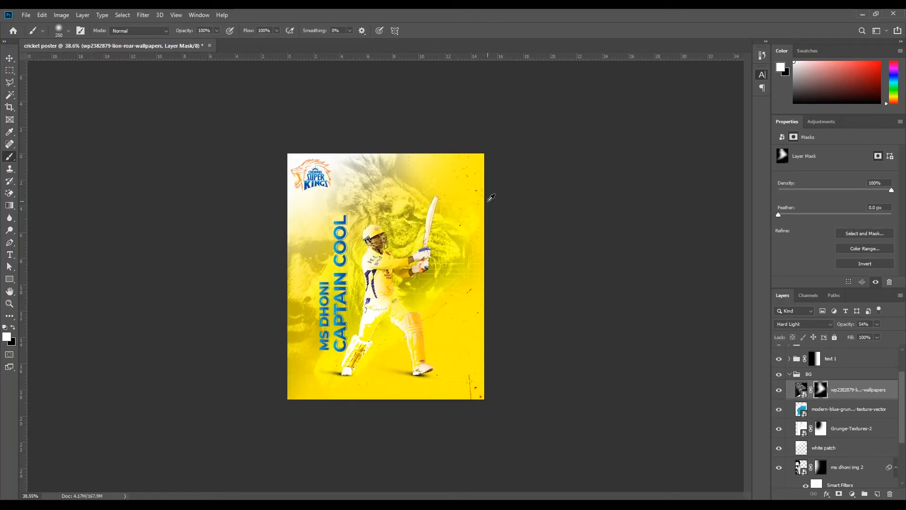
{"action": "scroll", "coordinate": [469, 206], "scroll_direction": "up", "scroll_amount": 1}
{"action": "key", "text": "v"}
{"action": "left_click", "coordinate": [590, 253]}
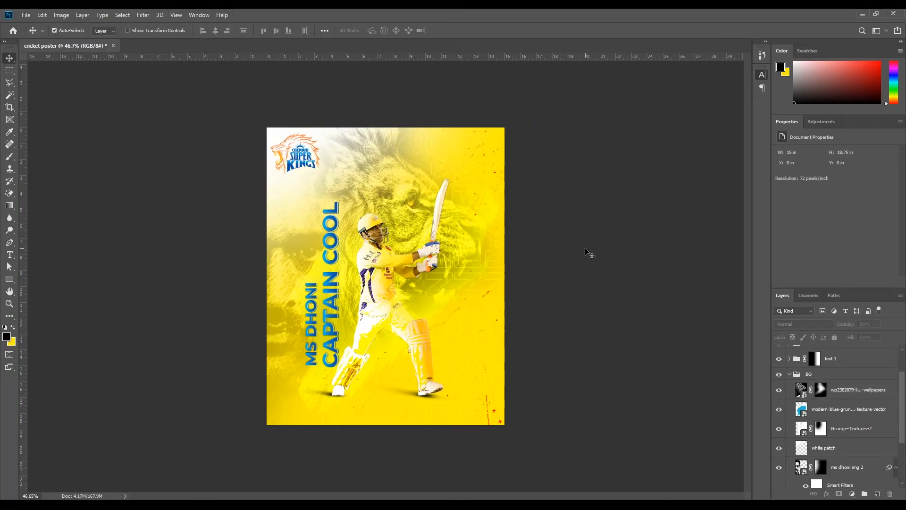
{"action": "key", "text": "ctrl+plus"}
{"action": "key", "text": "ctrl+plus"}
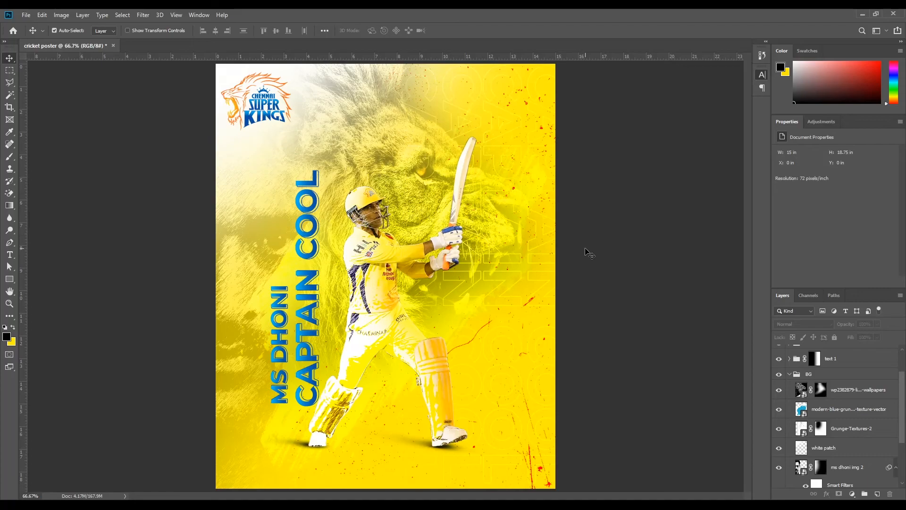